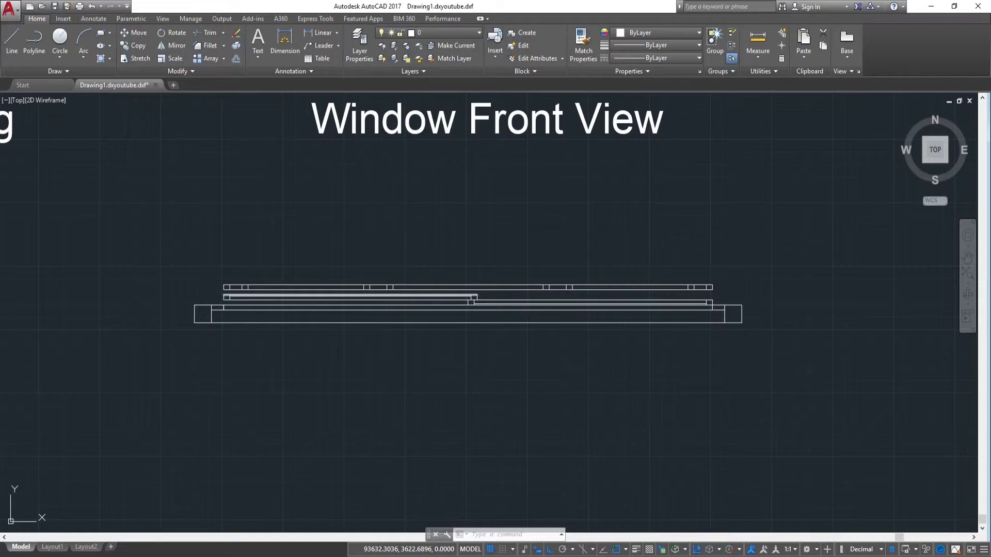
Start a hatch using the AR-HBONE herringbone pattern and zoom into the window front view
type("h")
key("Return")
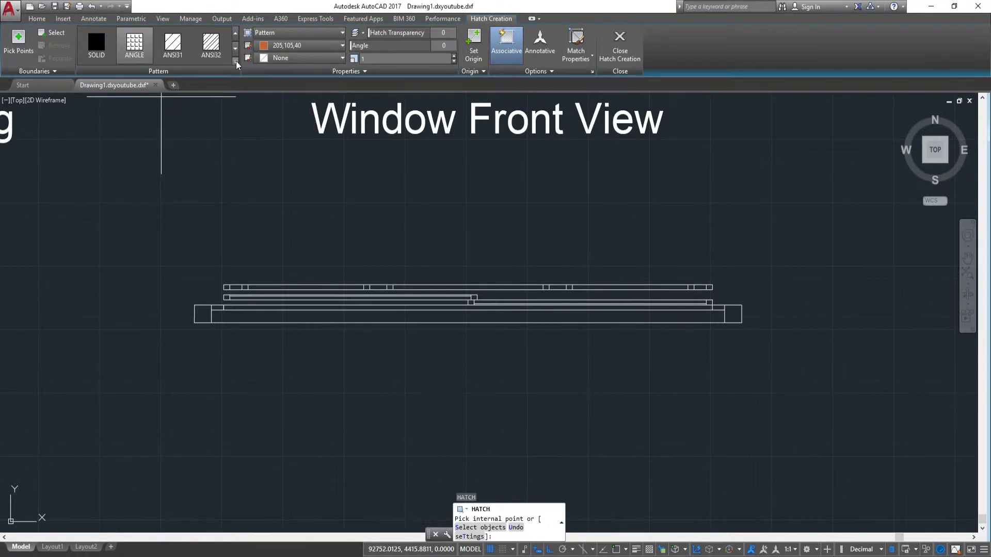
left_click(237, 63)
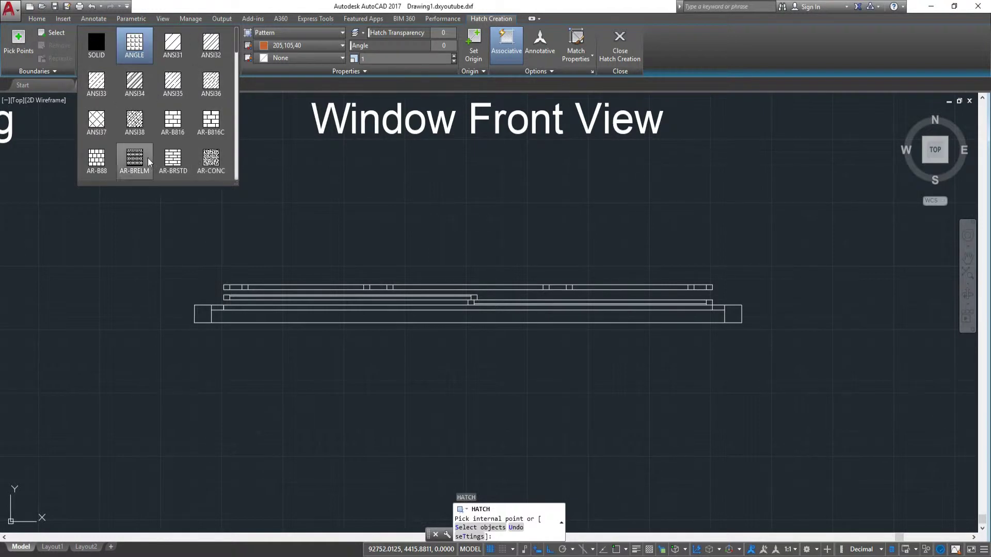
scroll(150, 163, "down", 1)
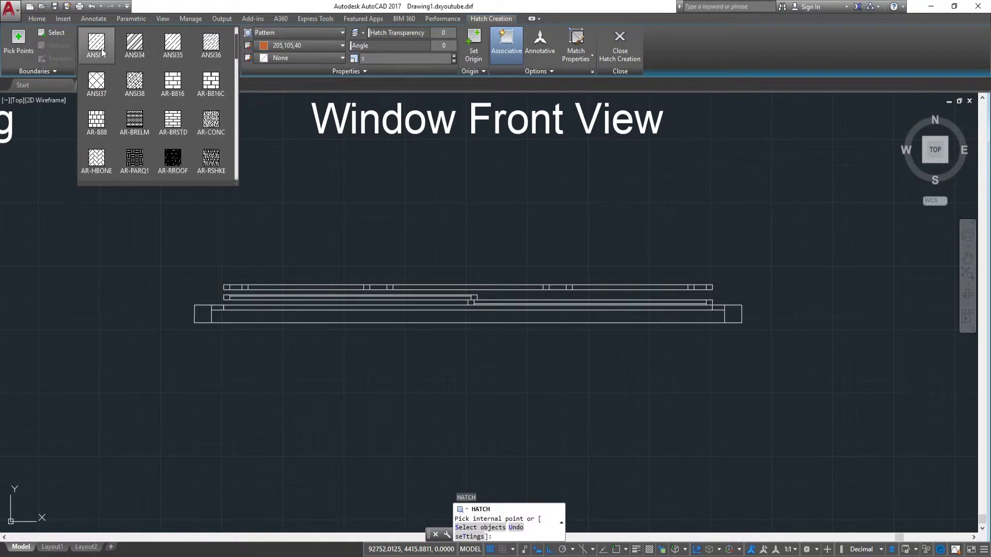
scroll(103, 52, "down", 2)
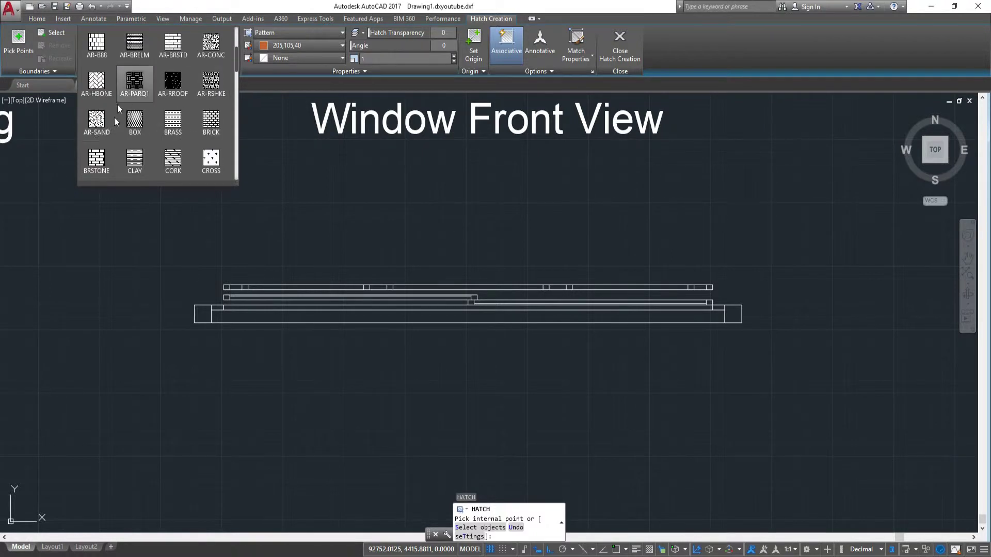
left_click(101, 82)
scroll(187, 283, "up", 4)
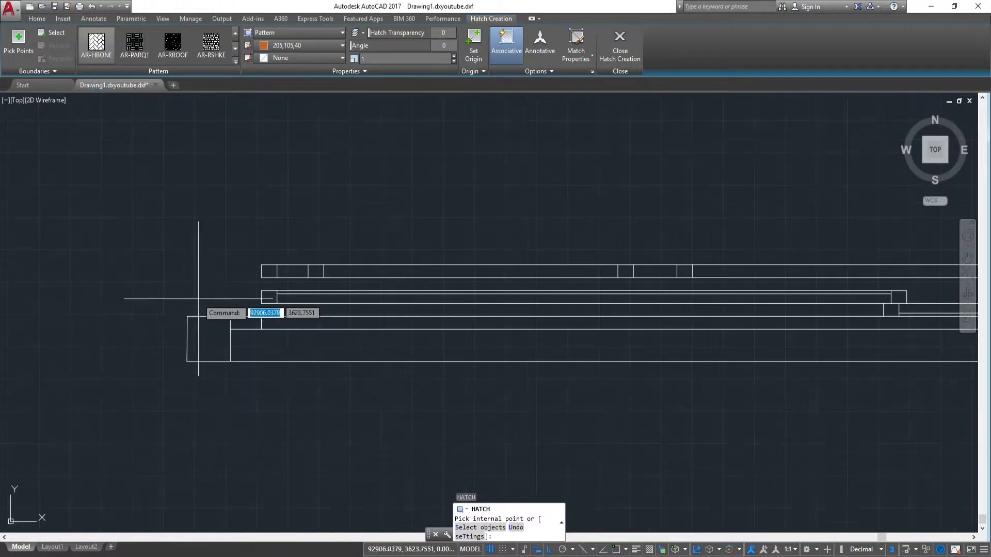
left_click(213, 338)
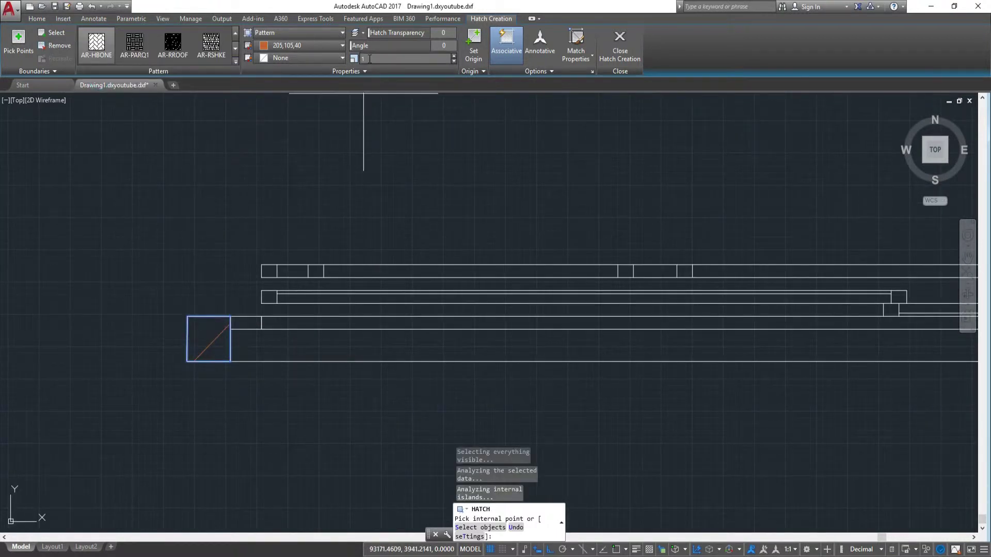
left_click(403, 61)
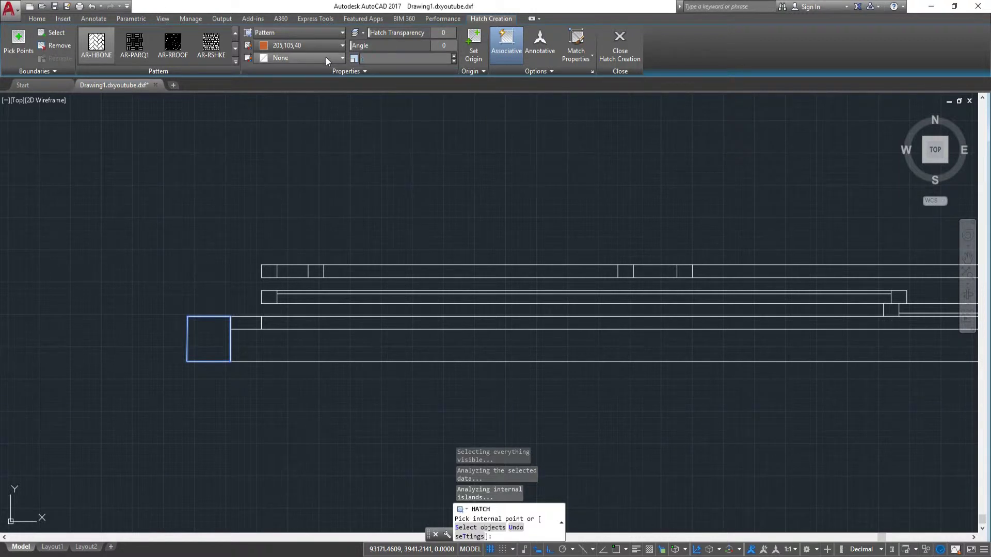
left_click(211, 44)
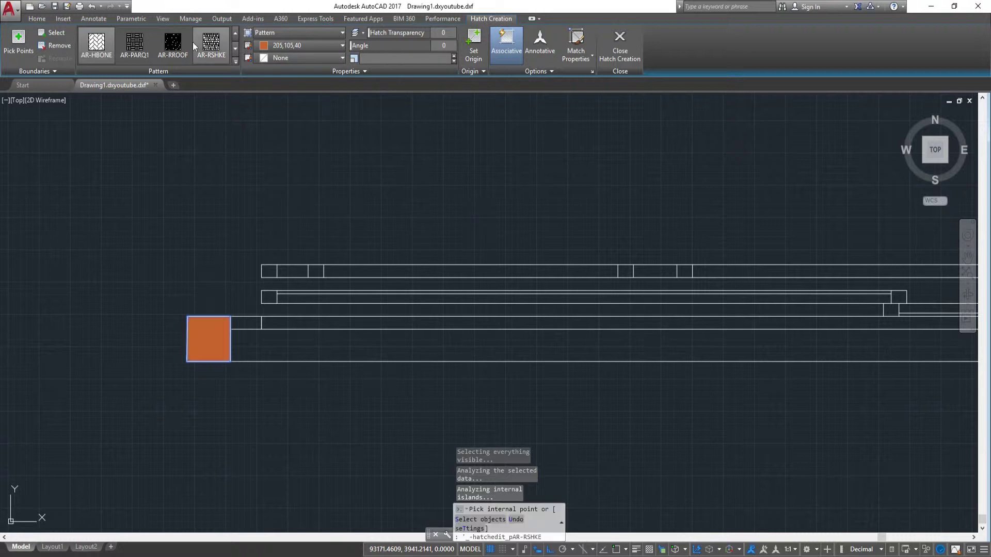
left_click(142, 49)
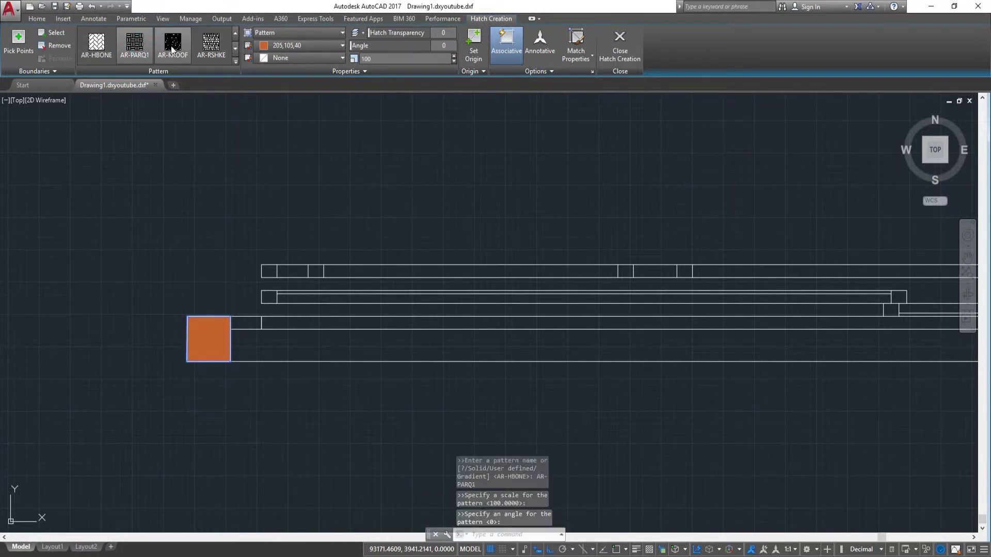
left_click(100, 50)
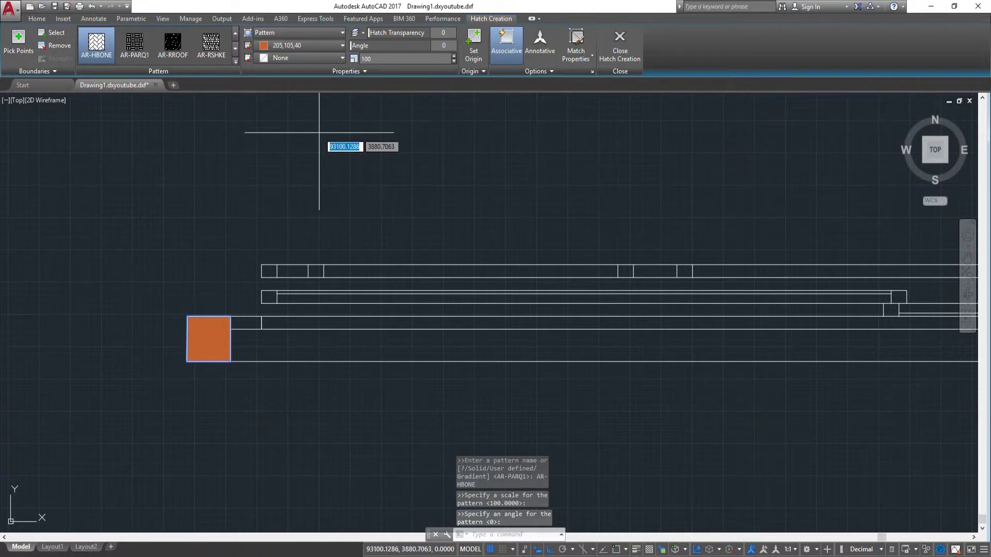
key("ctrl+z")
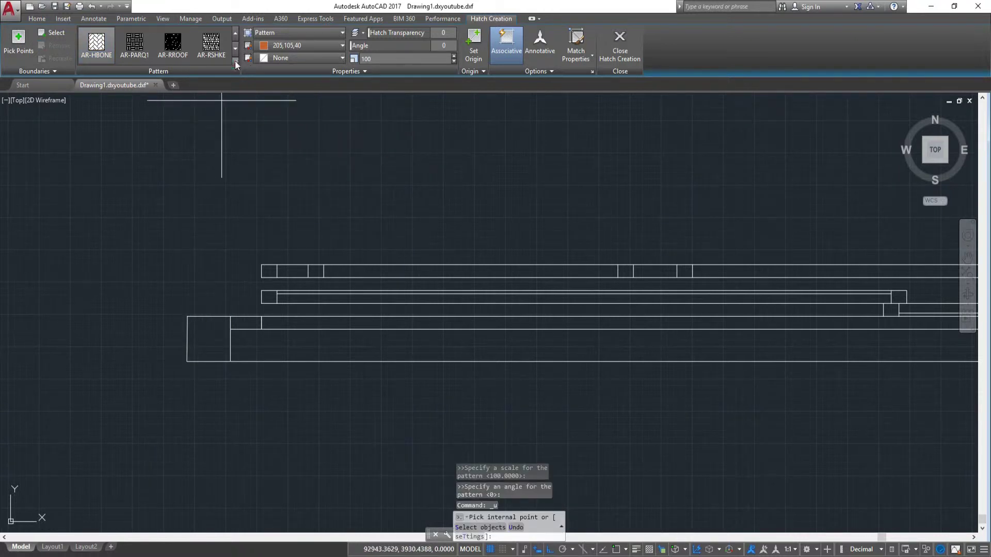
Switch the hatch pattern to NET3 with a pattern scale of 1
left_click(235, 64)
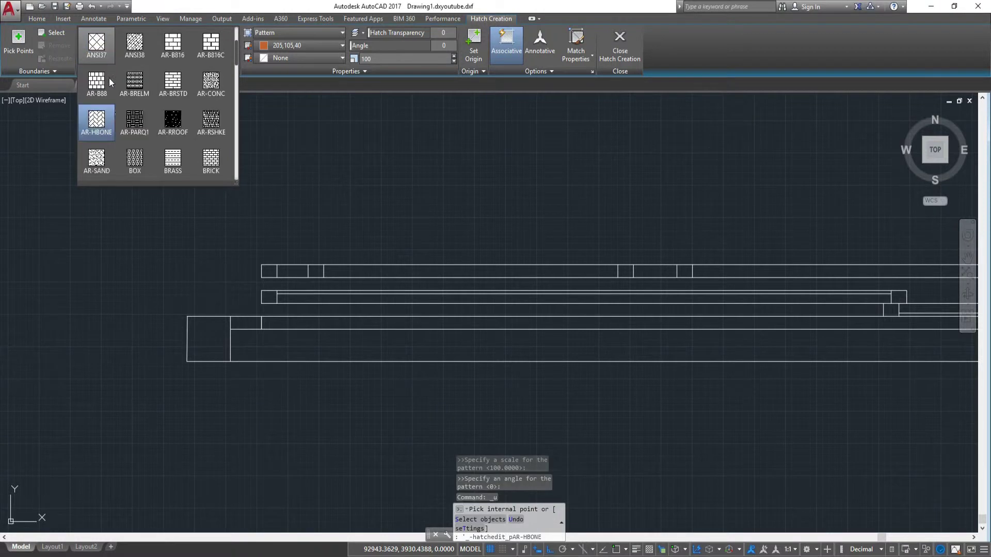
scroll(116, 131, "down", 1)
scroll(193, 135, "down", 3)
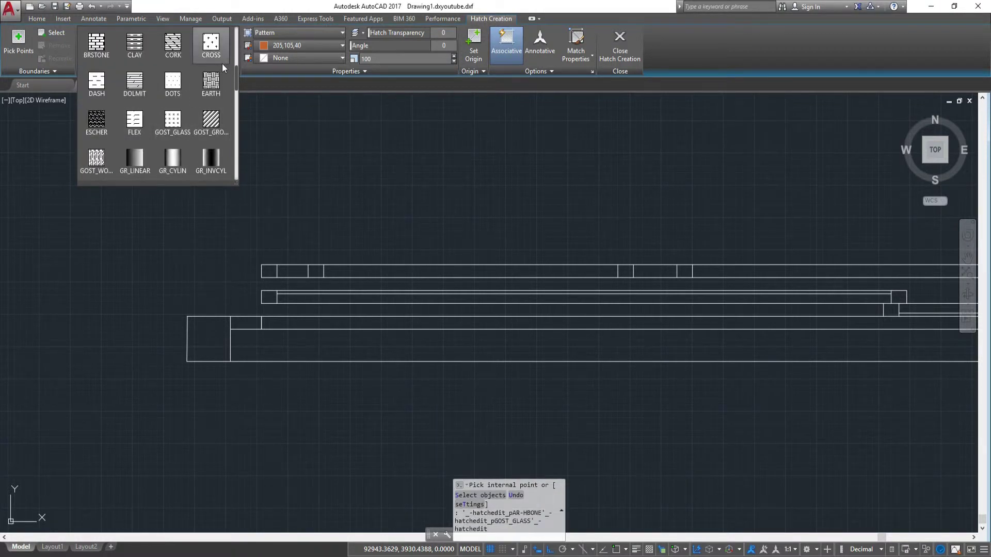
scroll(207, 93, "down", 4)
scroll(118, 139, "down", 3)
scroll(135, 150, "down", 1)
scroll(139, 155, "down", 3)
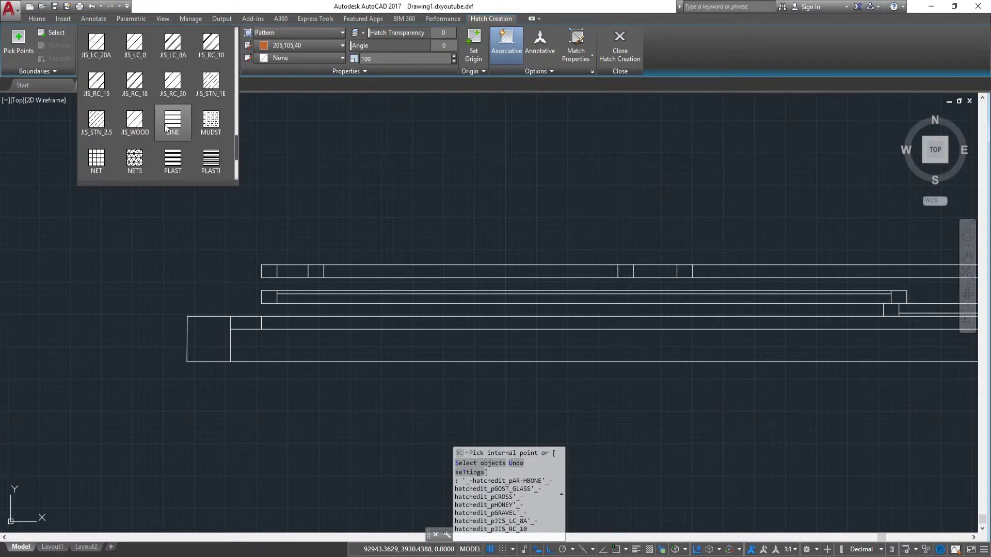
left_click(134, 160)
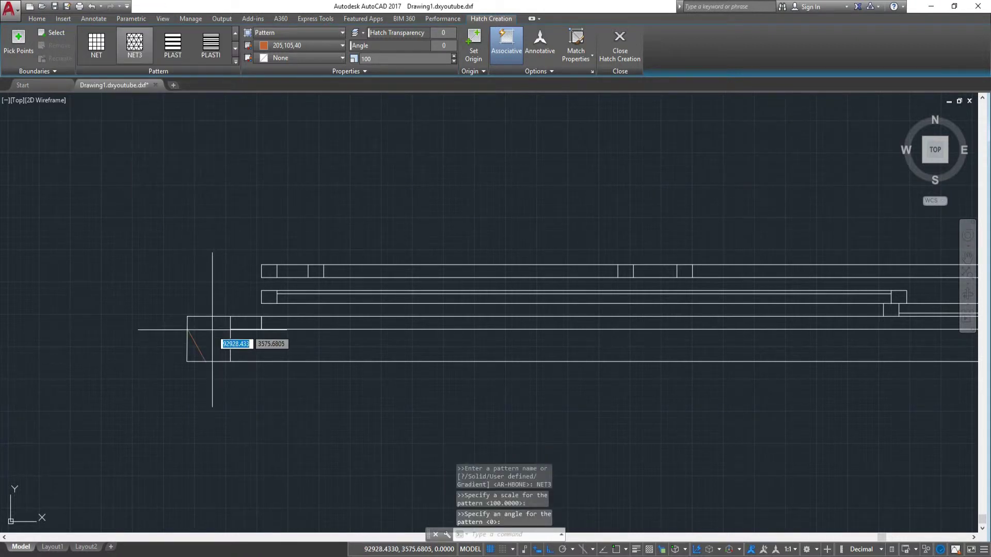
type("1")
Fill the small squares at the left and right ends of the section with NET3
left_click(221, 339)
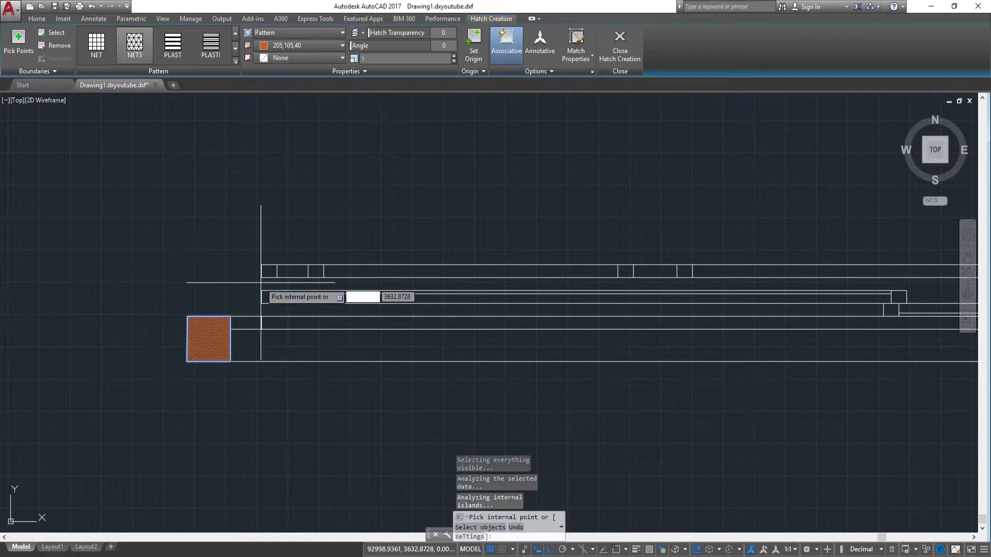
scroll(261, 283, "down", 2)
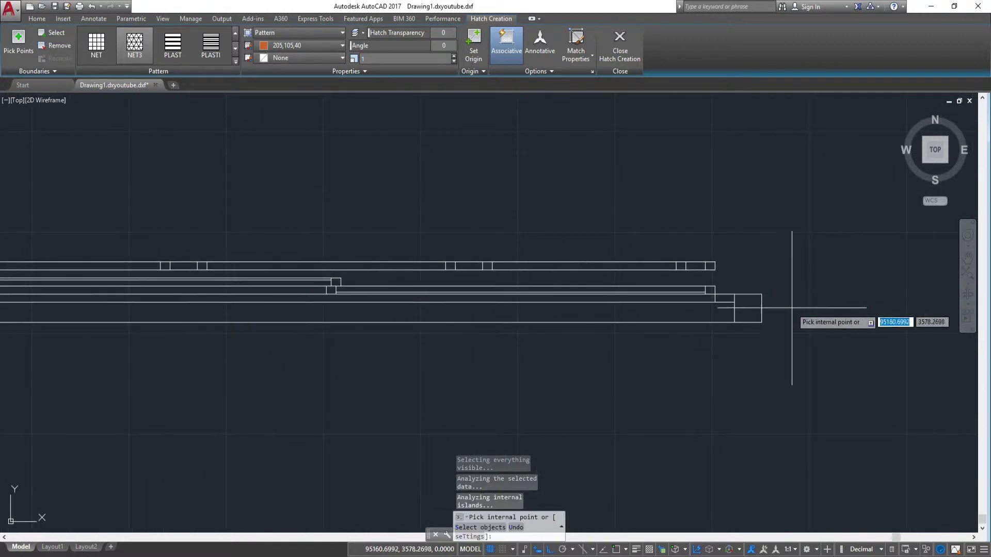
left_click(752, 305)
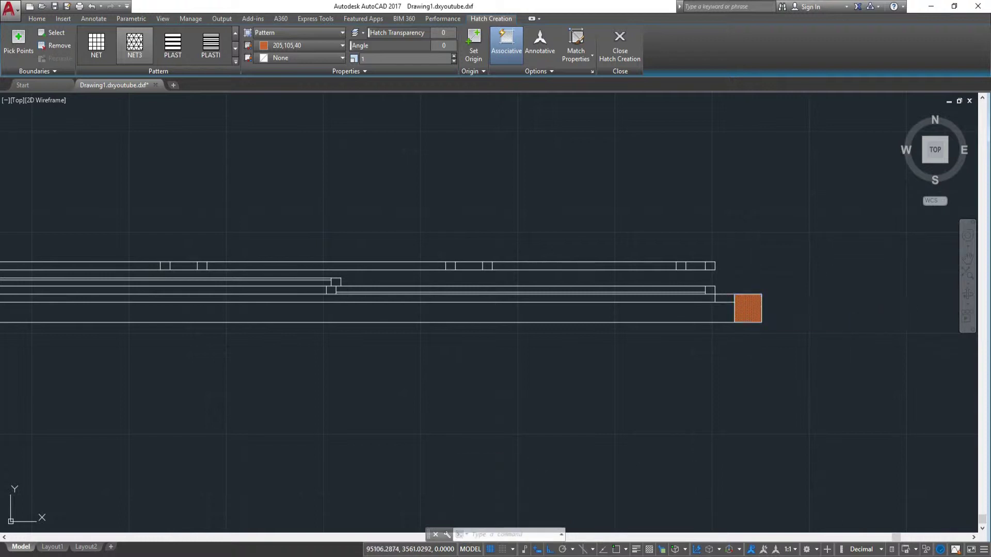
key("Escape")
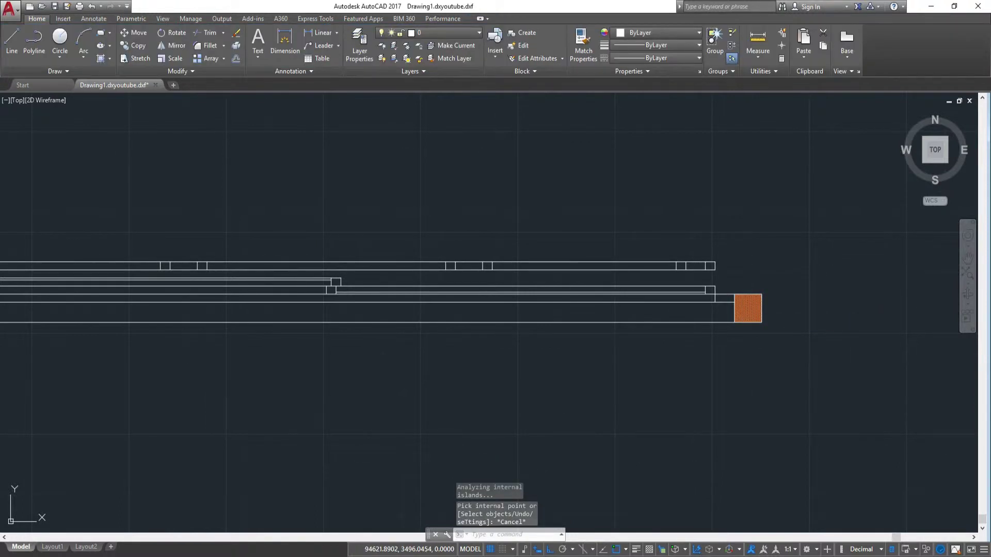
Start a new hatch with the Solid pattern, keeping the orange colour
key("Return")
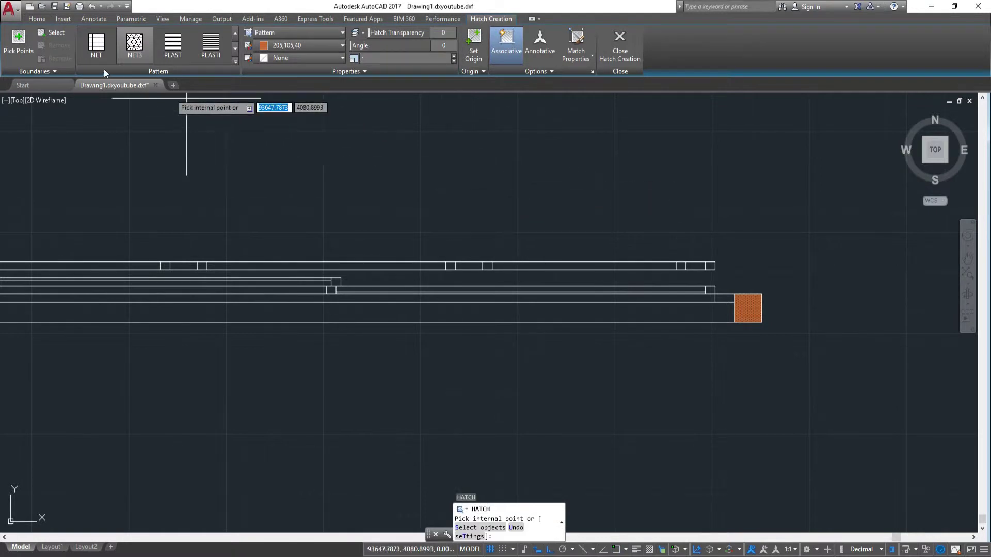
left_click(235, 62)
scroll(98, 56, "up", 3)
scroll(95, 64, "up", 3)
scroll(95, 66, "up", 3)
left_click(96, 47)
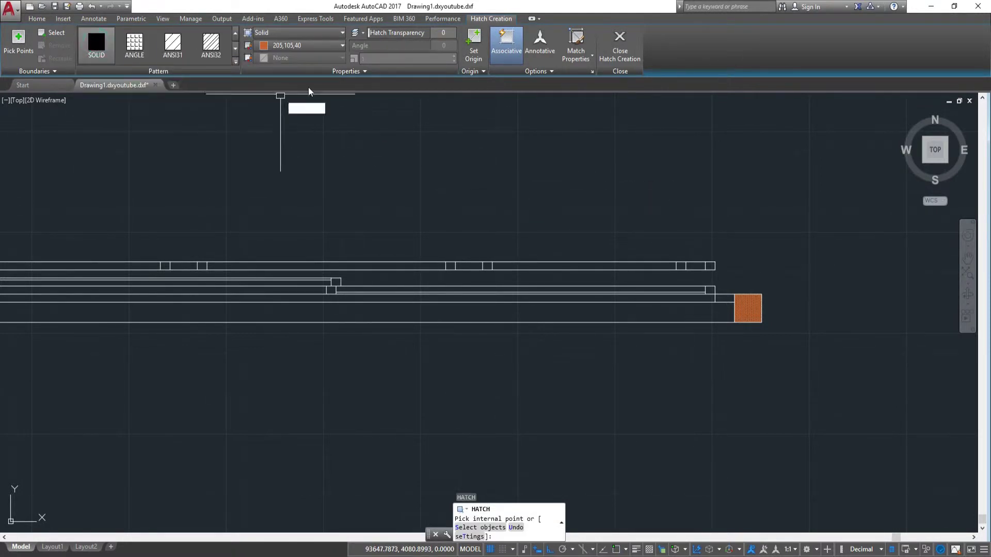
left_click(297, 47)
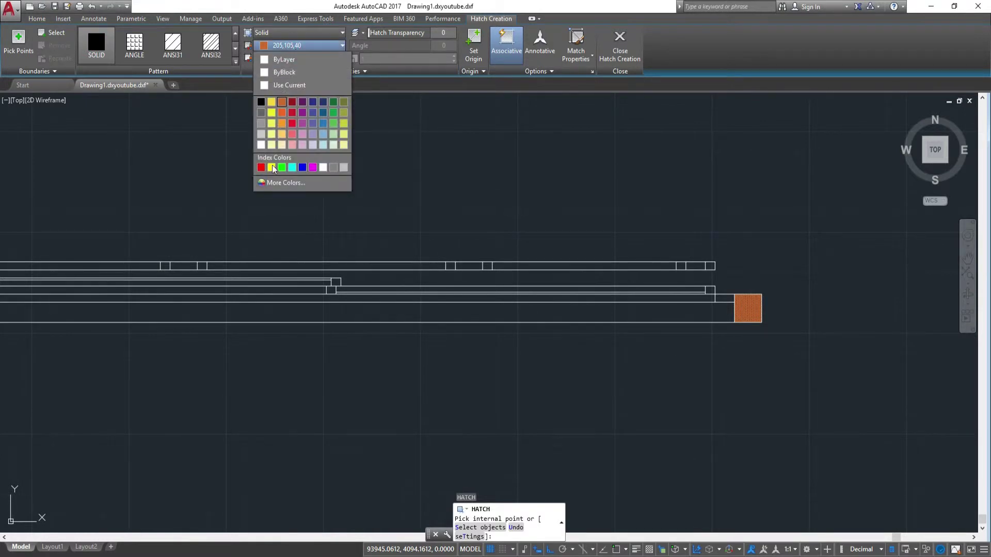
left_click(469, 191)
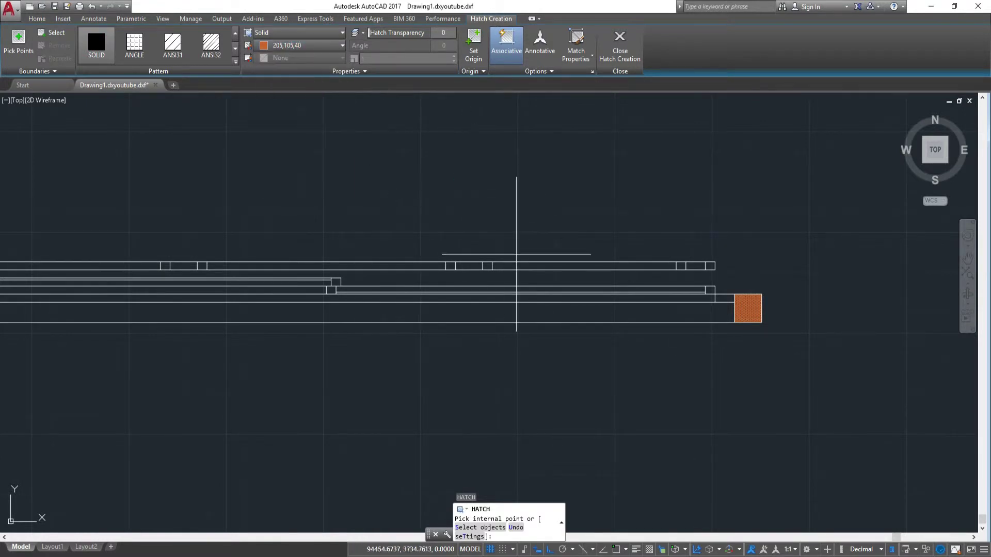
Solid-fill the cells beside the right end square and along the top row
scroll(743, 281, "up", 4)
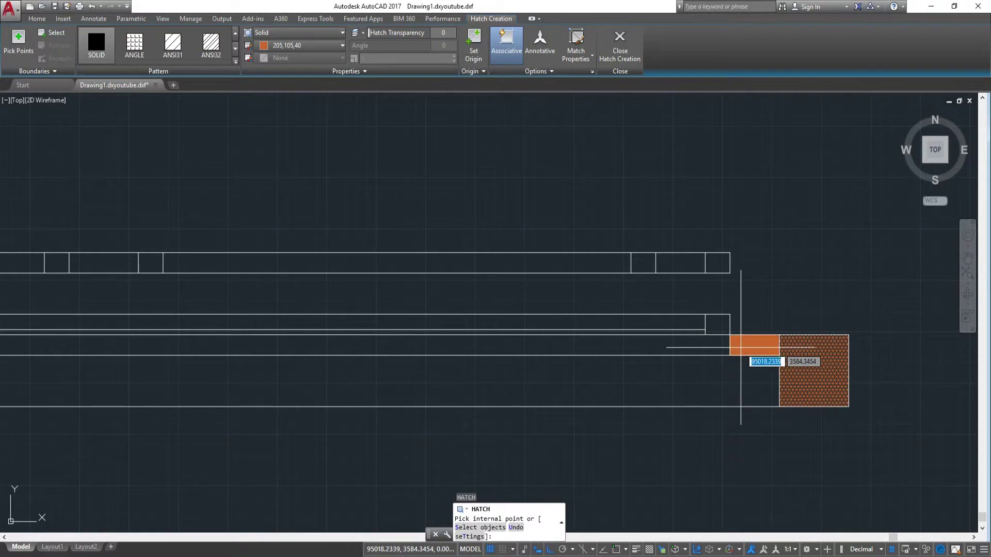
left_click(740, 347)
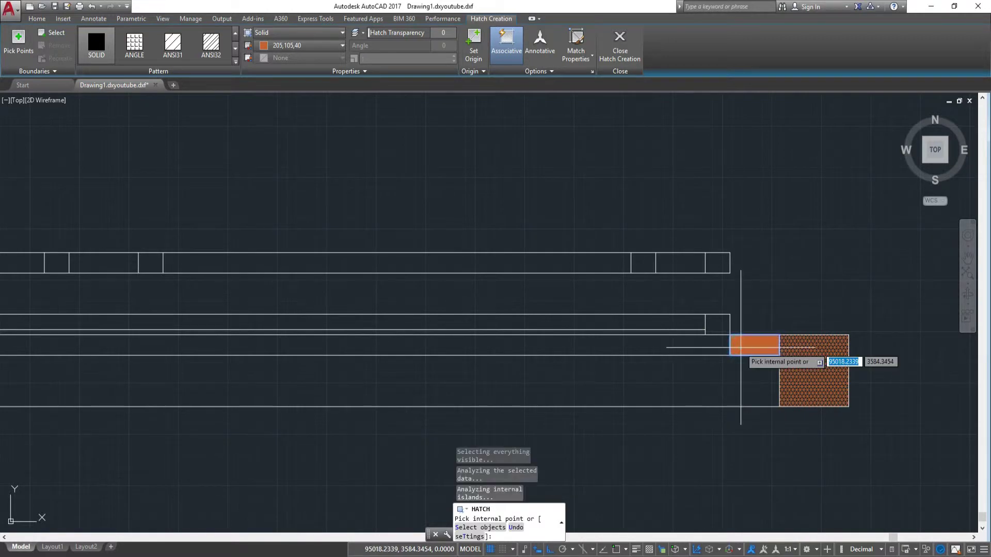
left_click(717, 324)
left_click(717, 263)
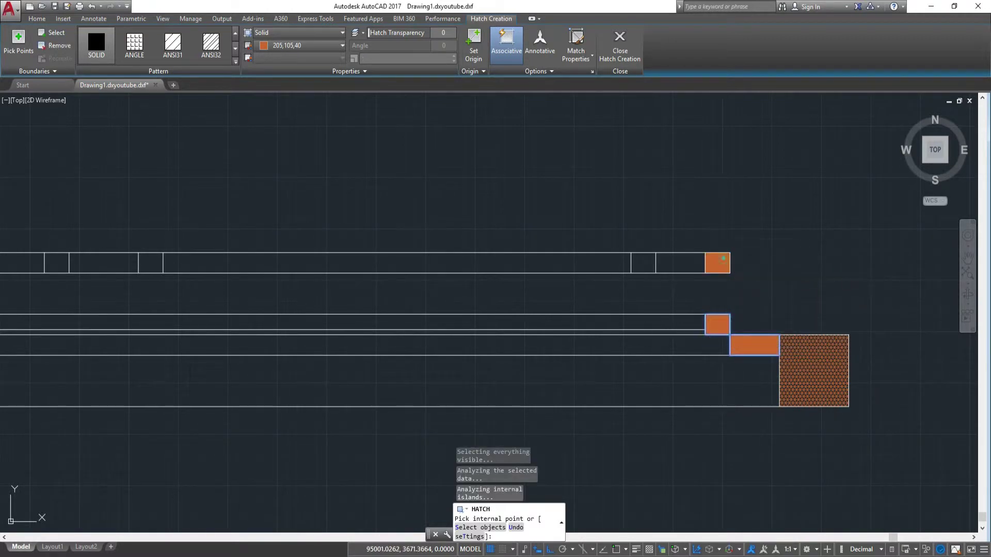
left_click(641, 263)
scroll(448, 270, "down", 2)
middle_click_drag(448, 271, 706, 268)
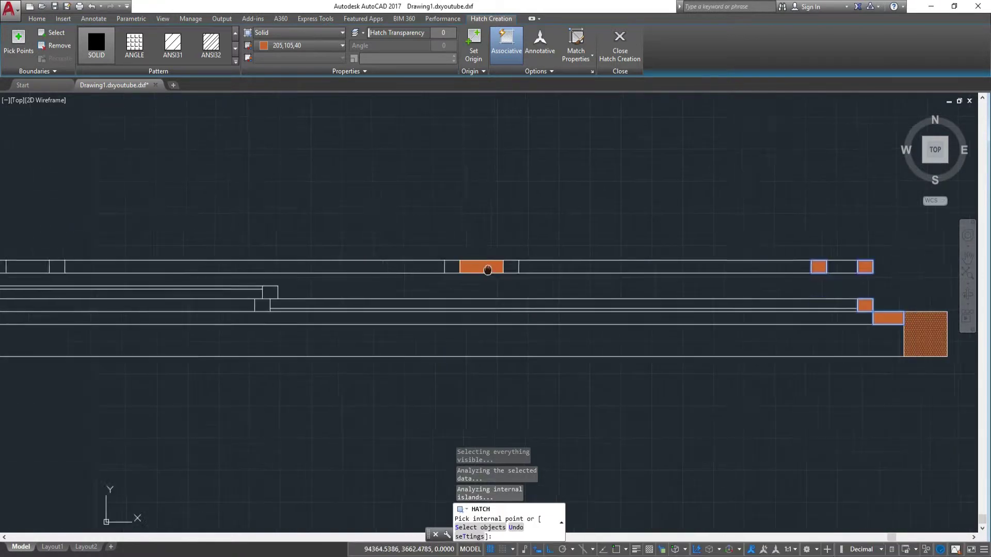
scroll(476, 267, "up", 4)
left_click(408, 265)
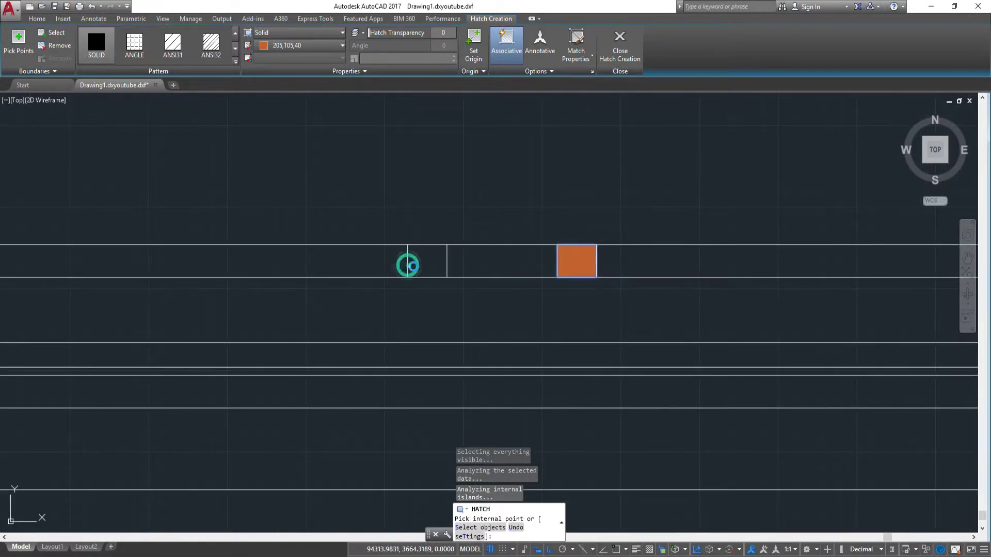
left_click(559, 289)
Solid-fill further small cells in the top and middle rows of the strip
left_click(427, 263)
scroll(349, 326, "down", 6)
scroll(492, 284, "up", 1)
scroll(392, 243, "up", 3)
scroll(453, 257, "up", 4)
left_click(453, 258)
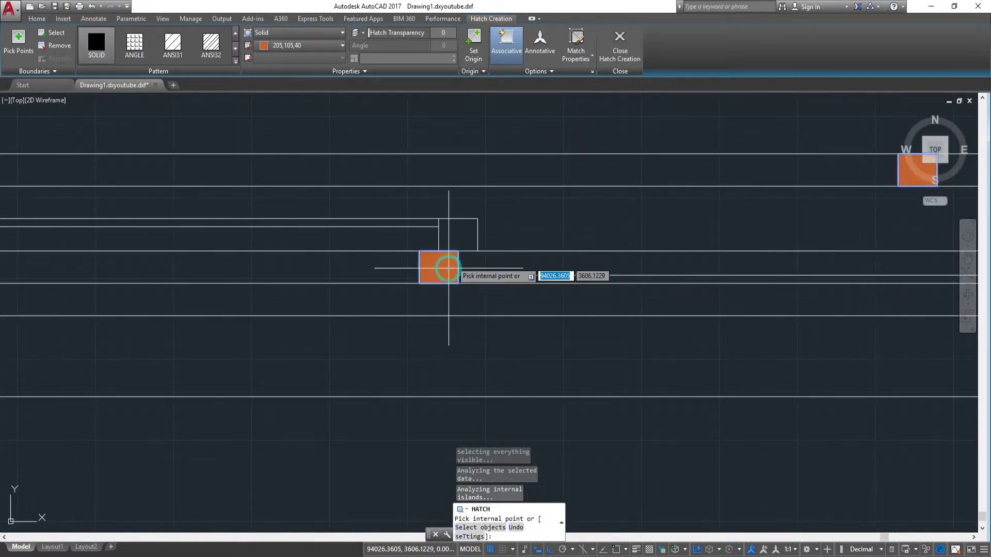
scroll(490, 243, "down", 2)
scroll(579, 258, "down", 3)
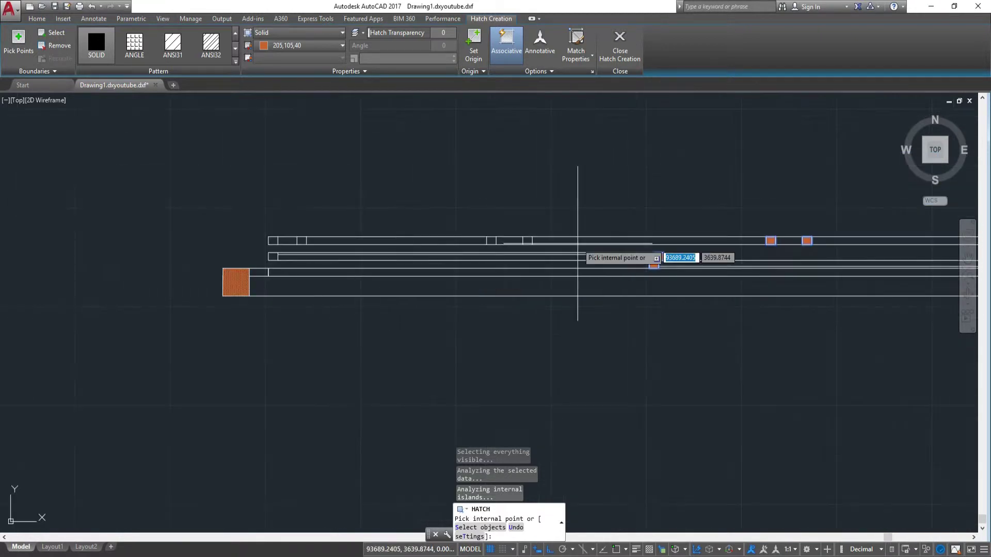
scroll(454, 222, "up", 5)
left_click(369, 235)
left_click(214, 232)
Solid-fill the last remaining cells, including the top cell, and end the hatch
scroll(391, 233, "down", 4)
scroll(292, 253, "up", 5)
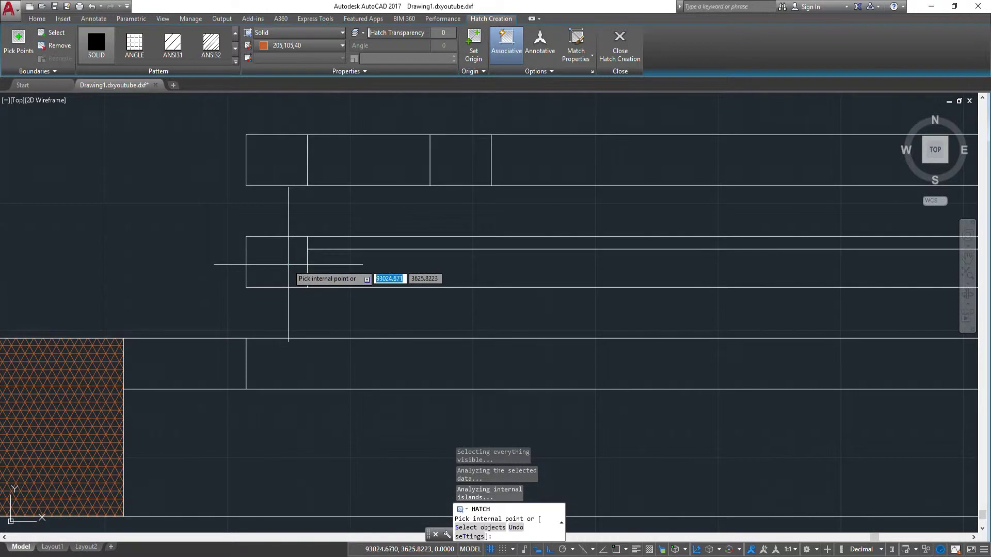
left_click(287, 271)
left_click(201, 367)
left_click(299, 166)
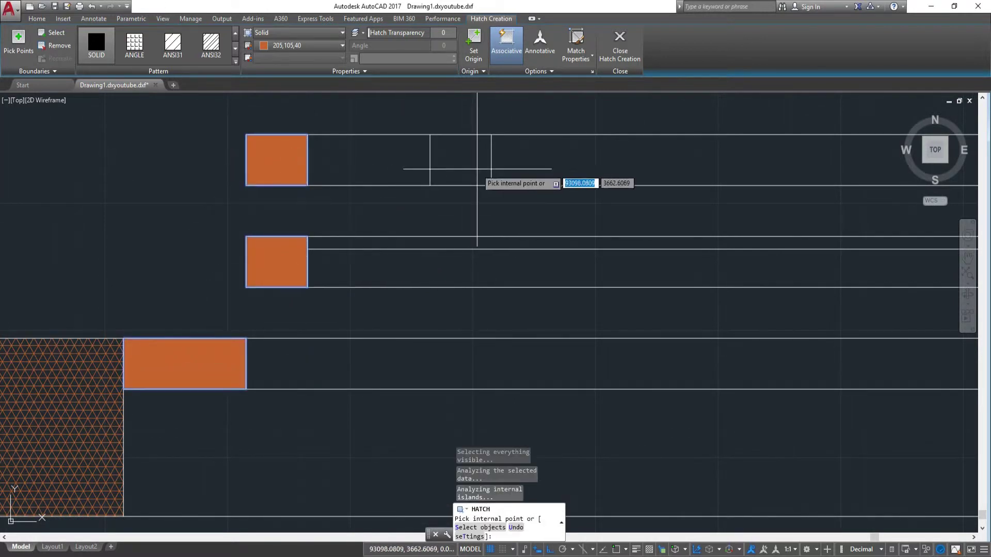
scroll(480, 167, "down", 5)
scroll(671, 242, "down", 4)
middle_click_drag(671, 243, 235, 246)
scroll(362, 242, "up", 2)
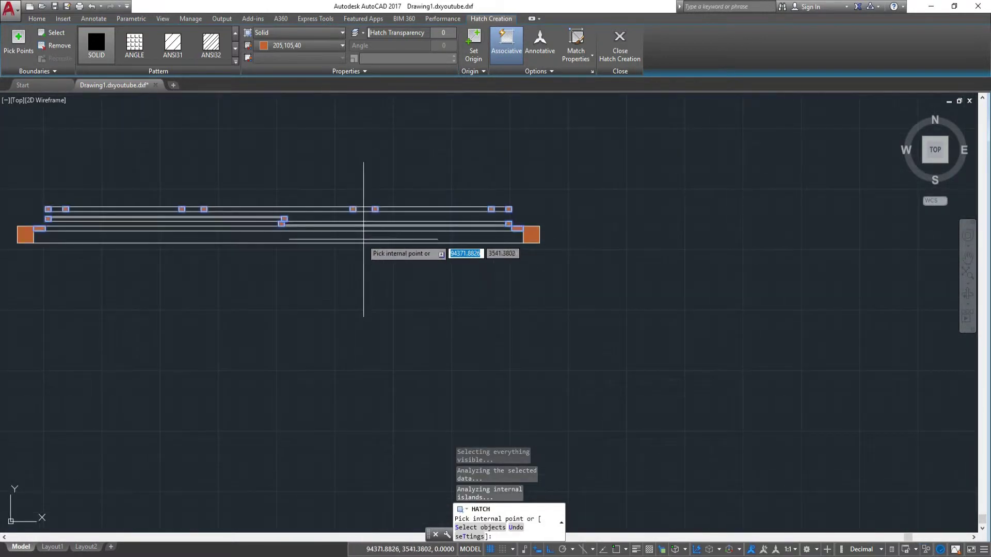
key("Escape")
scroll(319, 253, "down", 2)
Add a linear 25 dimension above the first orange block using DLI
scroll(322, 253, "up", 1)
type("dli")
key("Return")
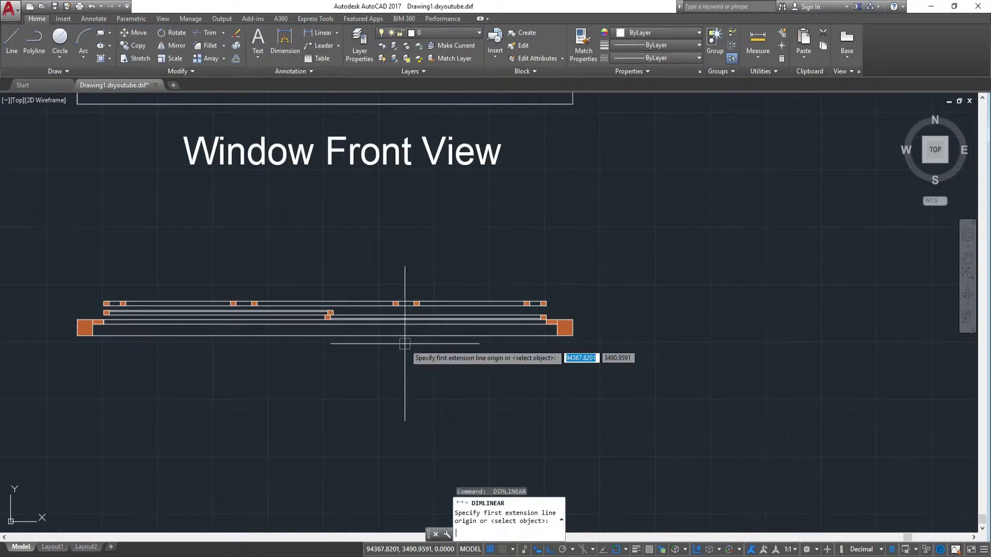
key("Escape")
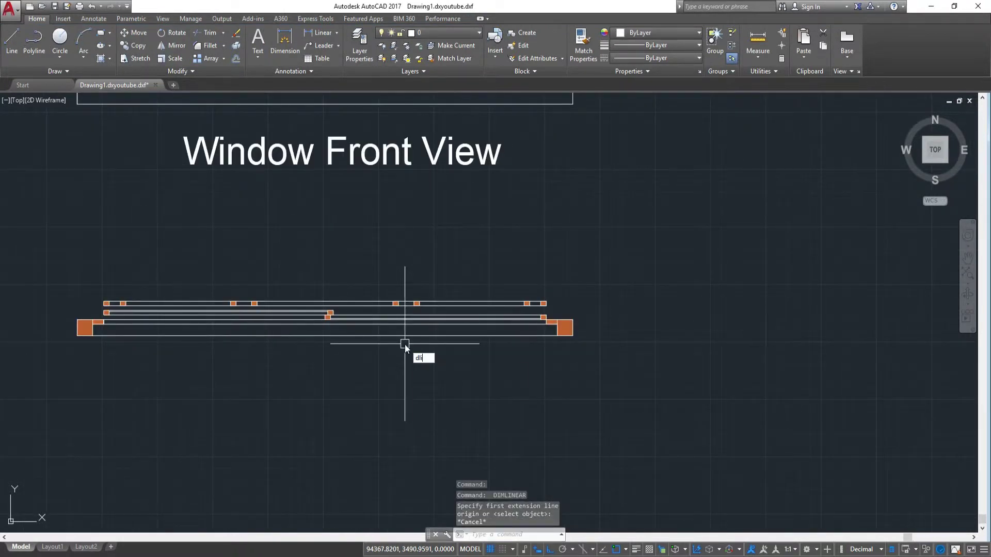
key("Return")
scroll(421, 397, "up", 3)
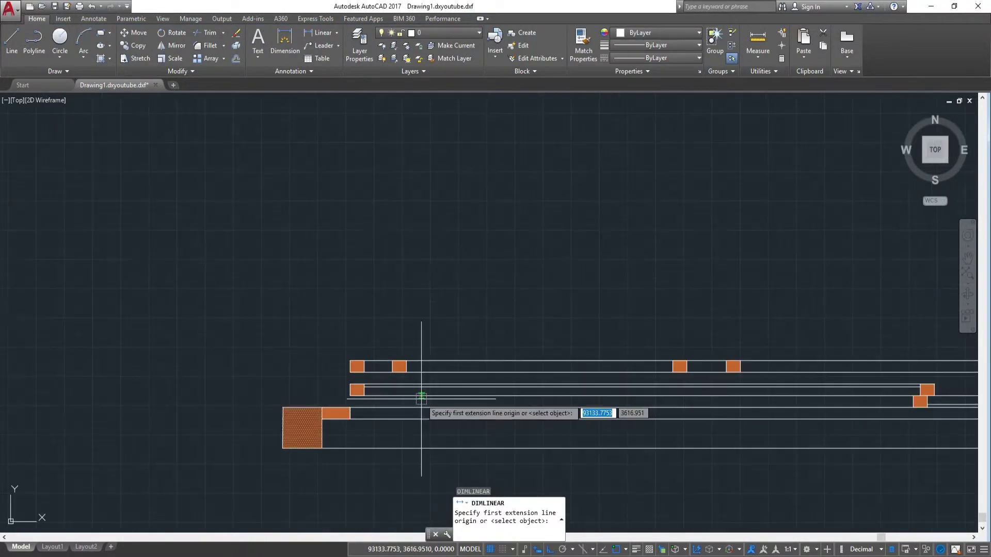
left_click(350, 361)
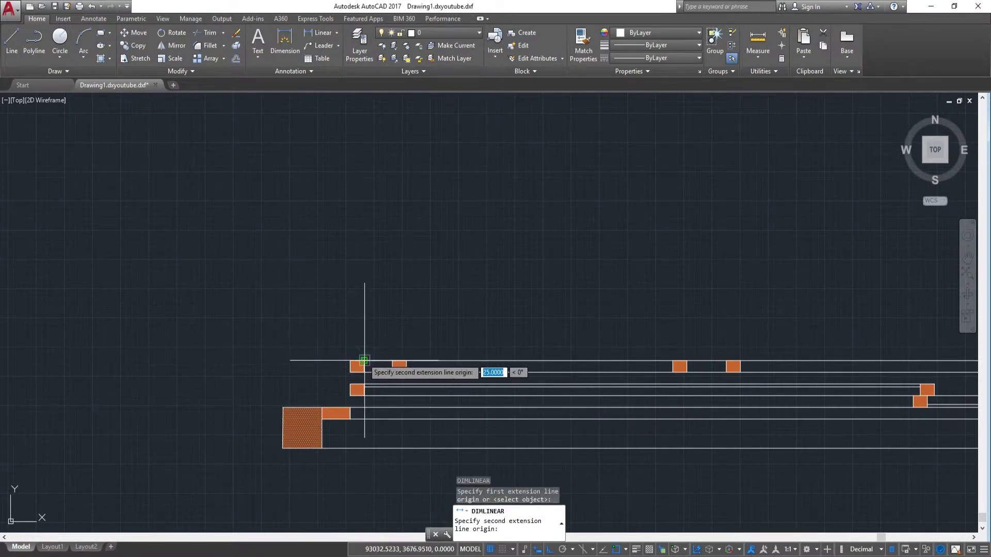
left_click(365, 360)
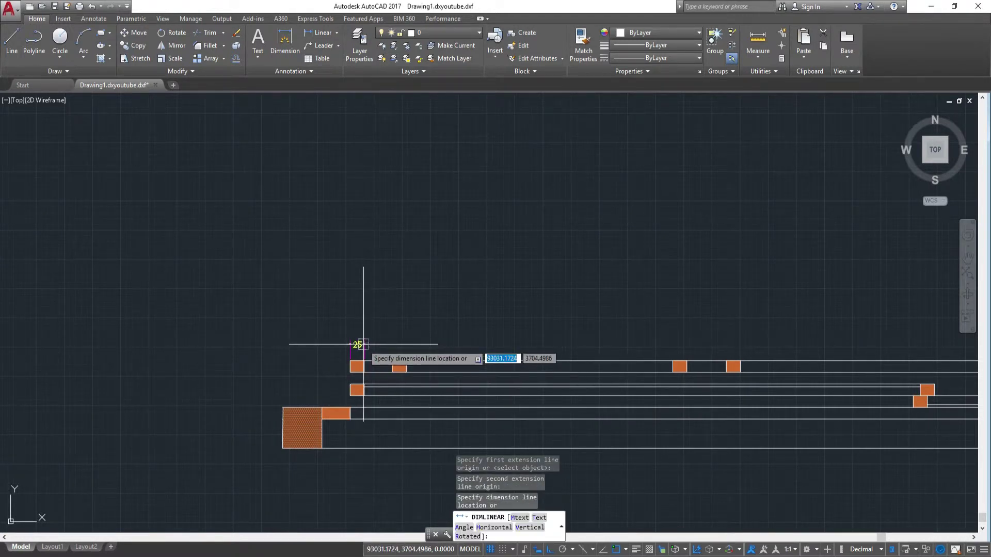
left_click(364, 344)
type("dco")
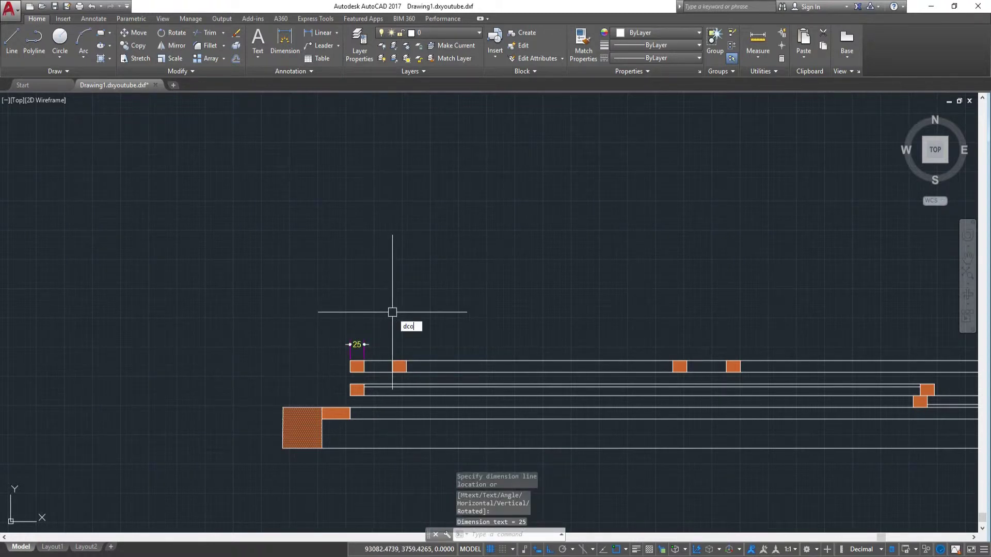
Continue the top chain with 50, 25, 473, 25, 70, 25 and 614
key("Return")
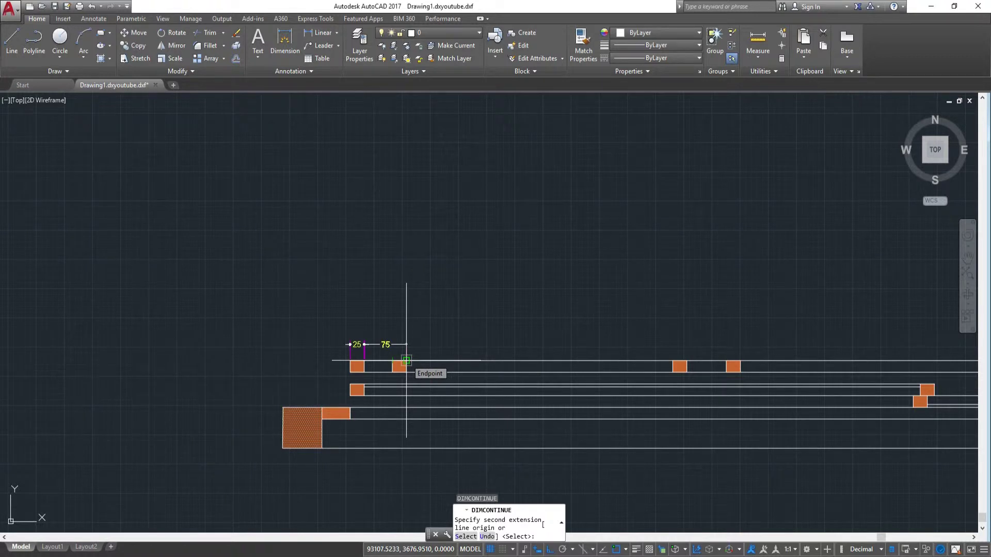
left_click(392, 360)
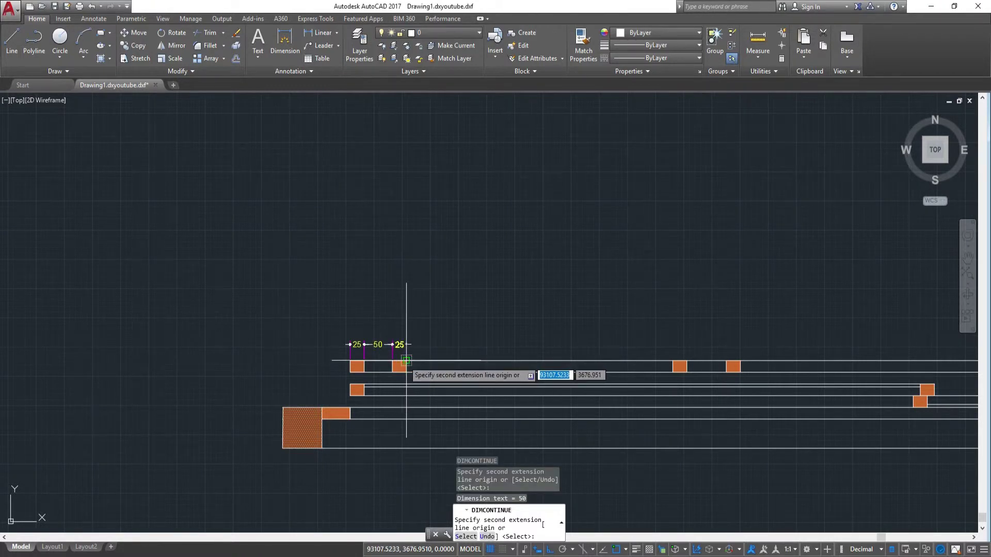
left_click(407, 361)
left_click(673, 360)
left_click(726, 360)
left_click(740, 360)
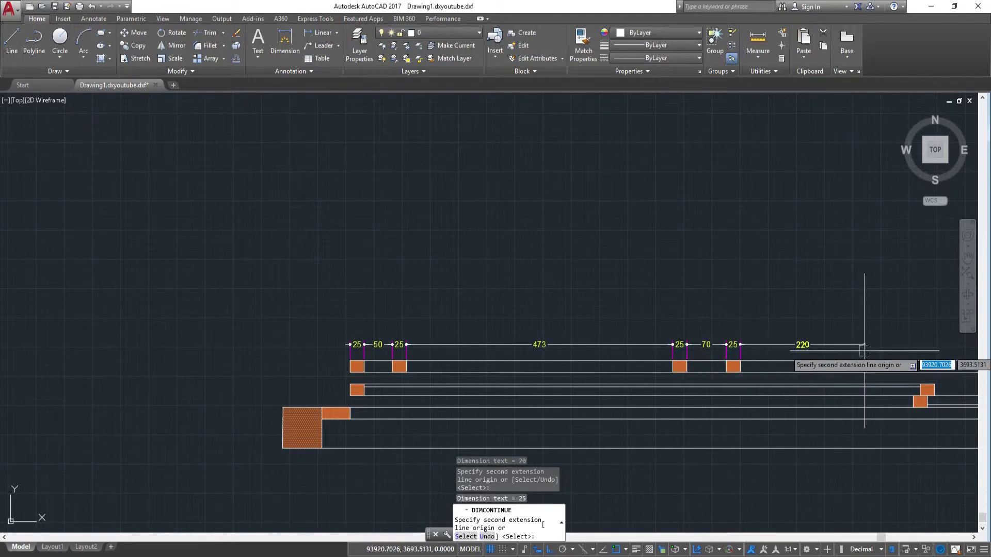
middle_click_drag(796, 360, 540, 360)
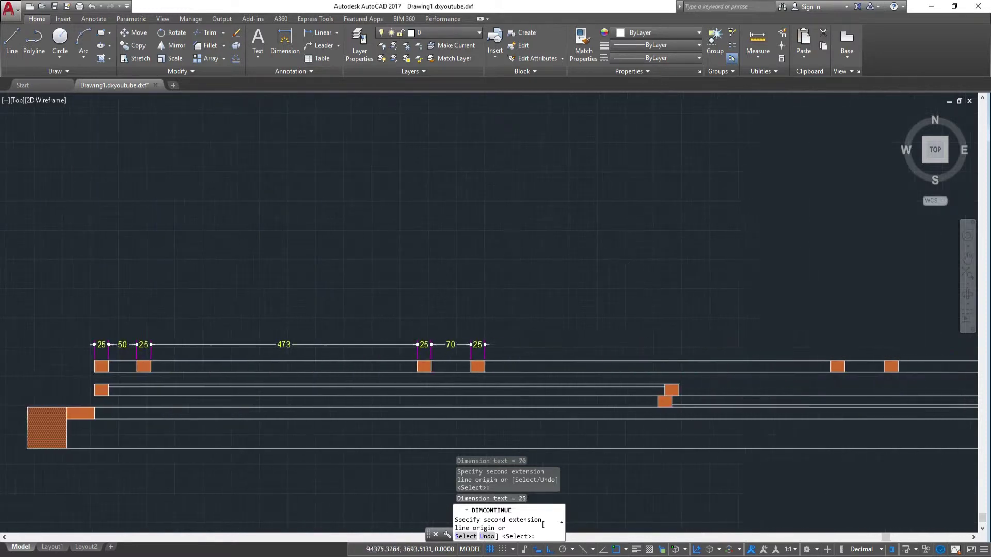
left_click(830, 360)
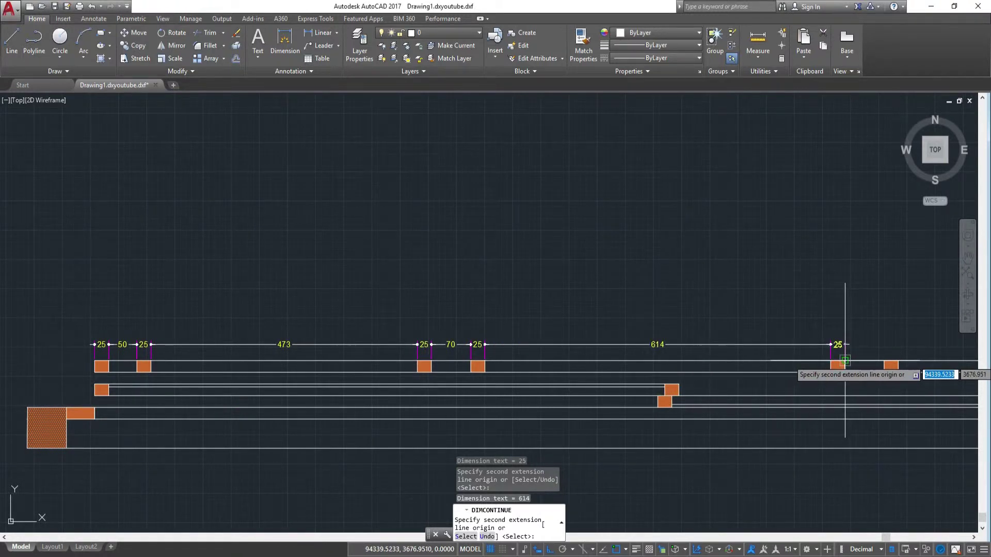
Finish the top chain with 70, 25, 473, 25, 50 and 25 at the right end
middle_click_drag(868, 361, 649, 341)
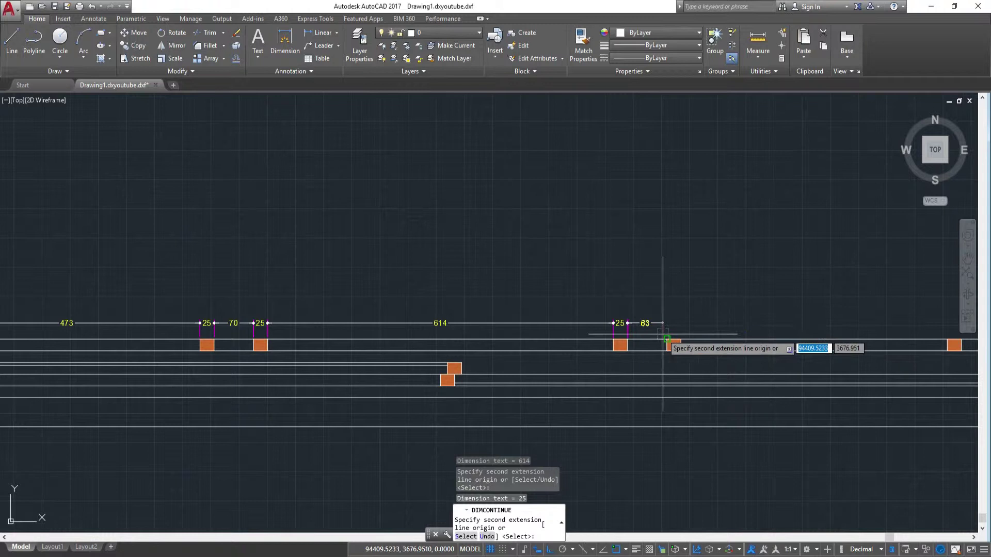
left_click(667, 339)
mouse_move(713, 344)
middle_mouse_down()
mouse_move(467, 342)
mouse_move(593, 336)
middle_mouse_up()
left_click(602, 335)
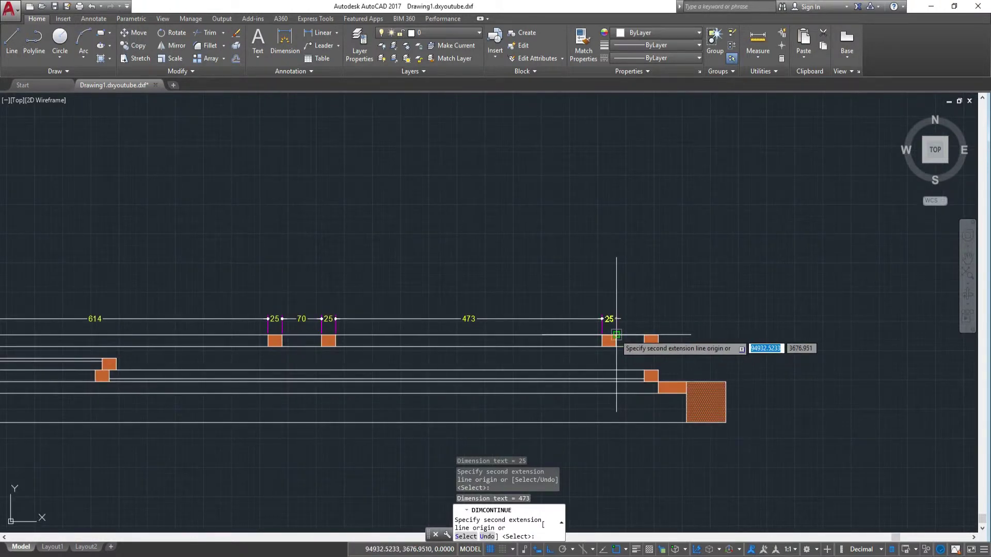
left_click(616, 335)
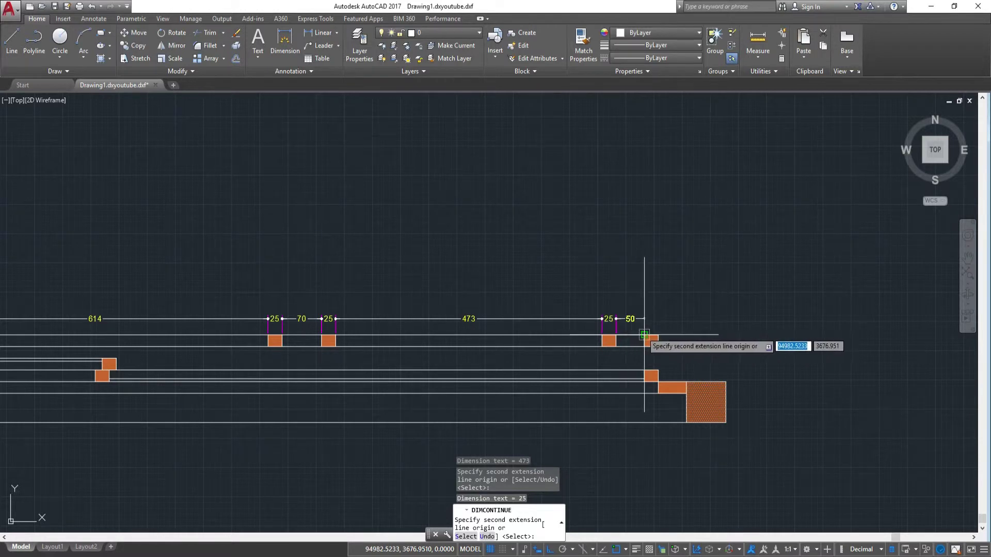
left_click(644, 335)
left_click(659, 335)
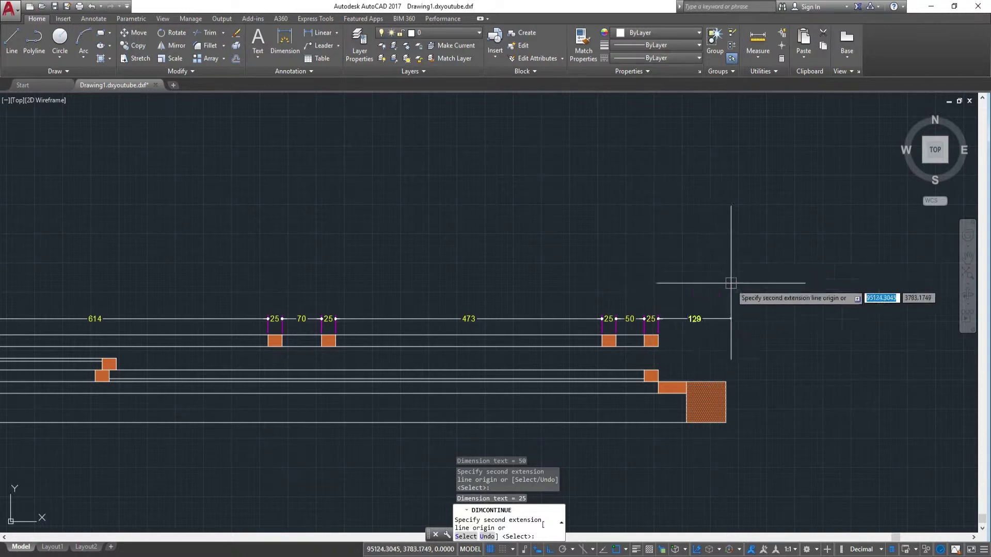
scroll(664, 258, "down", 2)
scroll(663, 260, "down", 3)
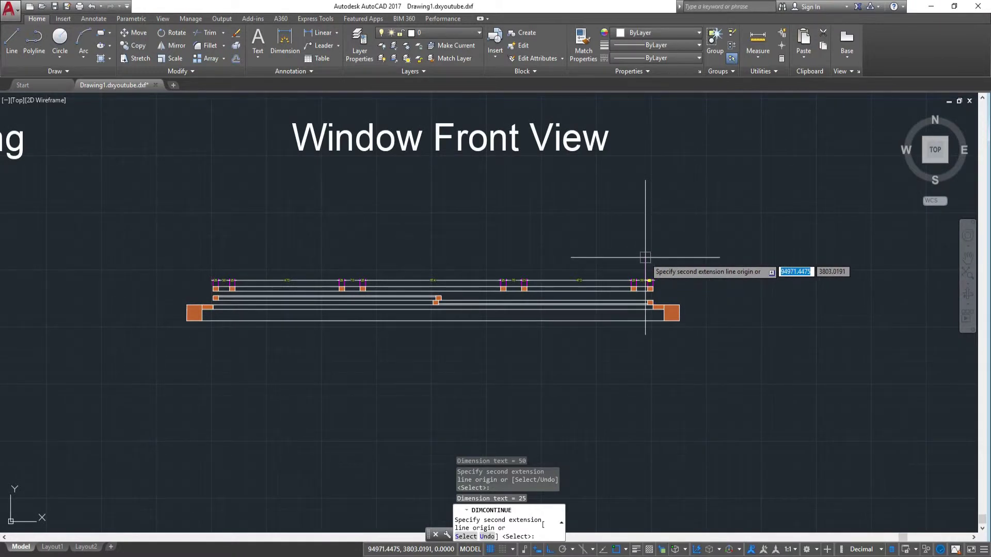
Dimension the left hatched end block 70 beneath the window section
key("Escape")
scroll(633, 261, "up", 2)
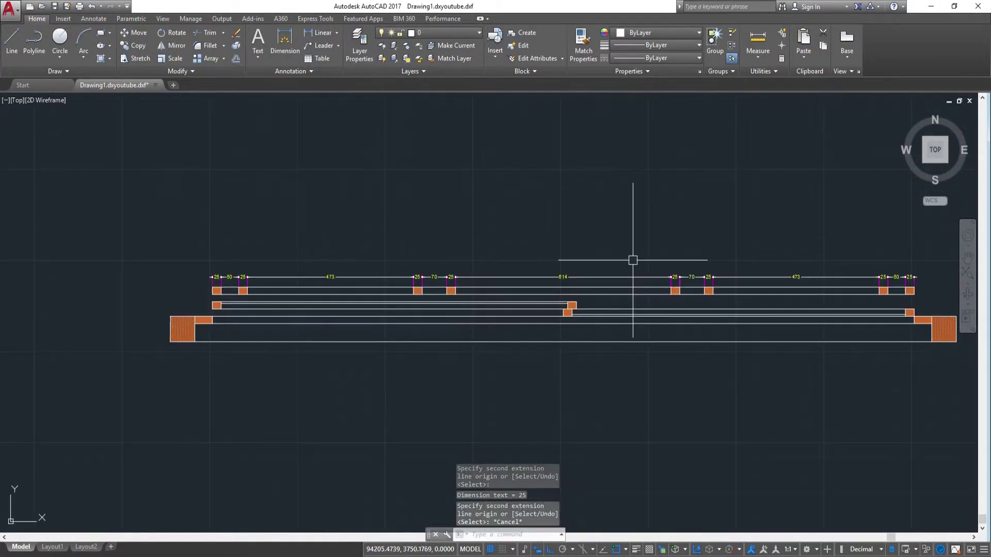
scroll(633, 260, "up", 2)
scroll(629, 261, "down", 2)
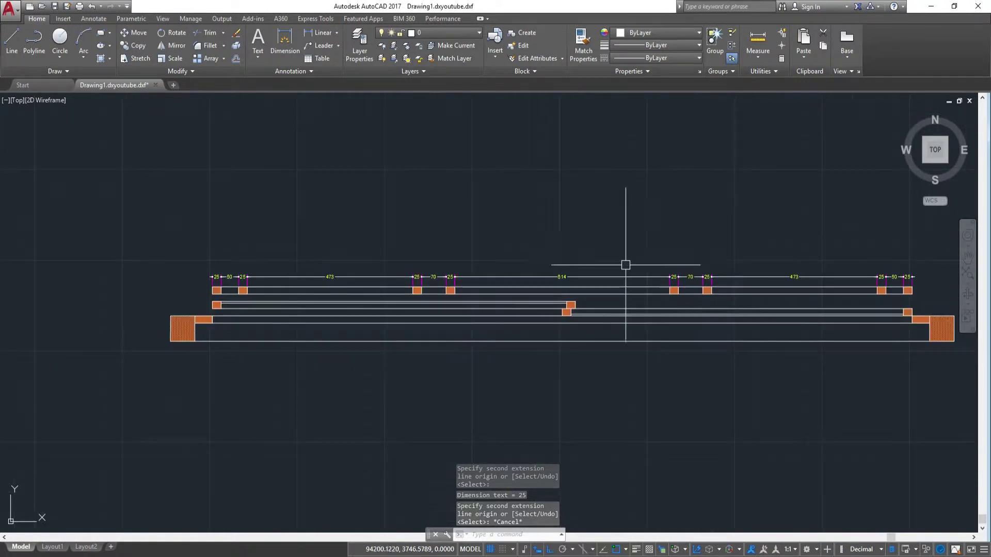
scroll(627, 283, "down", 3)
scroll(619, 516, "down", 2)
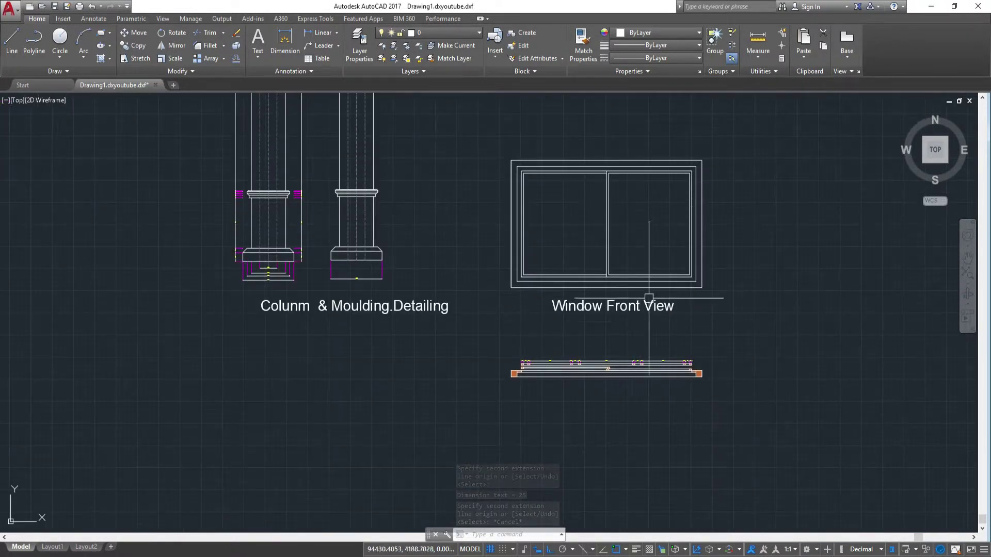
scroll(626, 409, "up", 2)
scroll(619, 309, "up", 2)
scroll(624, 284, "up", 2)
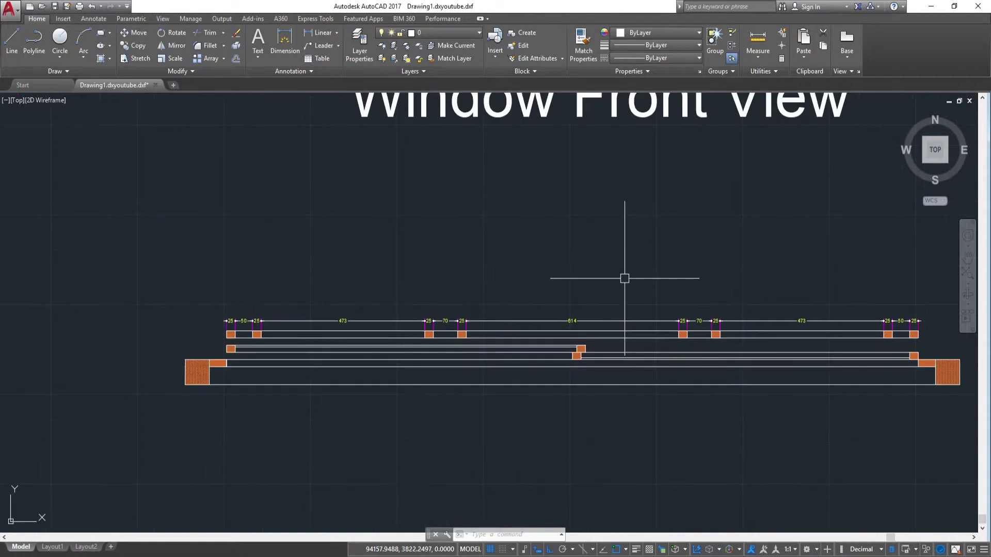
scroll(624, 279, "up", 1)
scroll(601, 284, "down", 2)
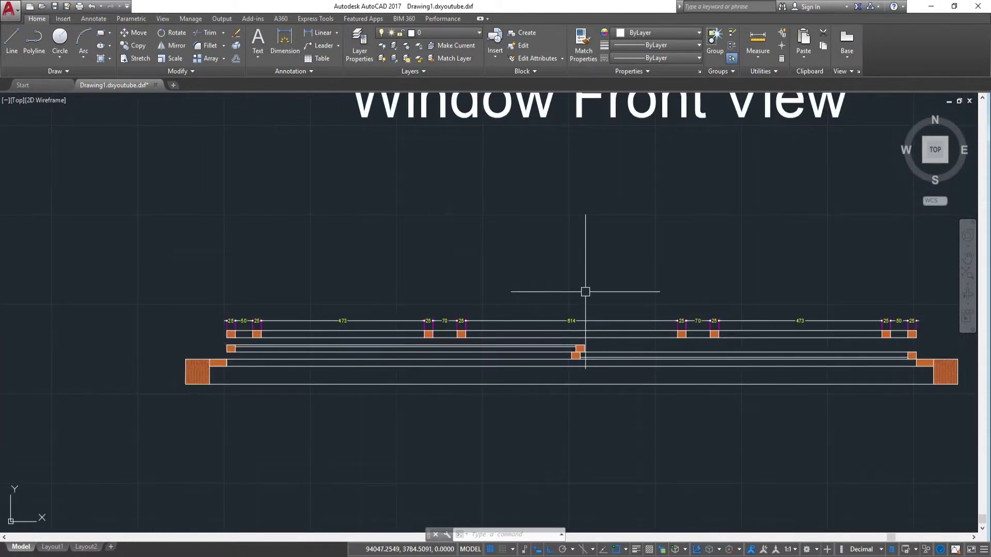
middle_click_drag(261, 388, 400, 327)
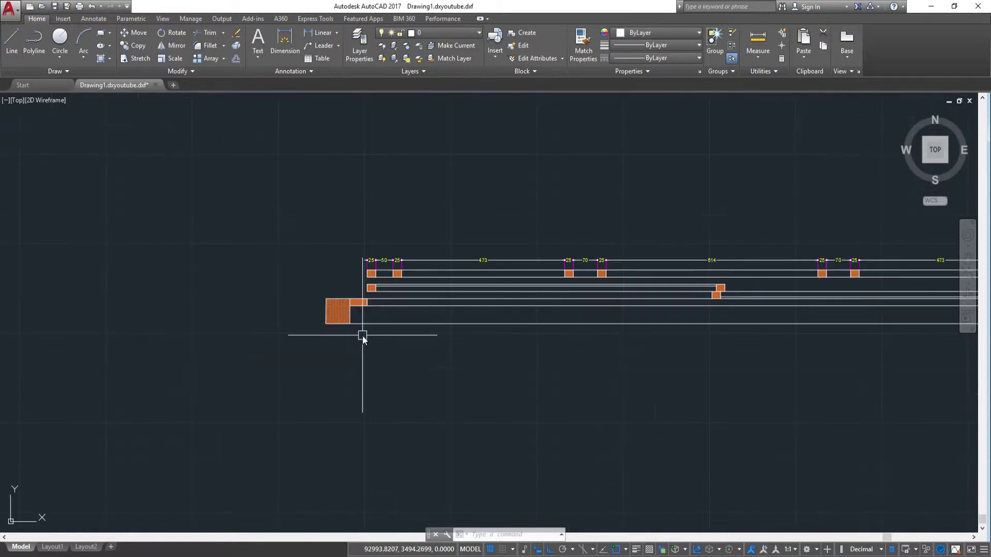
type("DLI")
key("Return")
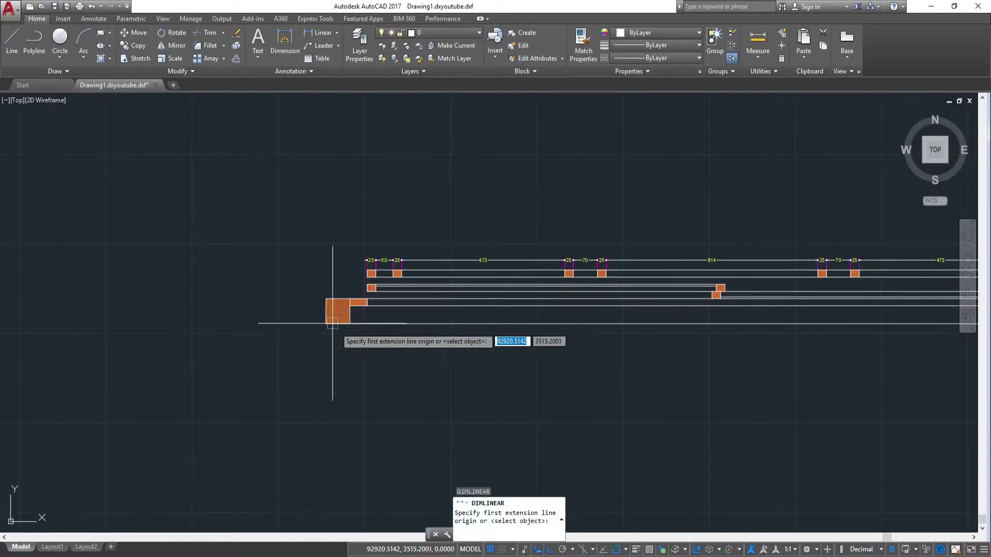
left_click(326, 323)
left_click(349, 324)
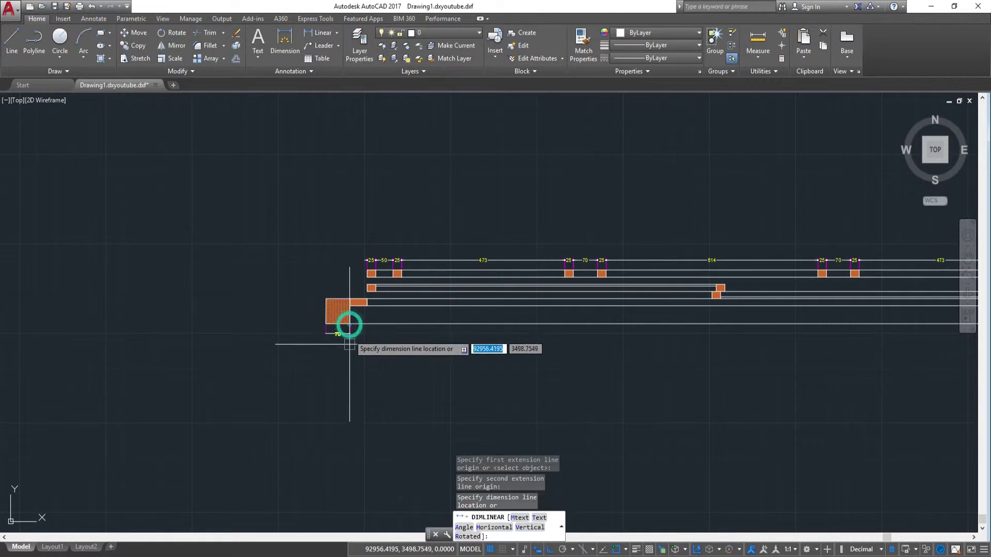
scroll(344, 338, "up", 4)
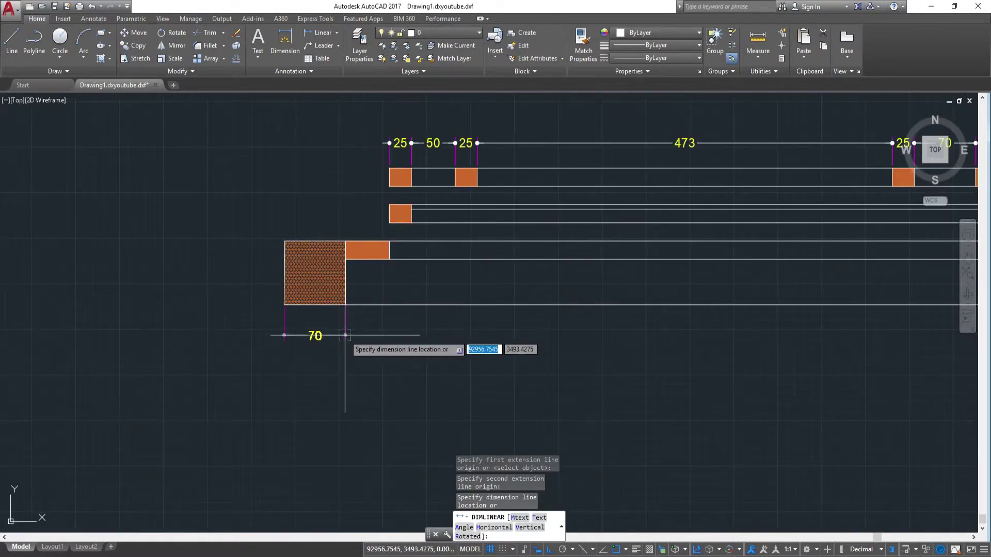
left_click(345, 336)
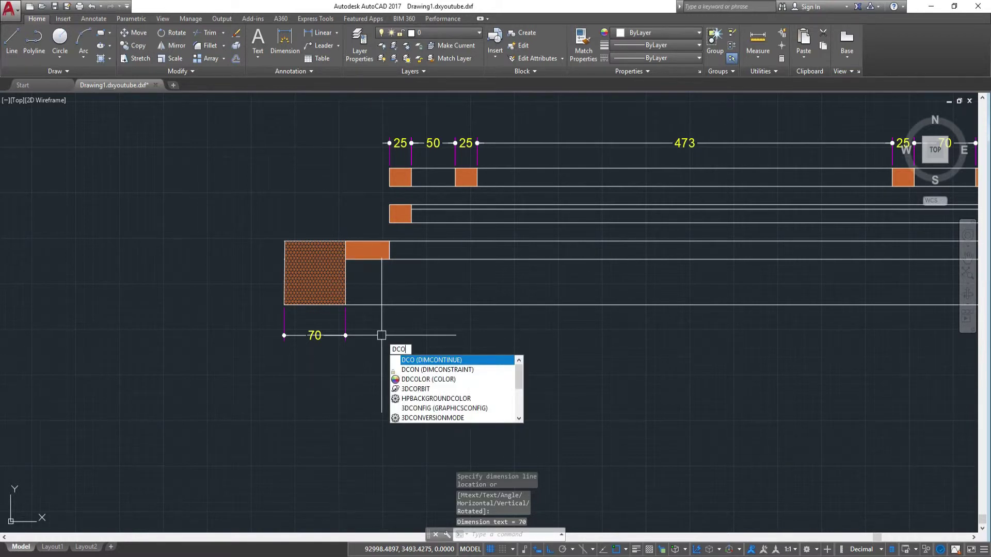
Continue the bottom chain: 50, the long span, then 50 and 70 at the right end
key("Return")
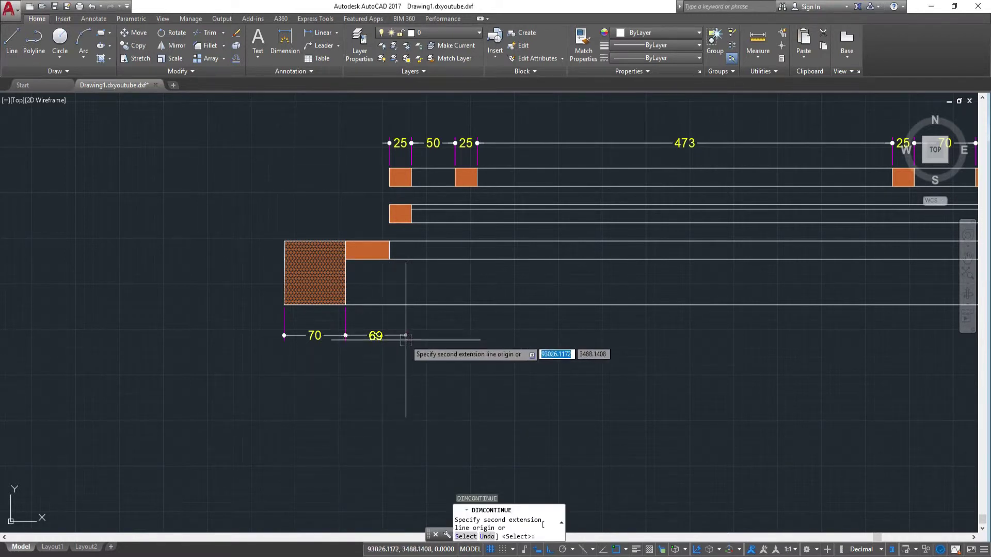
type("0")
key("Return")
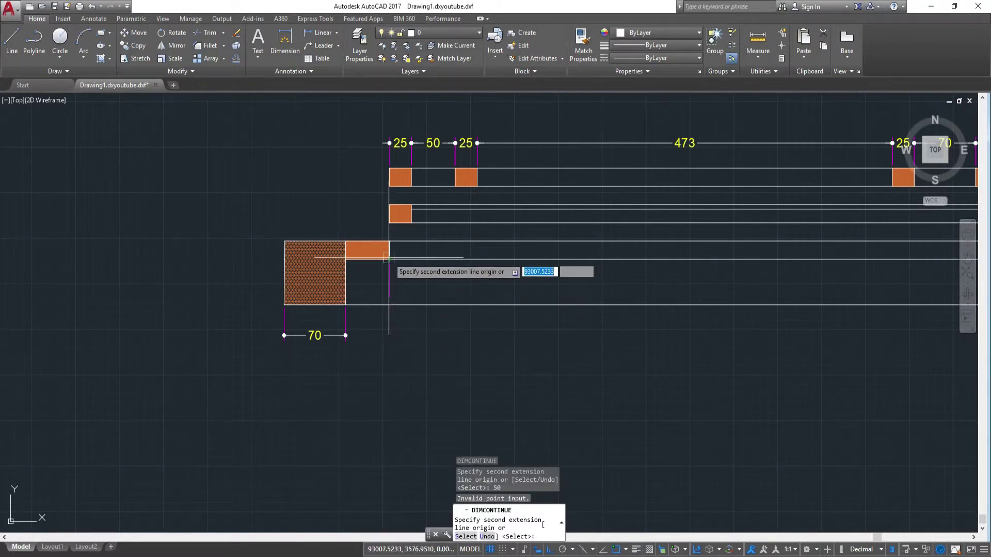
left_click(390, 258)
scroll(325, 333, "down", 3)
scroll(649, 343, "up", 1)
scroll(671, 335, "up", 2)
left_click(699, 343)
left_click(741, 313)
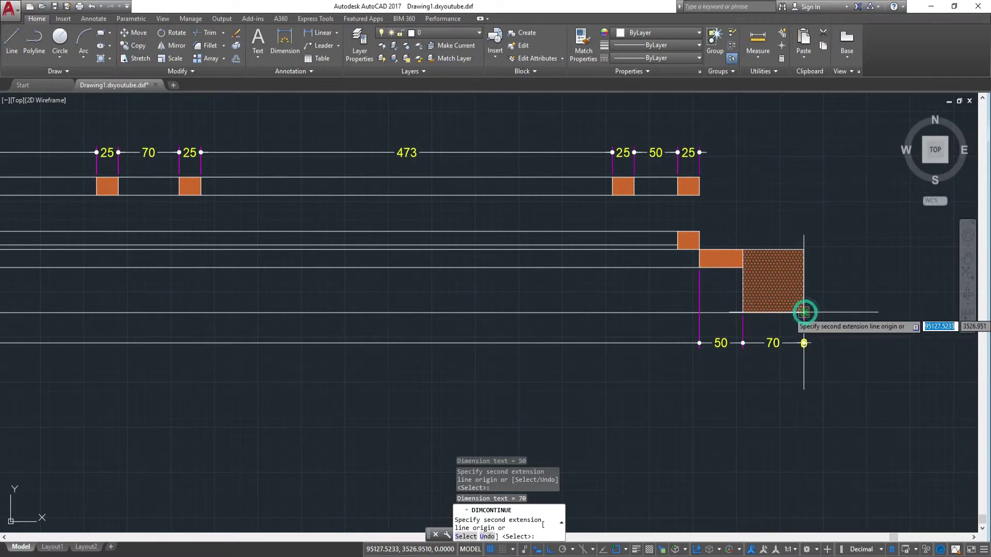
left_click(805, 313)
key("Escape")
Stretch the right-end 50 dimension's extension line up to the block corner
left_click(699, 273)
left_click(756, 330)
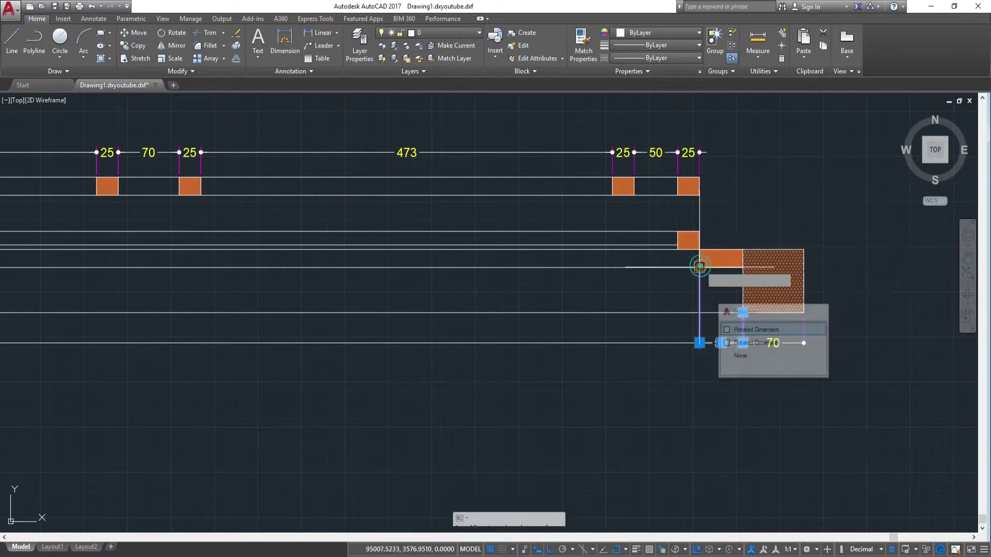
left_click(699, 313)
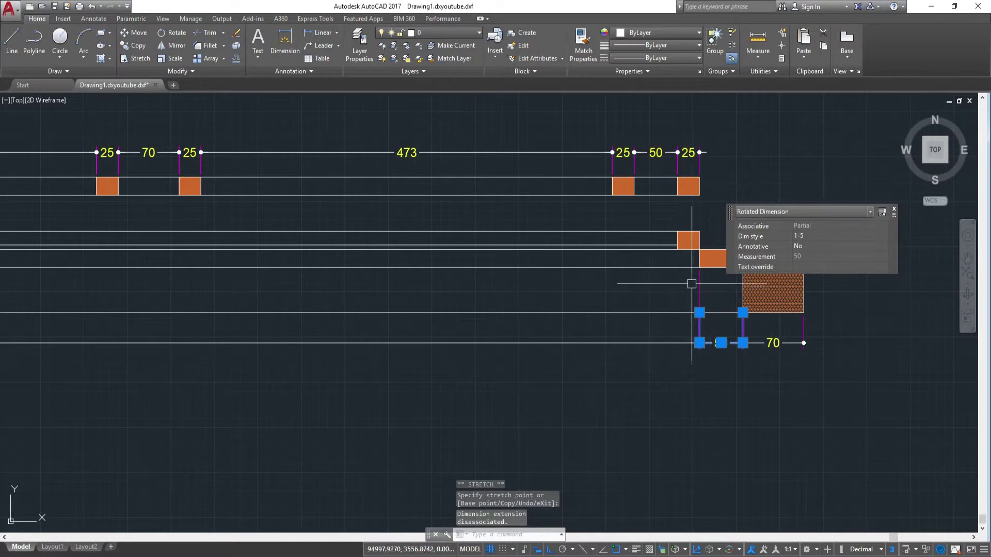
left_click(700, 267)
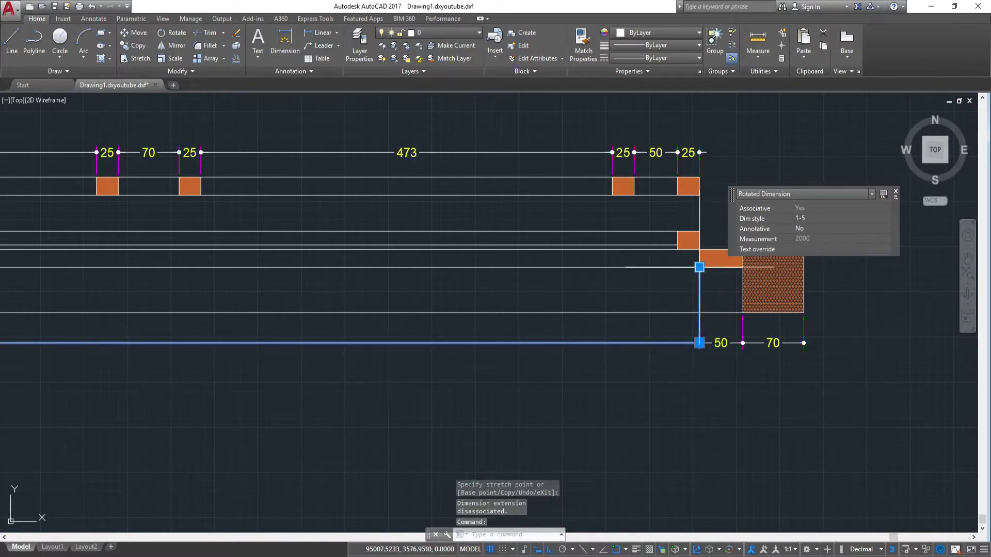
left_click(700, 312)
key("Escape")
Stretch the left-end 70 and 50 dimensions' extension lines up to the block corner
scroll(640, 310, "down", 2)
mouse_move(633, 310)
middle_mouse_down()
mouse_move(658, 304)
mouse_move(290, 283)
middle_mouse_up()
scroll(398, 273, "up", 2)
scroll(400, 239, "up", 4)
left_click(401, 239)
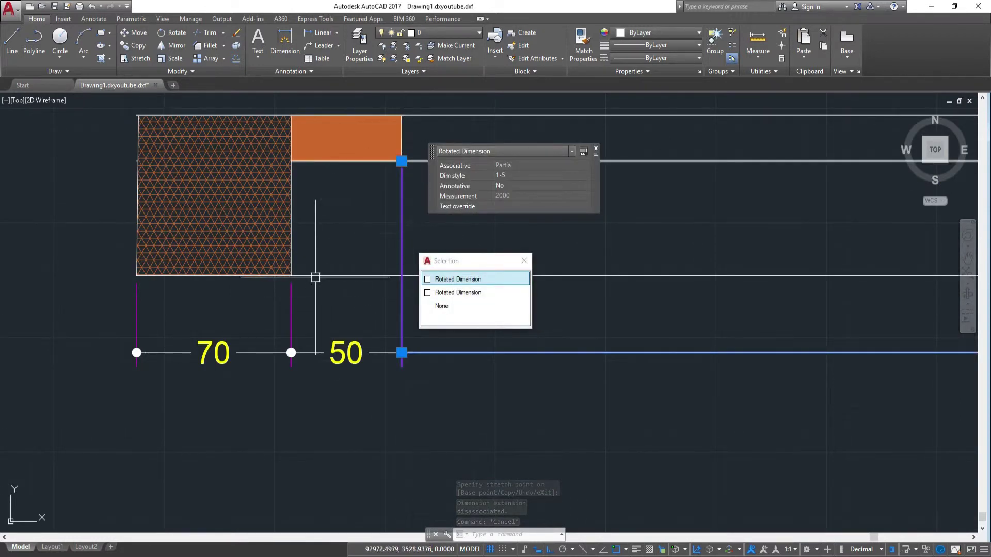
left_click(293, 302)
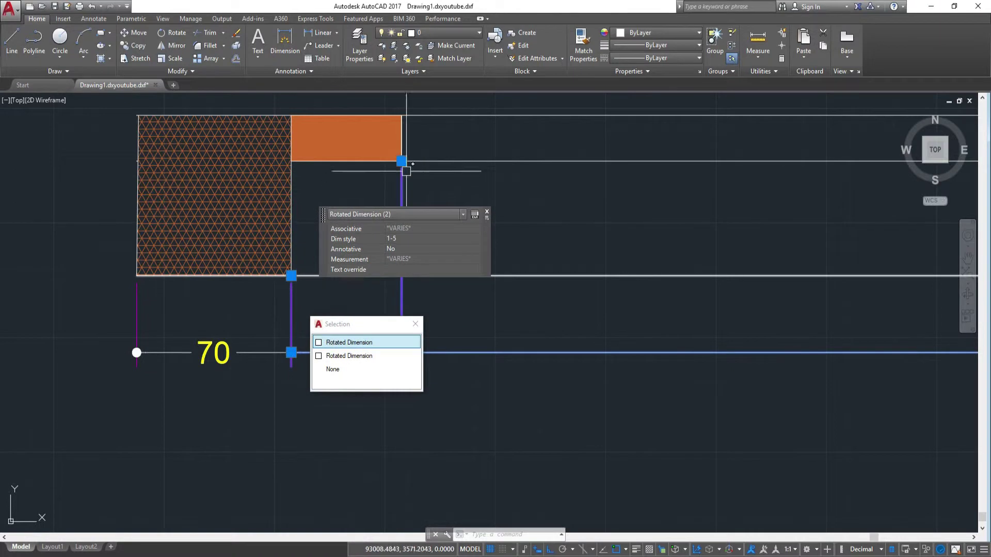
left_click(401, 161)
left_click(401, 281)
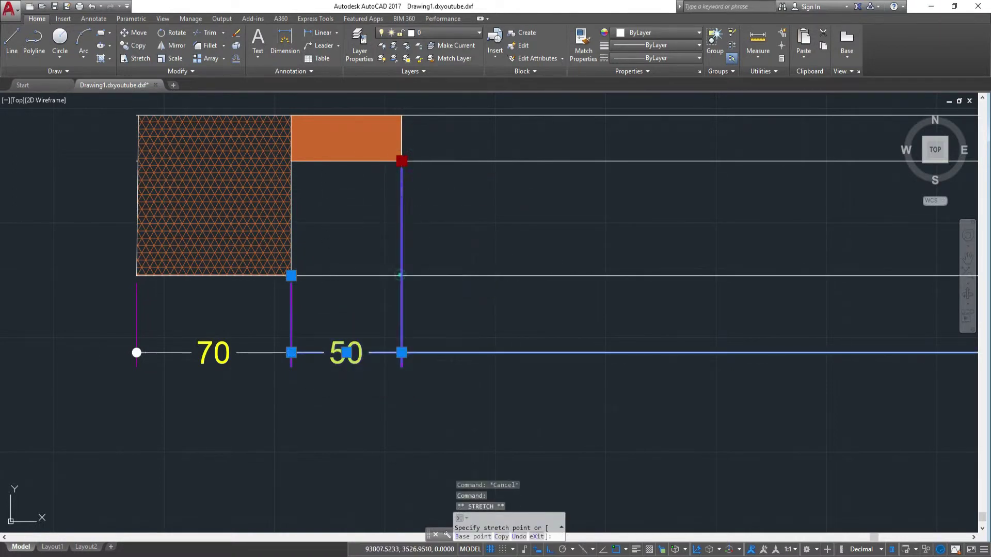
key("Escape")
Pan out to view the whole section with its 70, 50 and 2000 lower chain
scroll(469, 316, "down", 3)
middle_click_drag(484, 321, 426, 321)
scroll(463, 325, "down", 2)
middle_click_drag(635, 314, 502, 315)
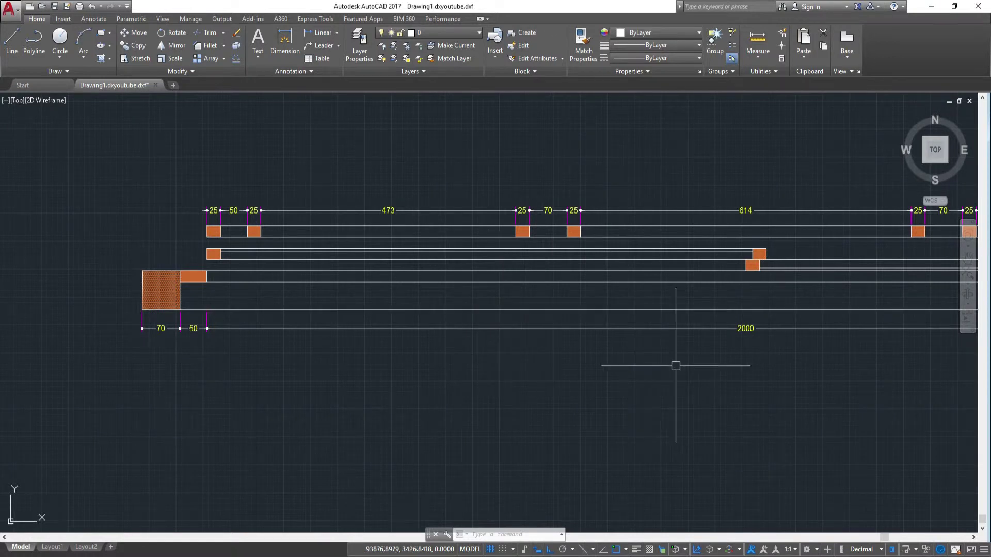
scroll(605, 396, "up", 2)
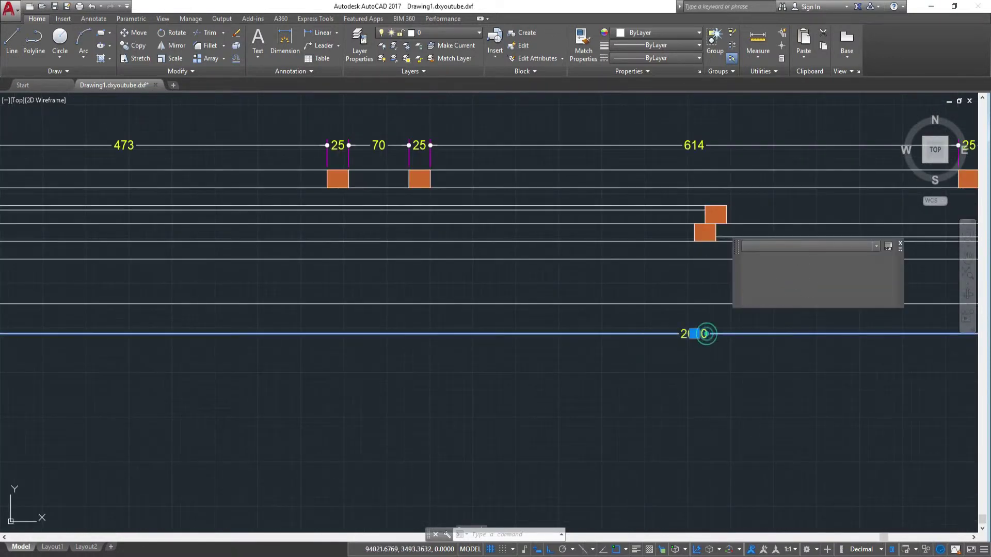
Add 'Opening' before the 2000 dimension under the section so it reads Opening2000
double_click(703, 334)
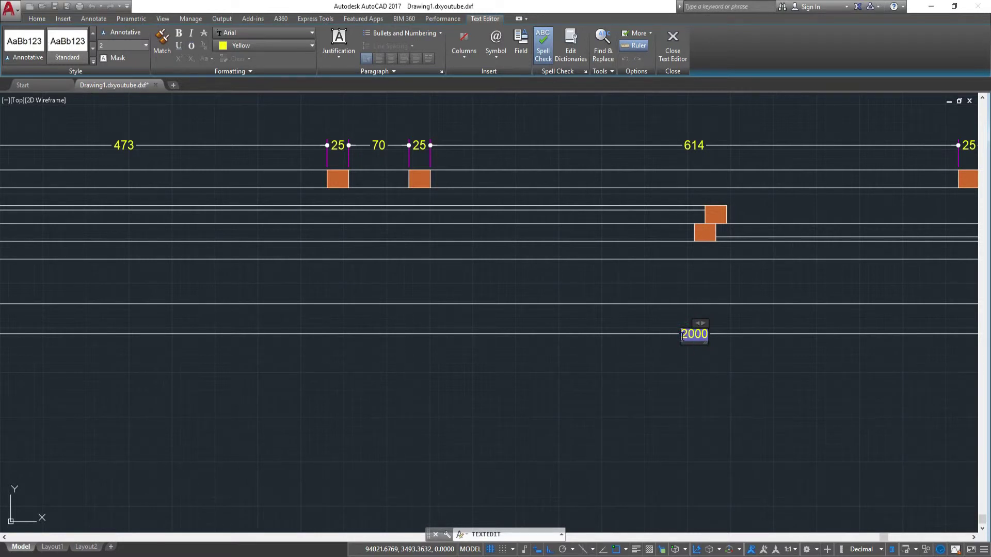
type("pe")
type("ning")
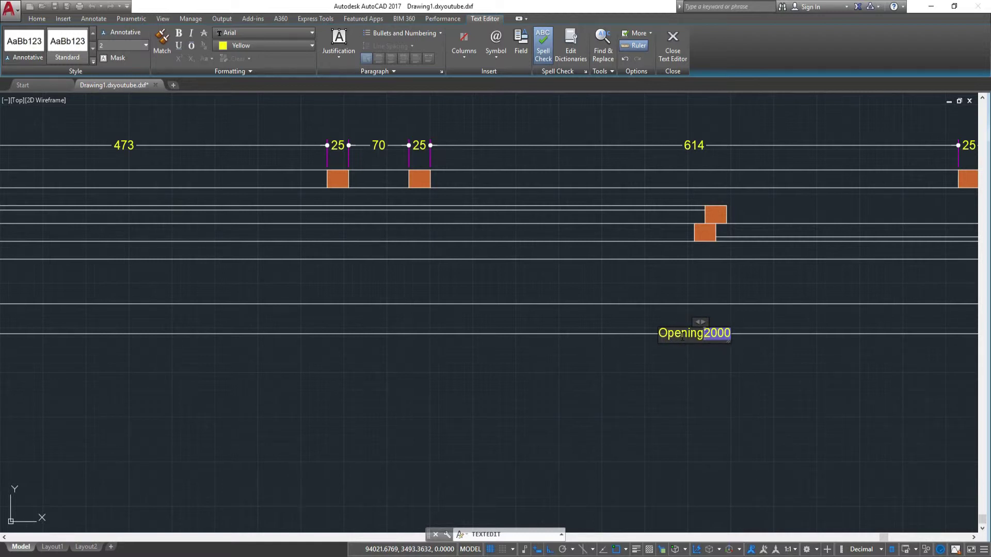
left_click(749, 322)
scroll(745, 316, "down", 4)
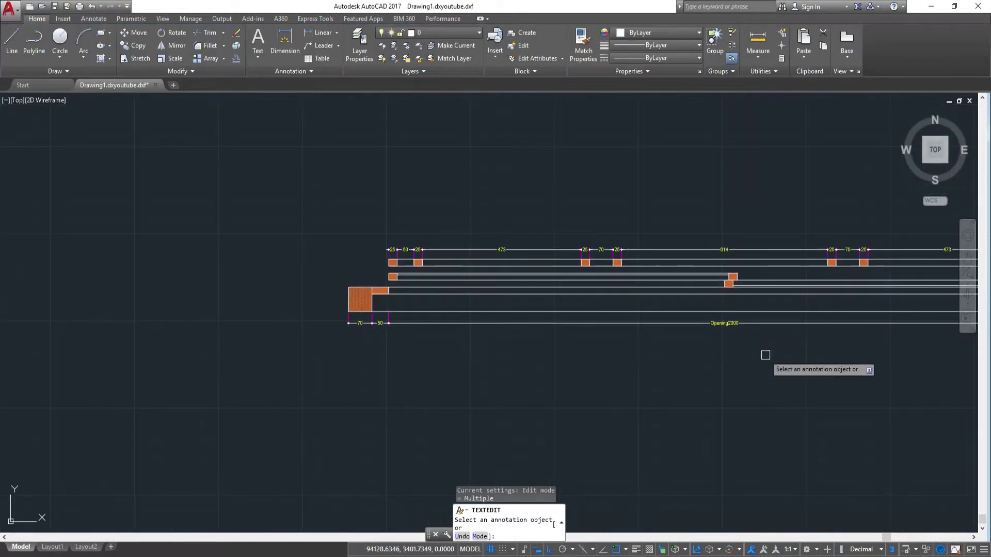
middle_click_drag(766, 355, 728, 358)
key("Escape")
scroll(717, 351, "up", 2)
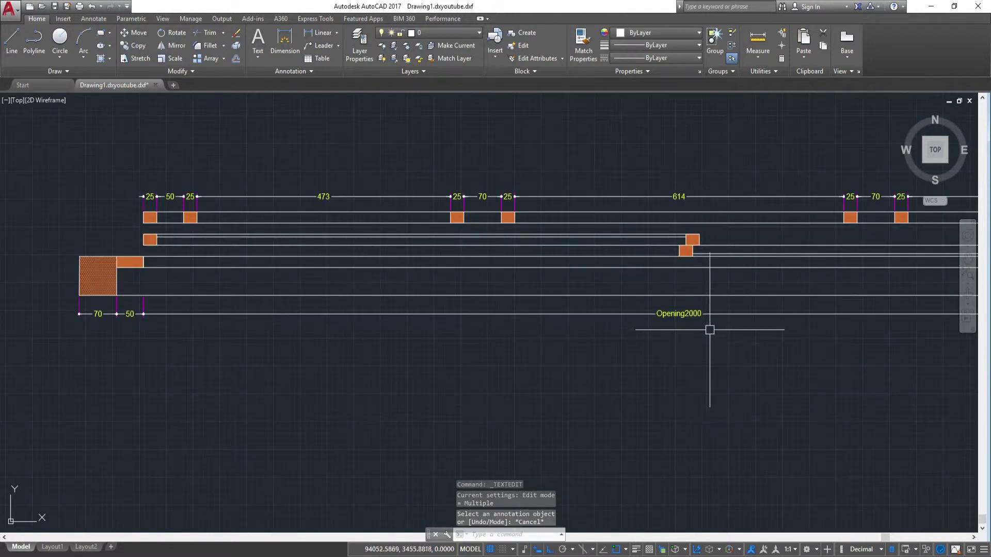
Copy the Window Front View title to a spot below the section drawing
scroll(694, 330, "down", 2)
scroll(689, 327, "down", 5)
scroll(786, 343, "up", 3)
left_click(787, 339)
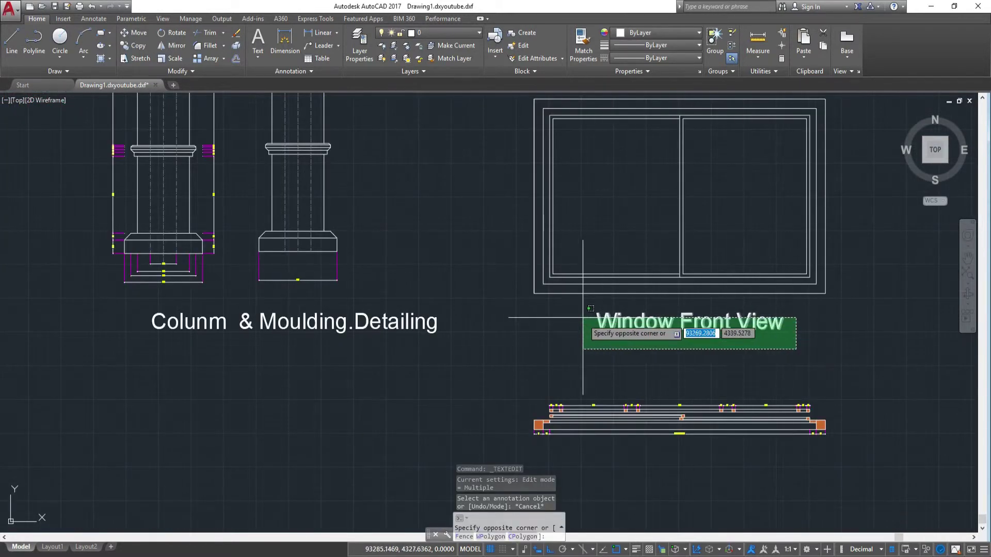
left_click(583, 309)
left_click(614, 339)
key("Return")
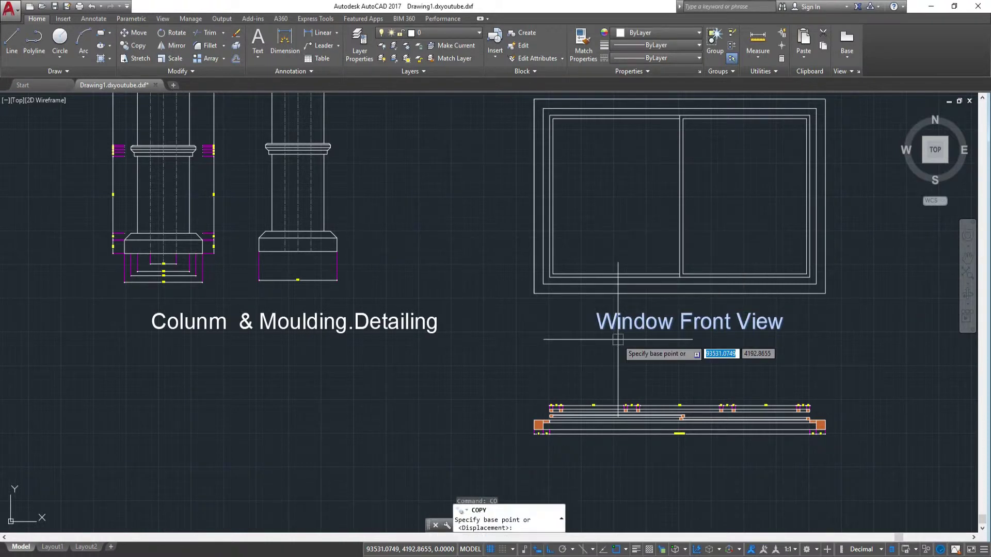
left_click(678, 330)
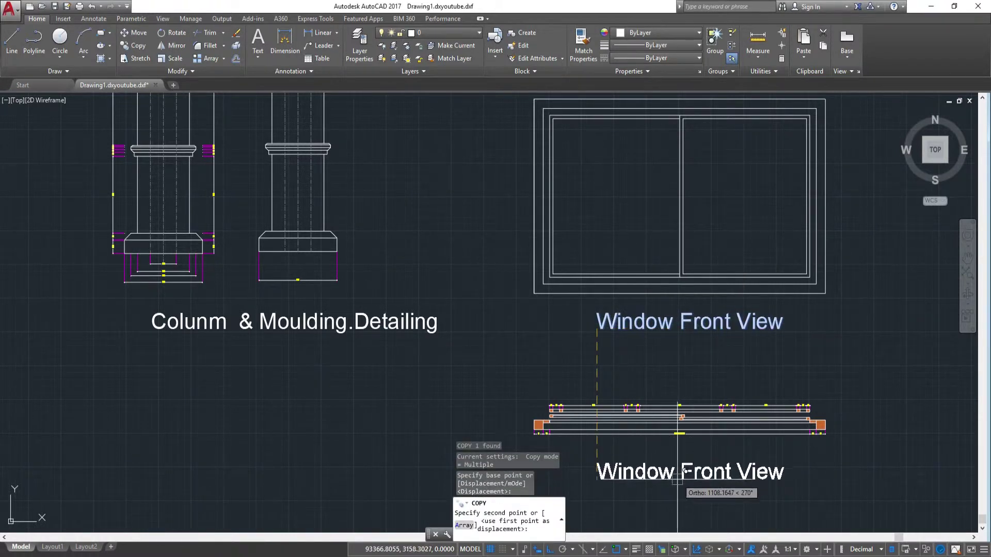
left_click(679, 461)
scroll(679, 461, "up", 4)
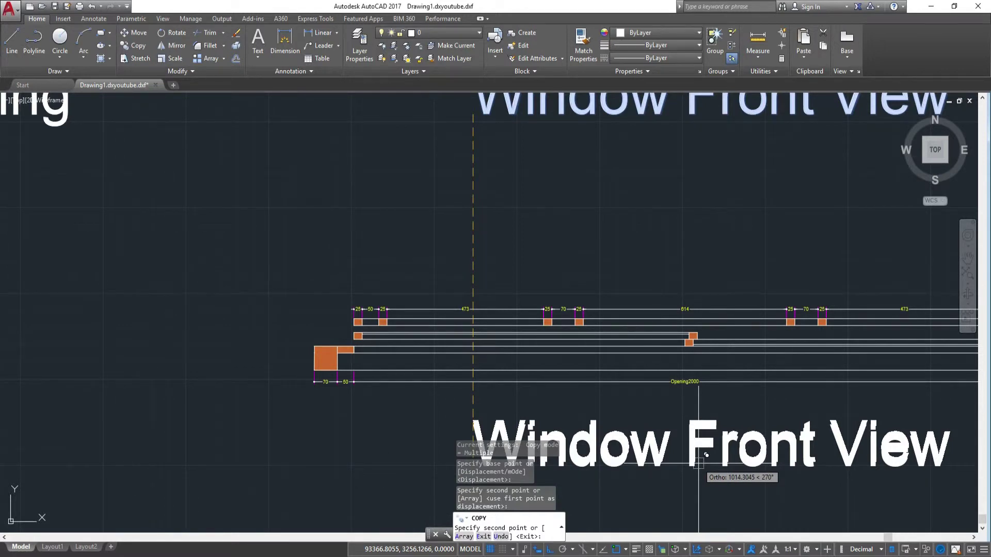
key("Escape")
middle_click_drag(763, 480, 668, 446)
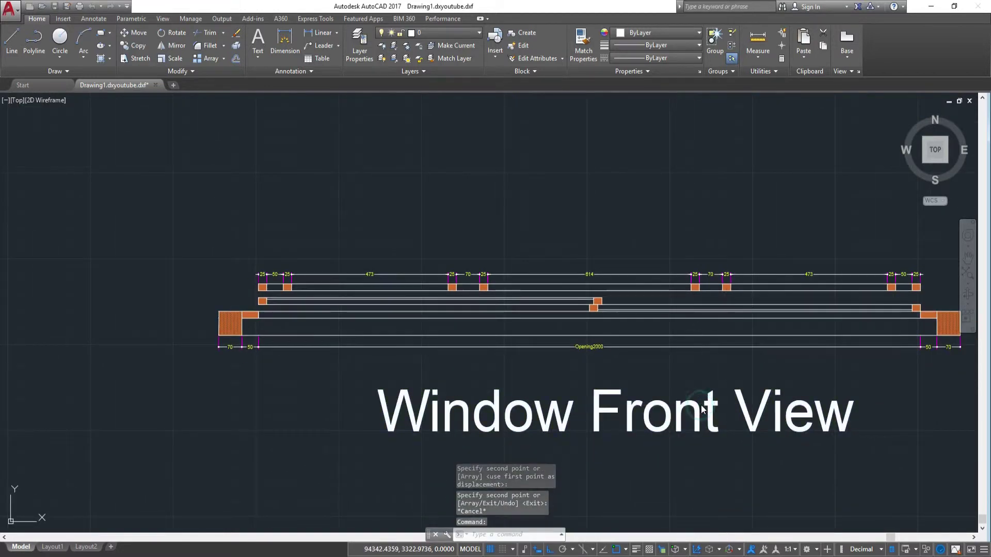
Replace 'Front View' with 'Section View' in the copied title, then select it
double_click(705, 413)
left_click_drag(575, 412, 865, 411)
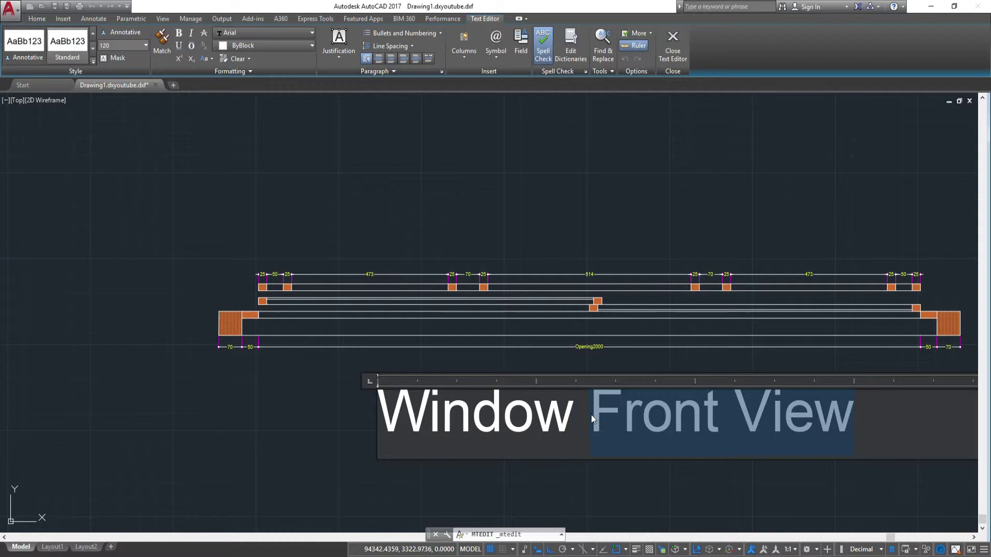
key("Delete")
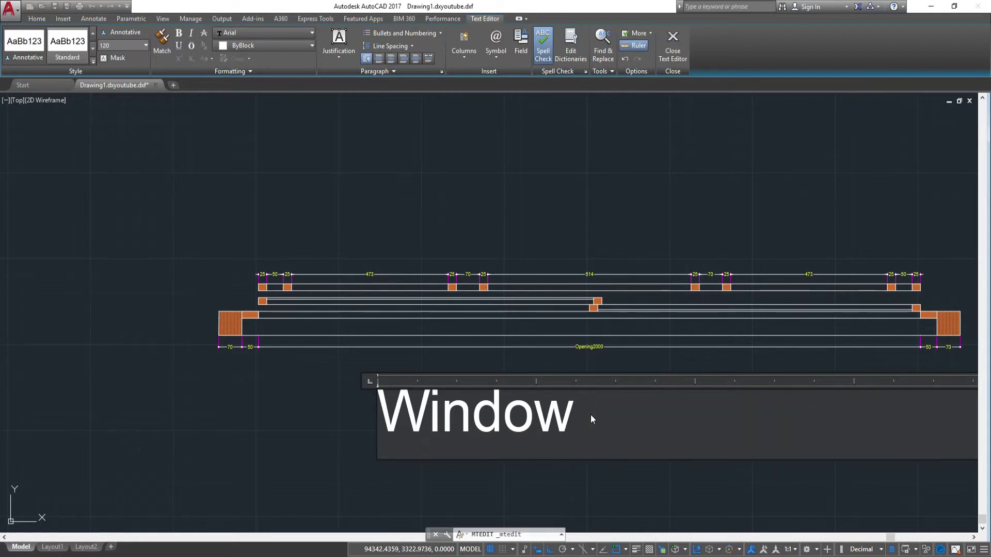
type("s")
key("BackSpace")
type("Se")
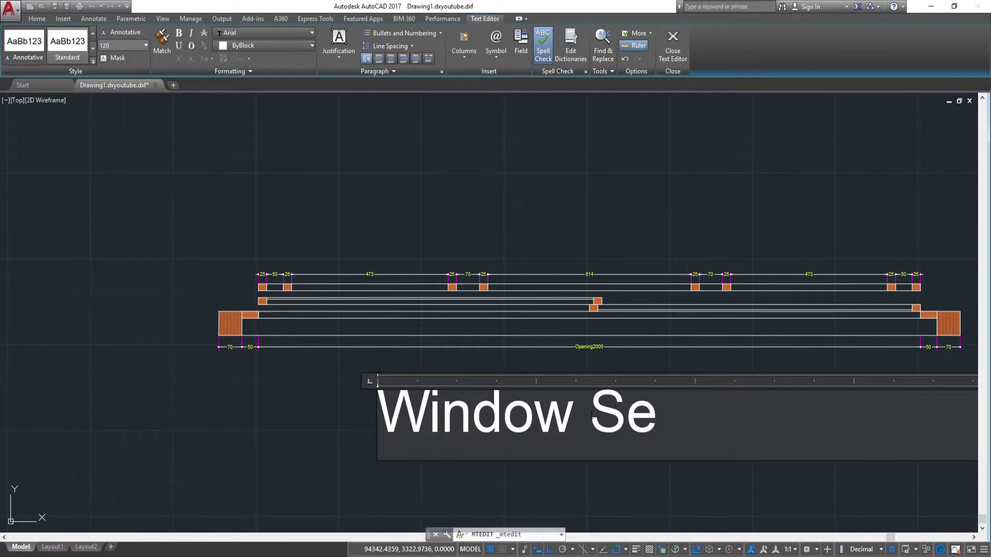
type("ction")
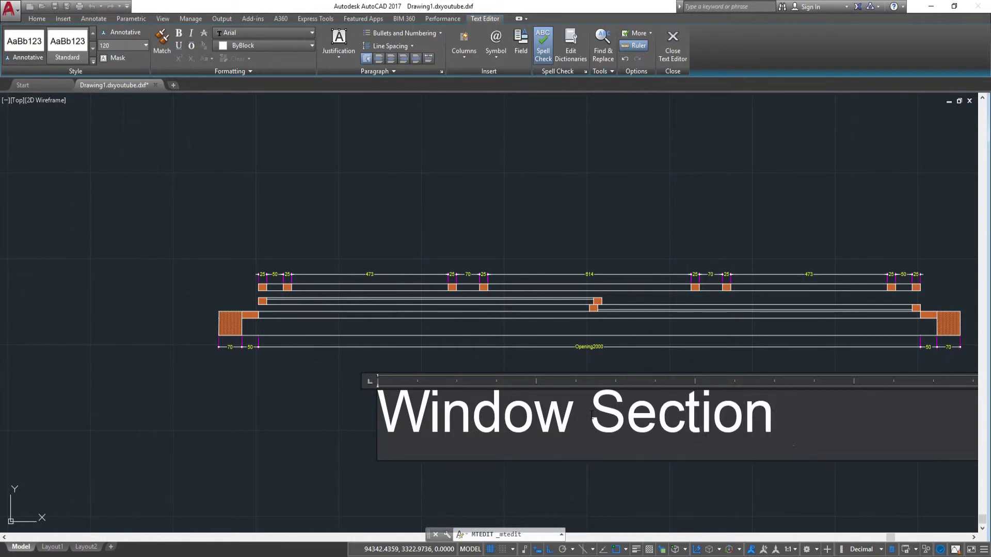
type(" Vi")
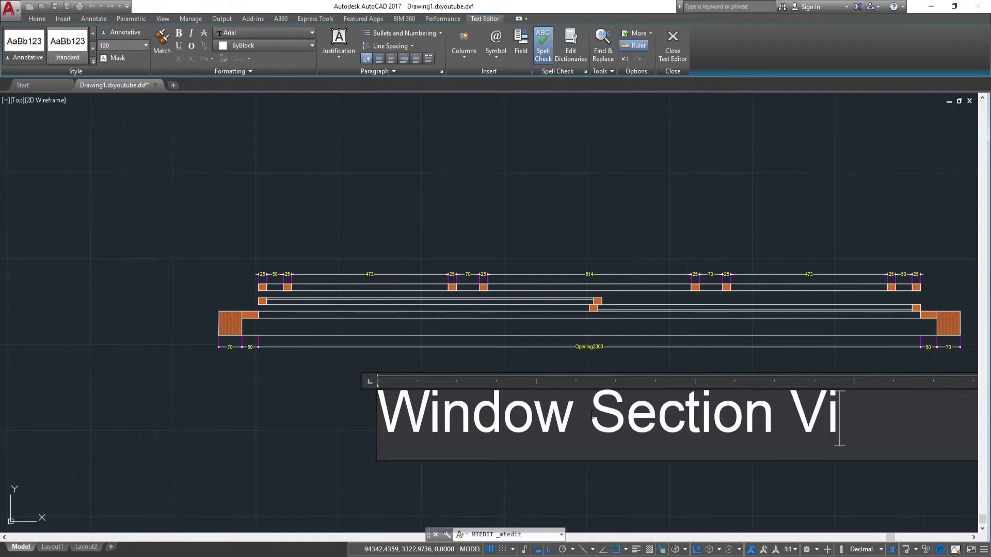
type("e")
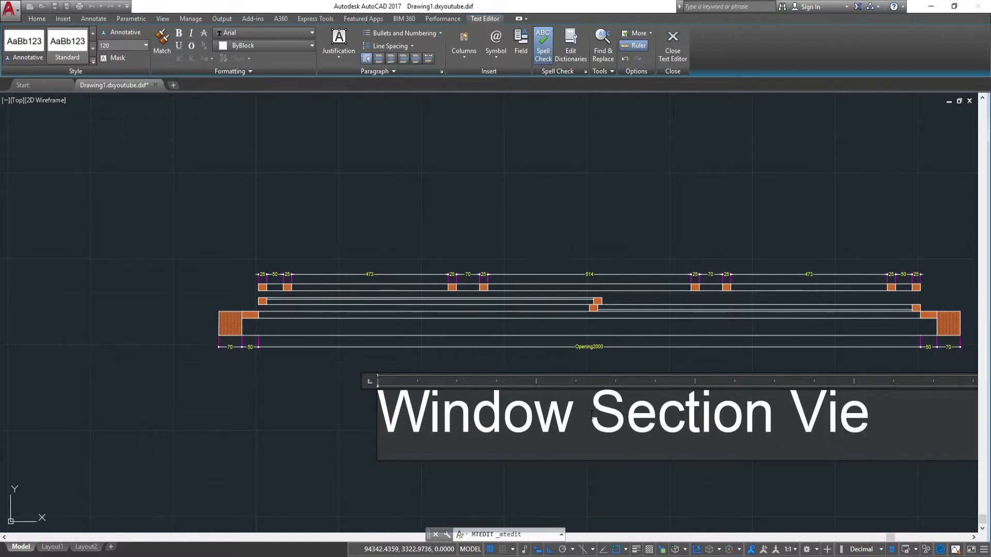
type("w")
left_click(635, 471)
scroll(645, 490, "down", 3)
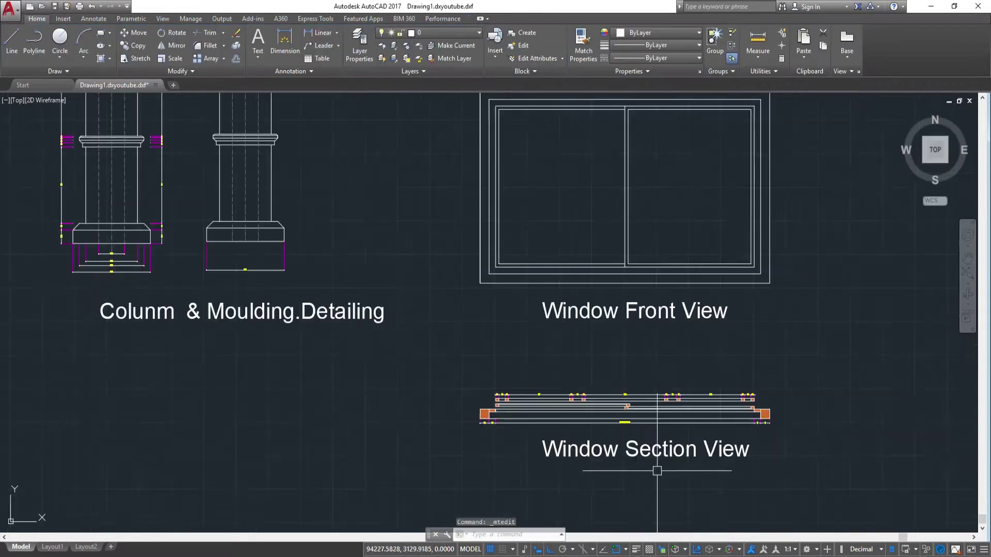
left_click(771, 474)
left_click(555, 440)
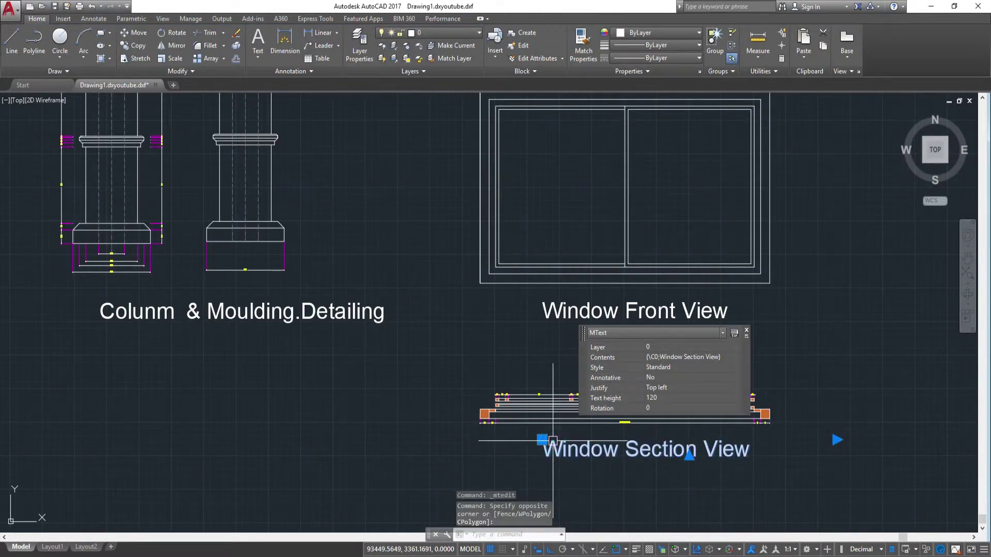
type("SC")
Scale the Window Section View title by a factor of 1/2
left_click(595, 467)
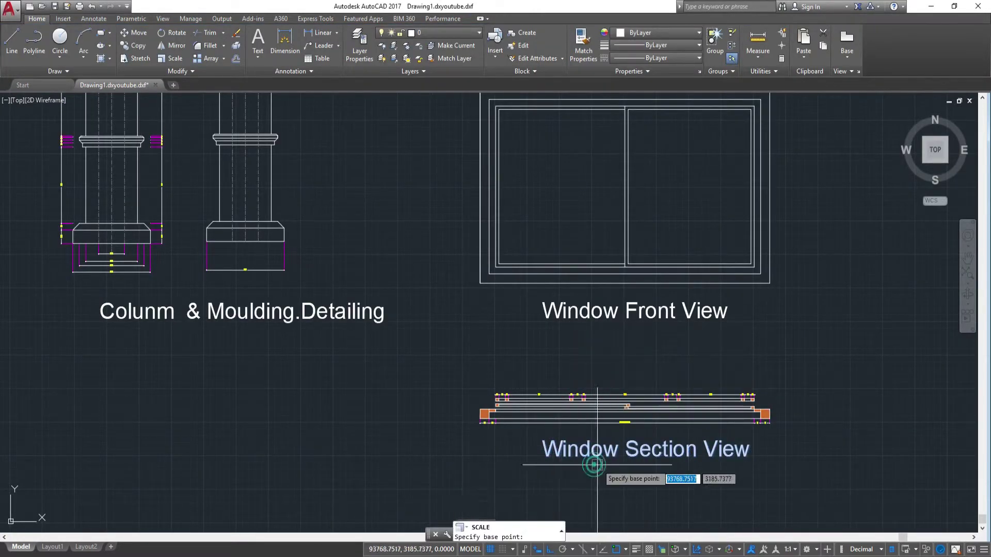
left_click(625, 452)
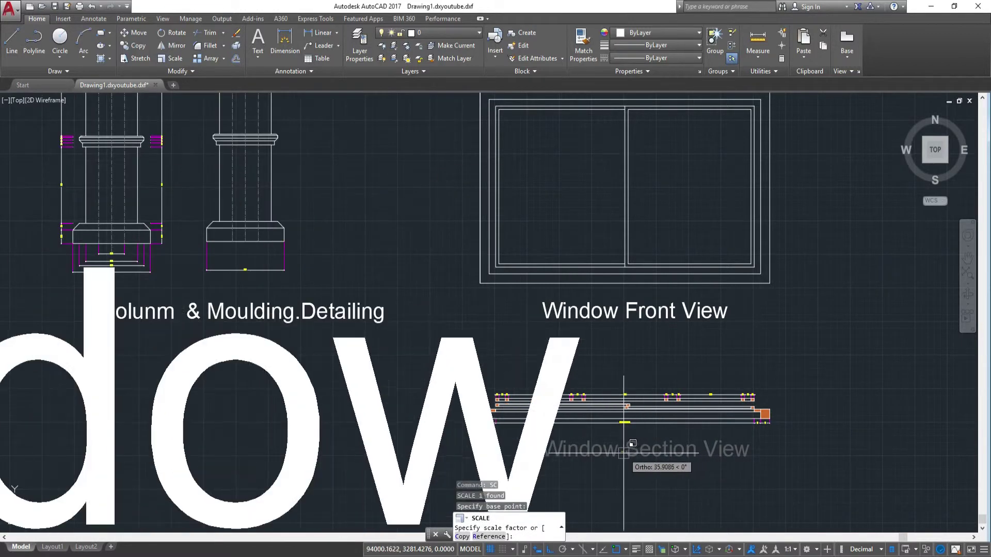
type("1/2")
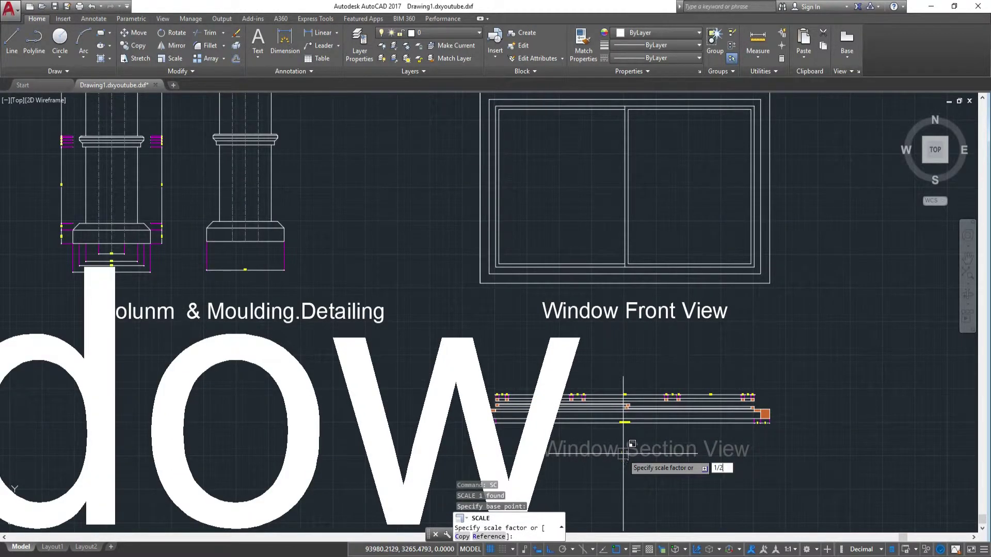
key("Return")
scroll(659, 458, "up", 2)
Move the Window Section View title to sit just below the section drawing
left_click(762, 479)
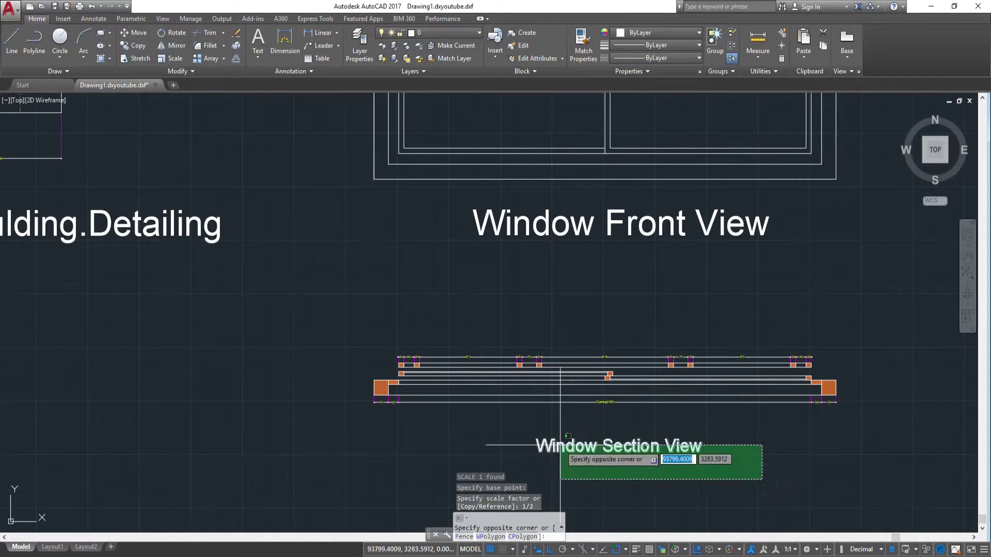
left_click(560, 445)
key("Return")
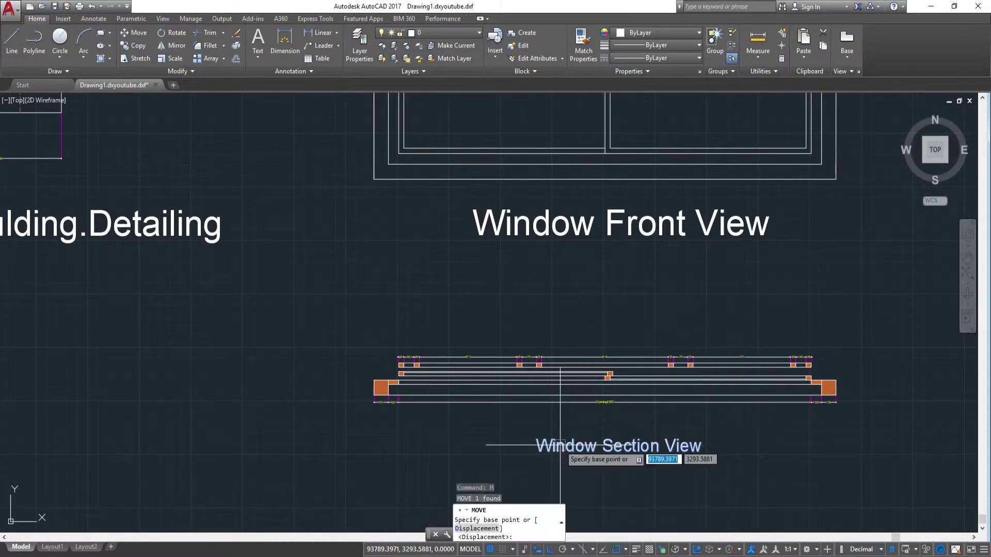
left_click(537, 452)
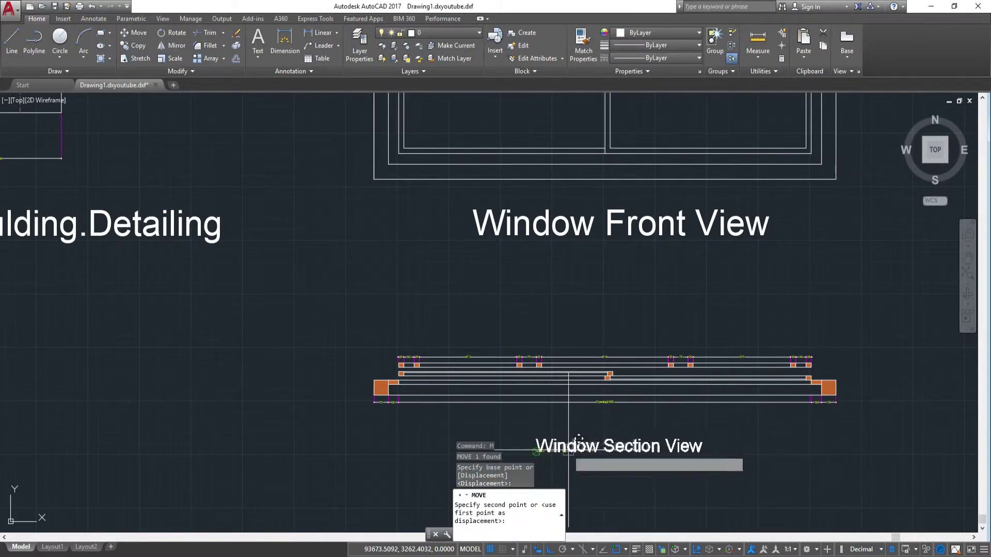
left_click(535, 438)
scroll(600, 450, "up", 2)
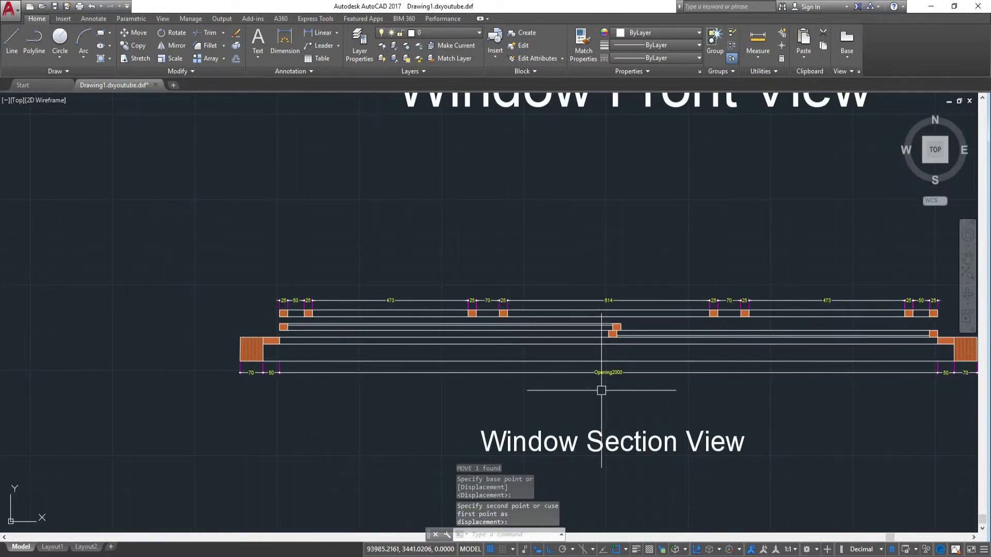
type("DLI")
Dimension the section's overall width as 2240 below the section strip
key("Return")
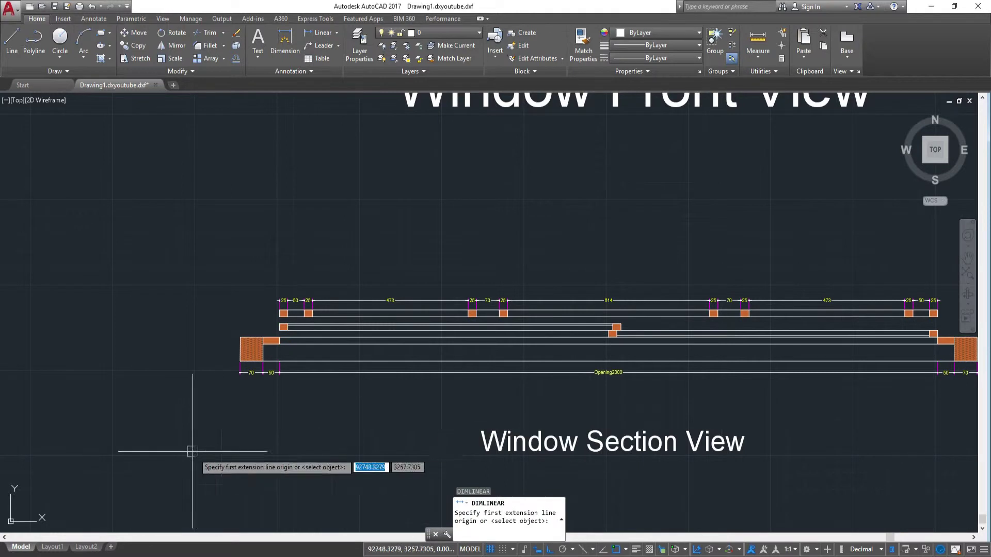
scroll(244, 333, "up", 4)
left_click(282, 272)
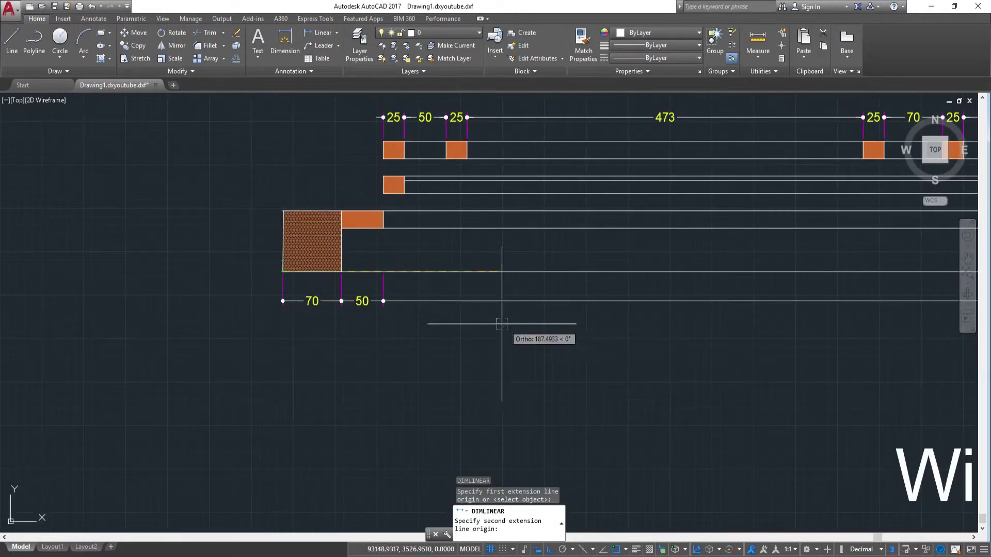
scroll(538, 333, "down", 4)
scroll(664, 283, "up", 3)
scroll(674, 277, "up", 2)
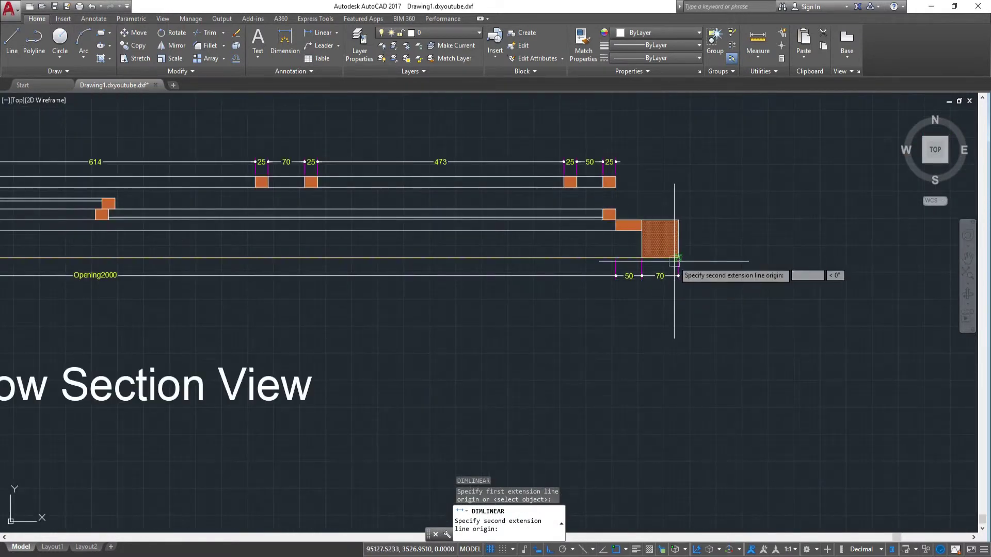
left_click(678, 258)
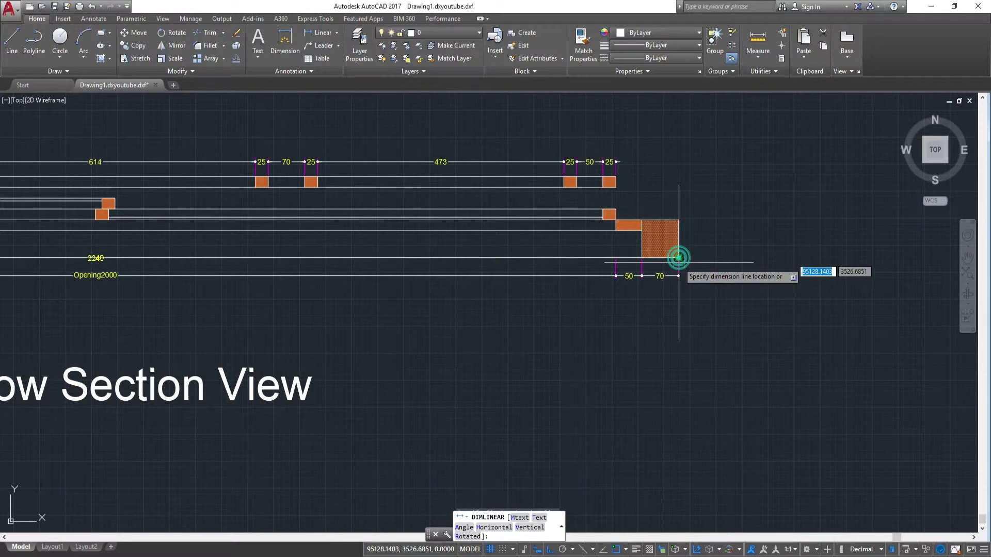
left_click(675, 306)
scroll(516, 325, "down", 3)
scroll(404, 321, "up", 3)
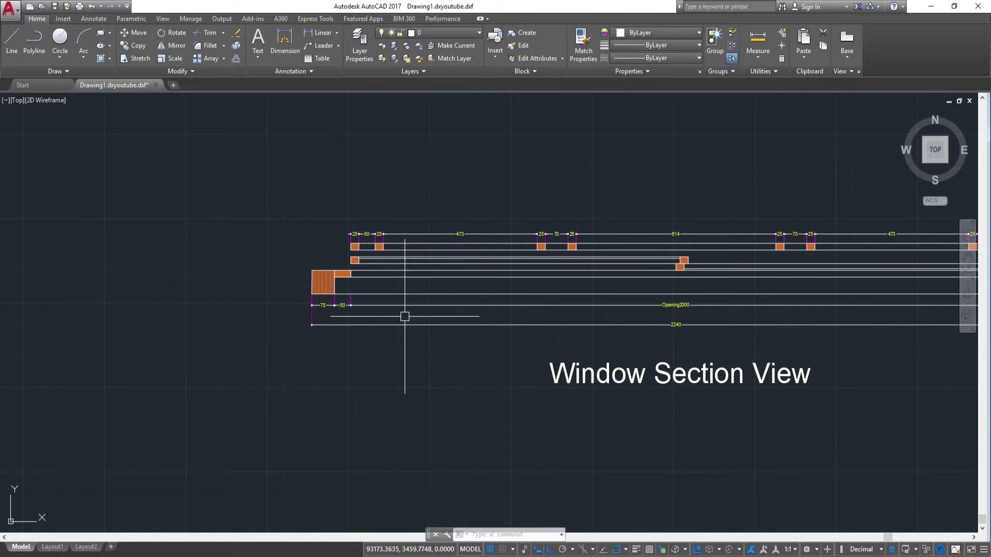
Add a vertical 80 dimension at the section's left end using dl
type("dl")
key("Return")
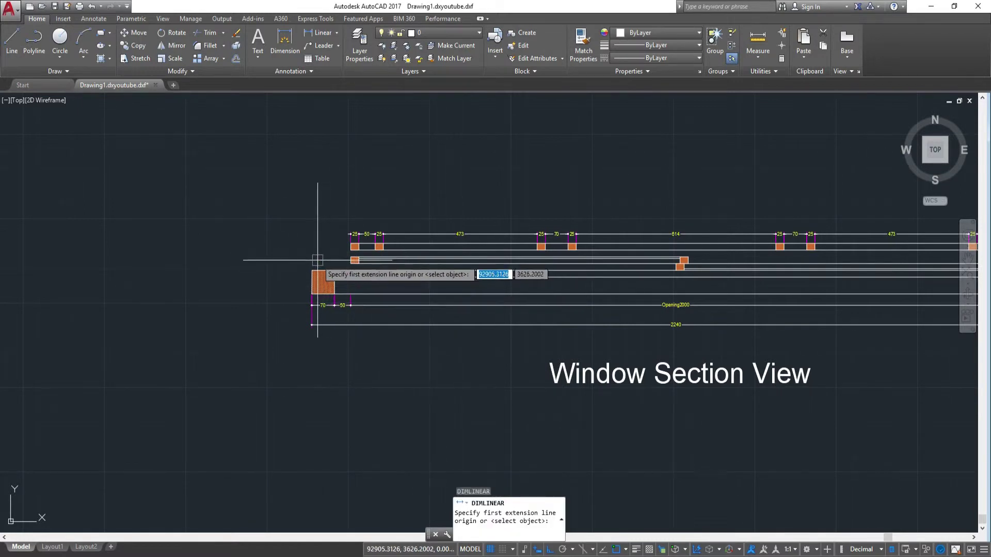
middle_click_drag(318, 261, 338, 338)
scroll(330, 346, "up", 1)
scroll(310, 354, "up", 2)
scroll(305, 354, "up", 2)
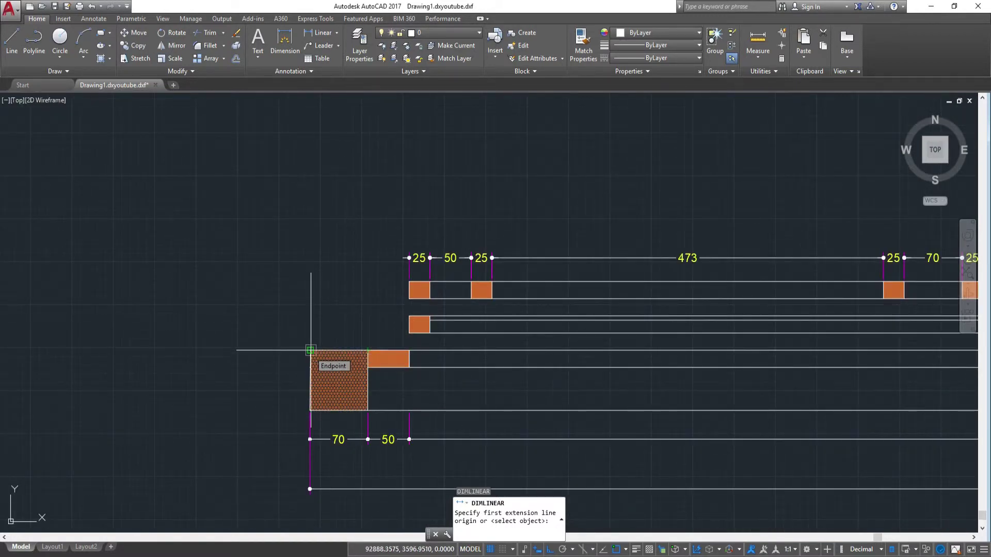
left_click(310, 350)
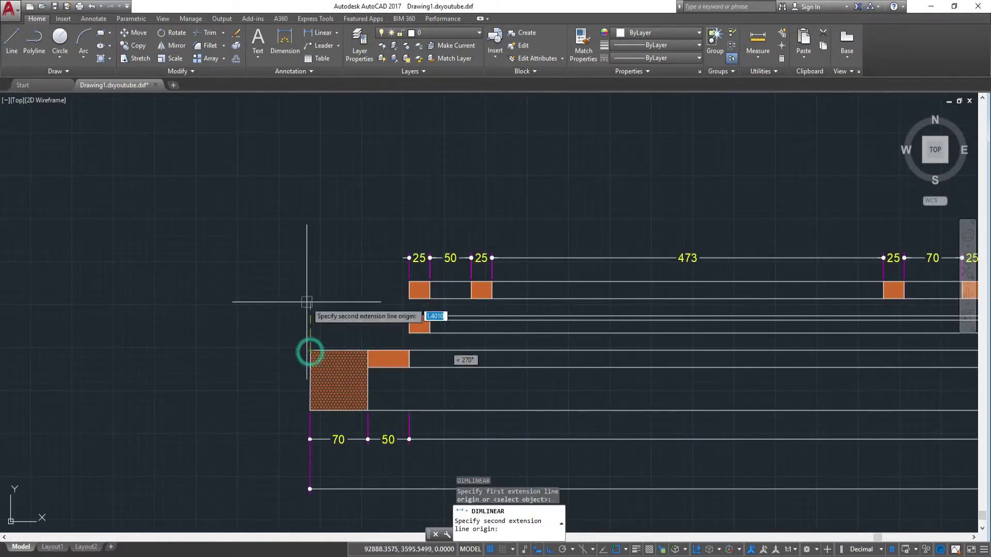
left_click(409, 281)
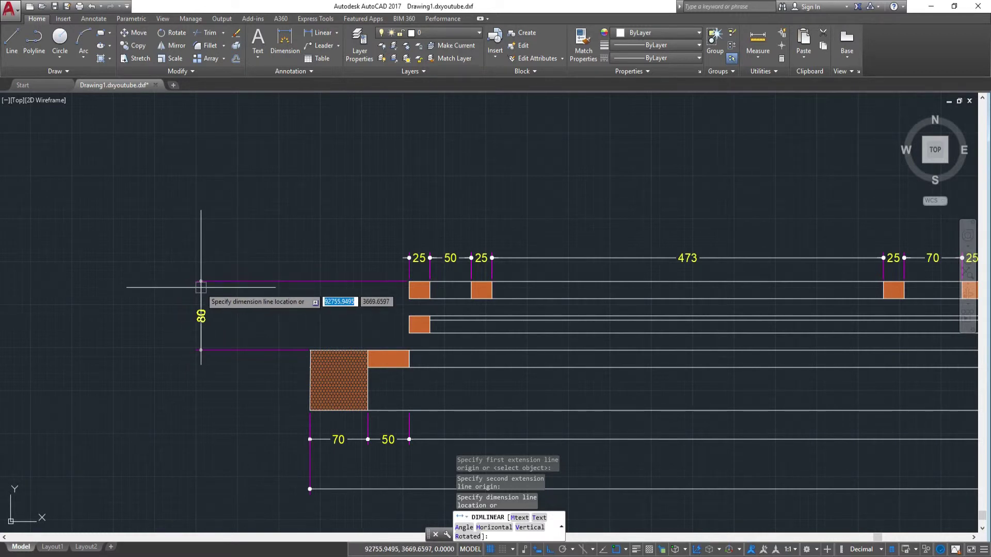
left_click(201, 283)
Shorten the 80 dimension's upper extension line to the hatched block's corner
left_click(315, 283)
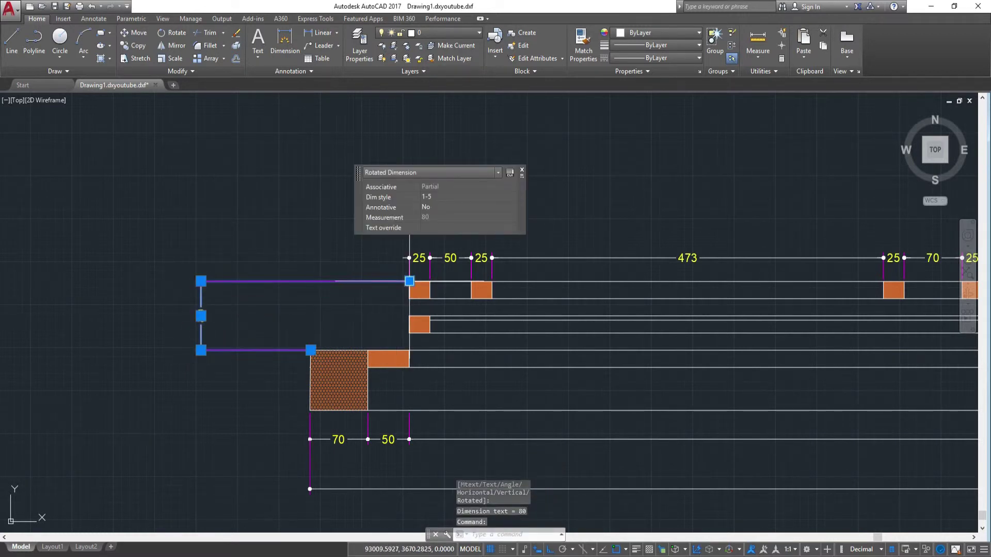
left_click(409, 281)
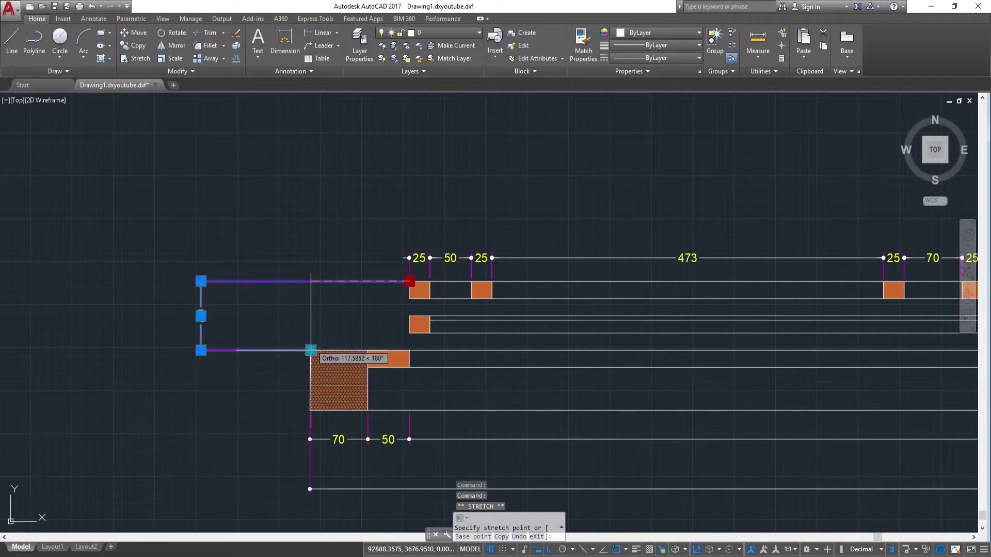
left_click(310, 282)
key("Escape")
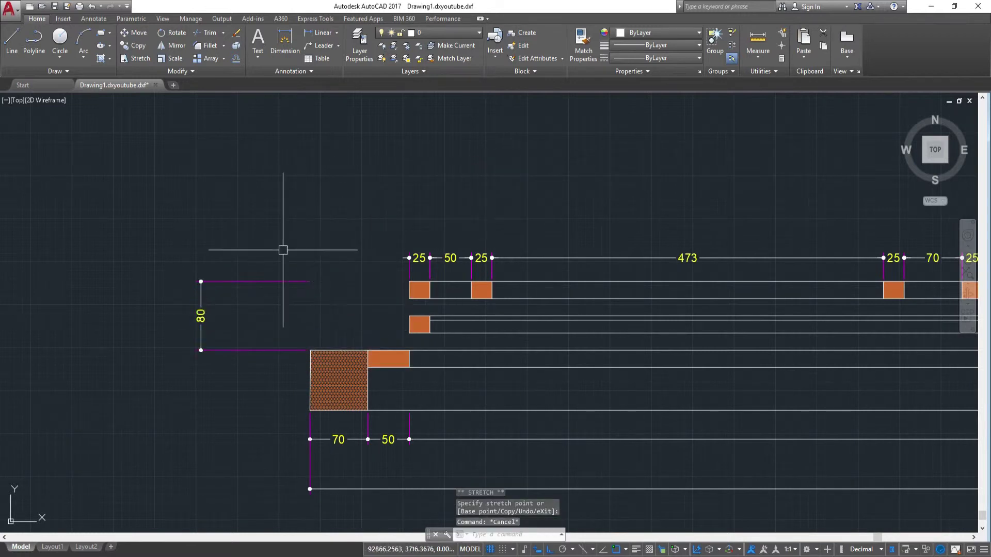
scroll(383, 258, "down", 2)
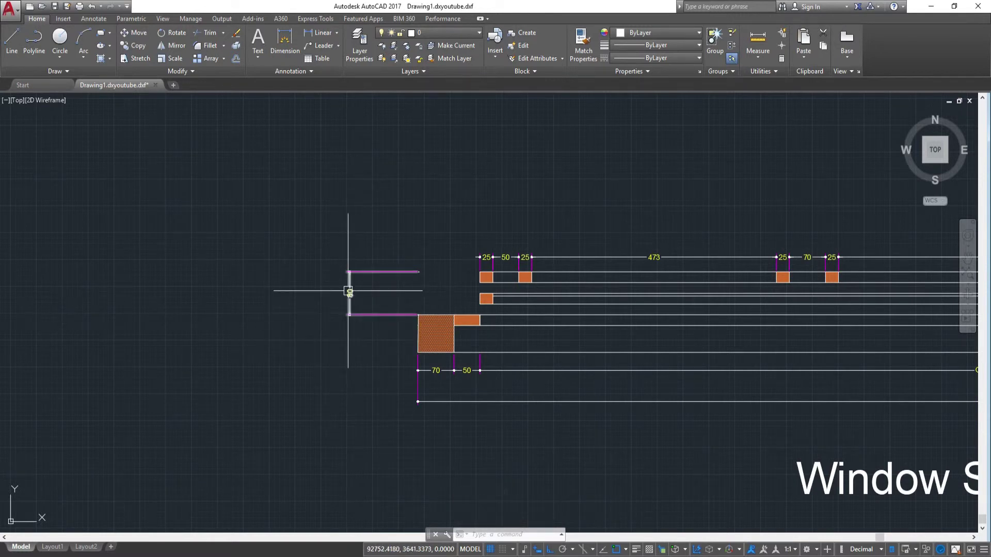
scroll(347, 289, "up", 8)
Add the prefix 'wall Thickness' to the vertical 80 dimension text
double_click(383, 289)
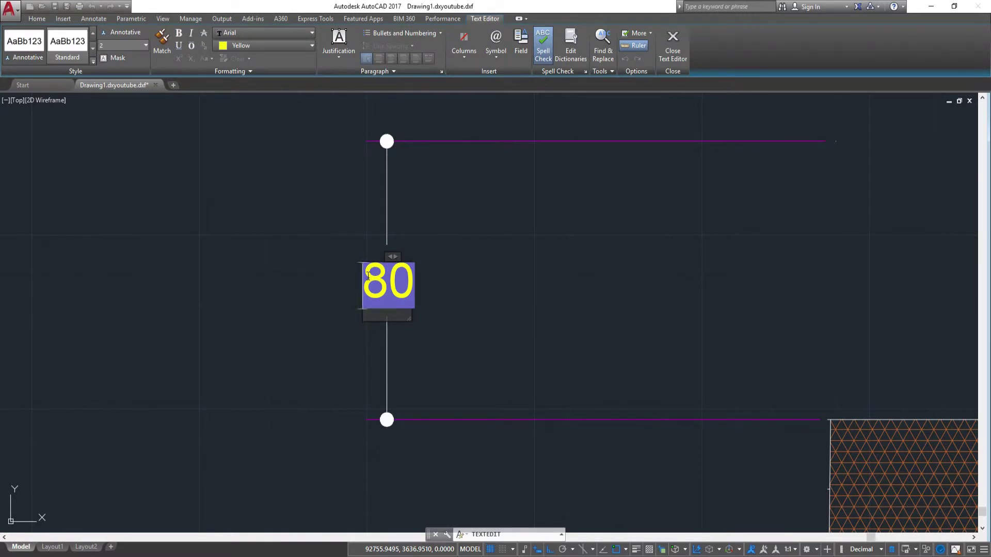
type("wall")
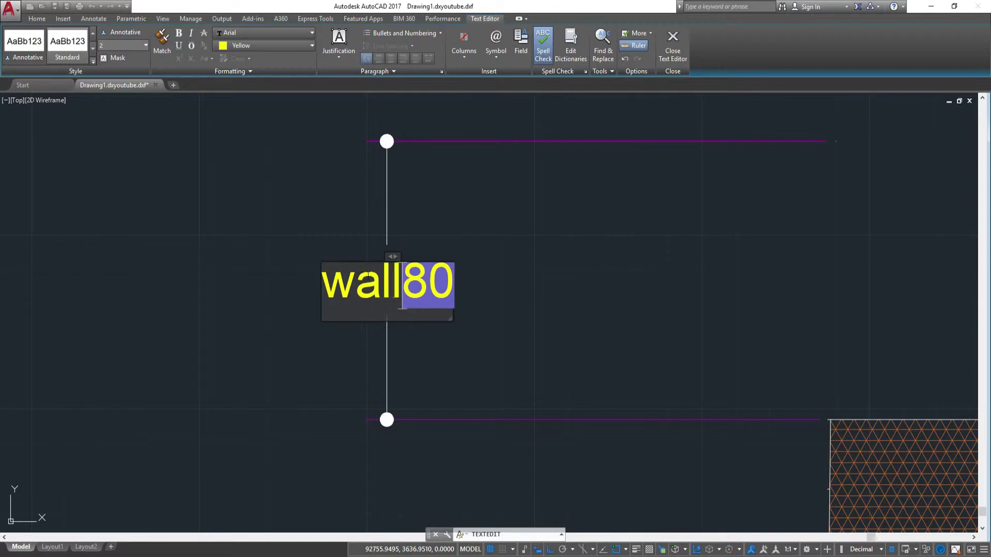
type(" t")
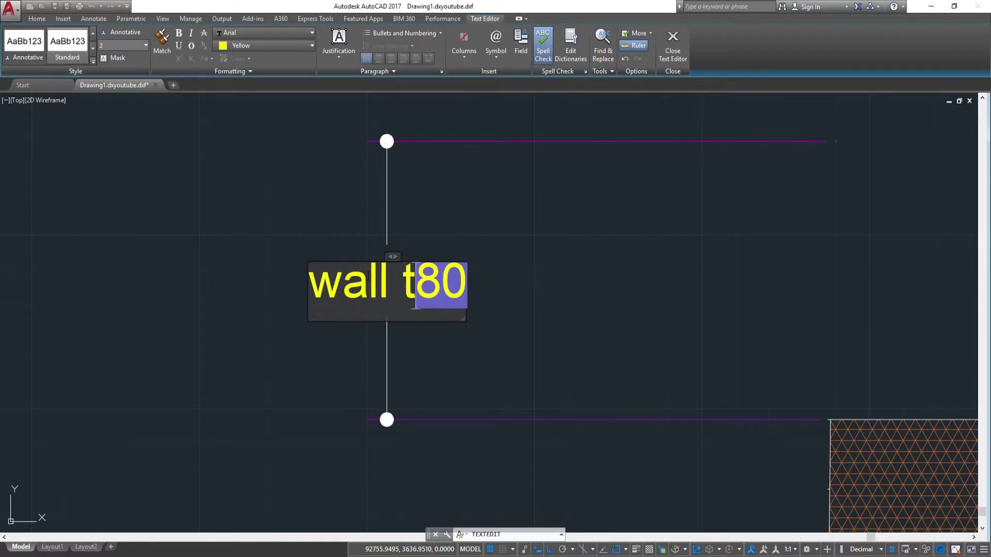
key("BackSpace")
type("T")
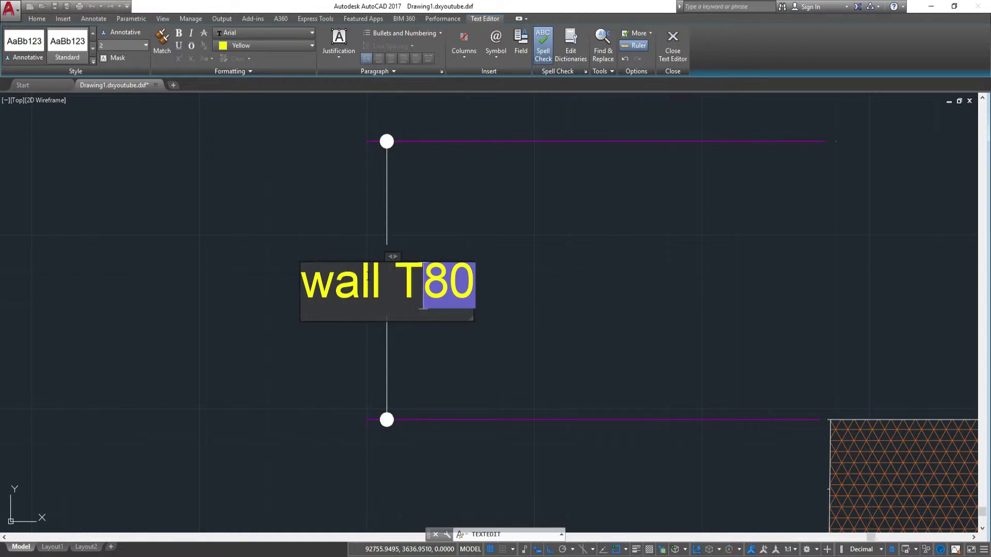
type("hi")
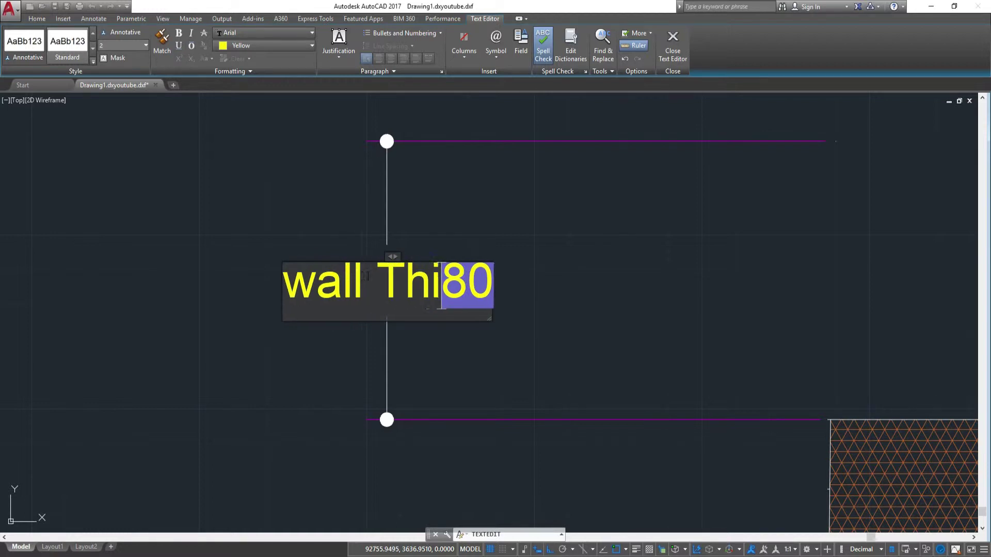
type("c")
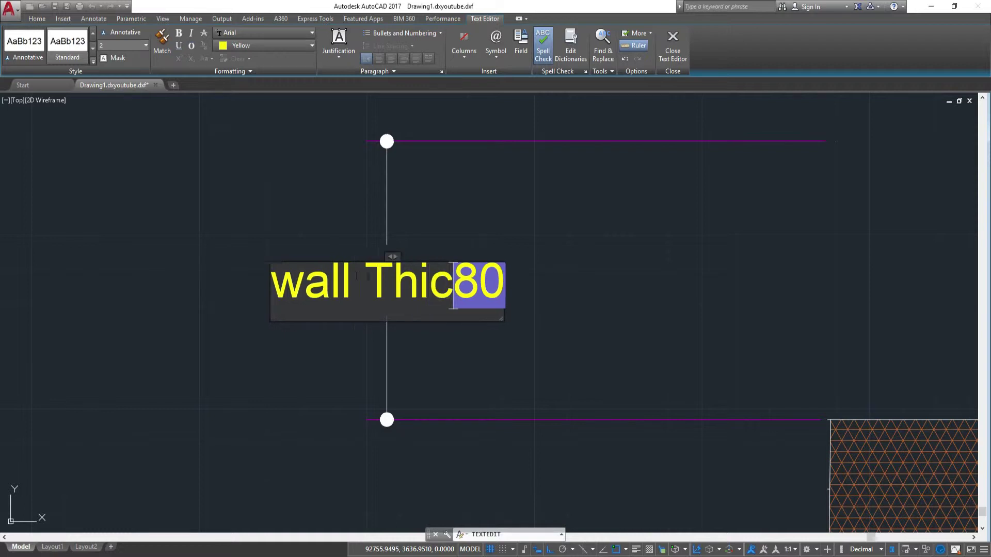
type("ke")
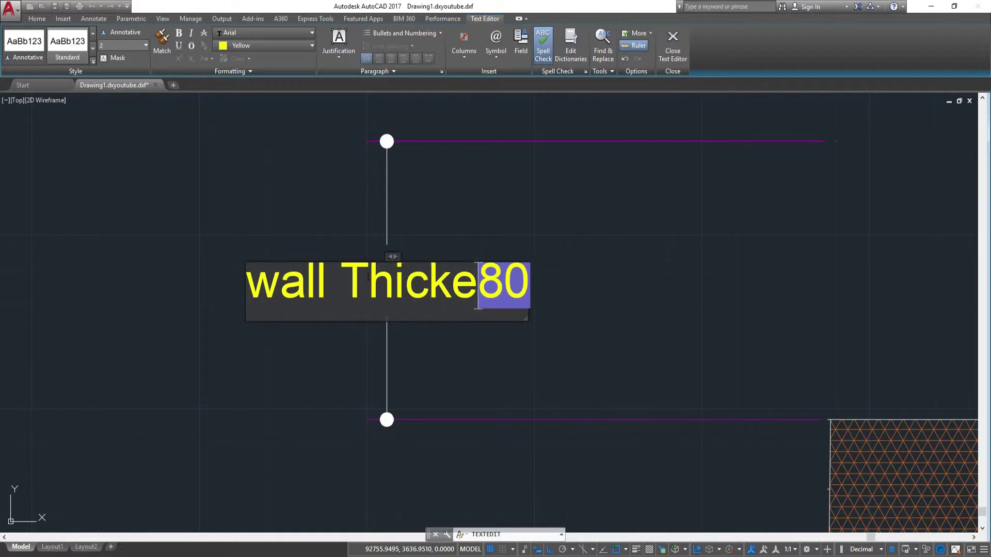
key("BackSpace")
type("ne")
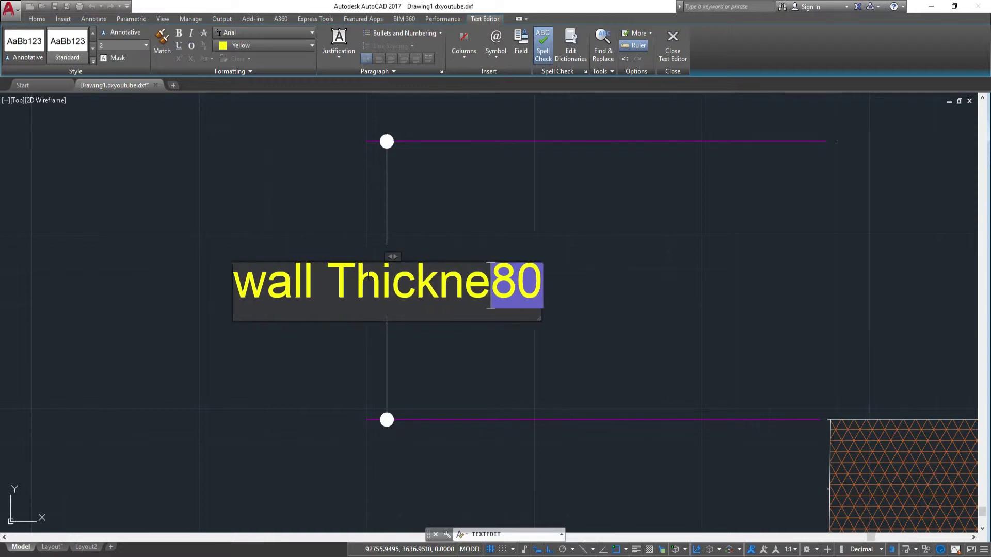
type("ss")
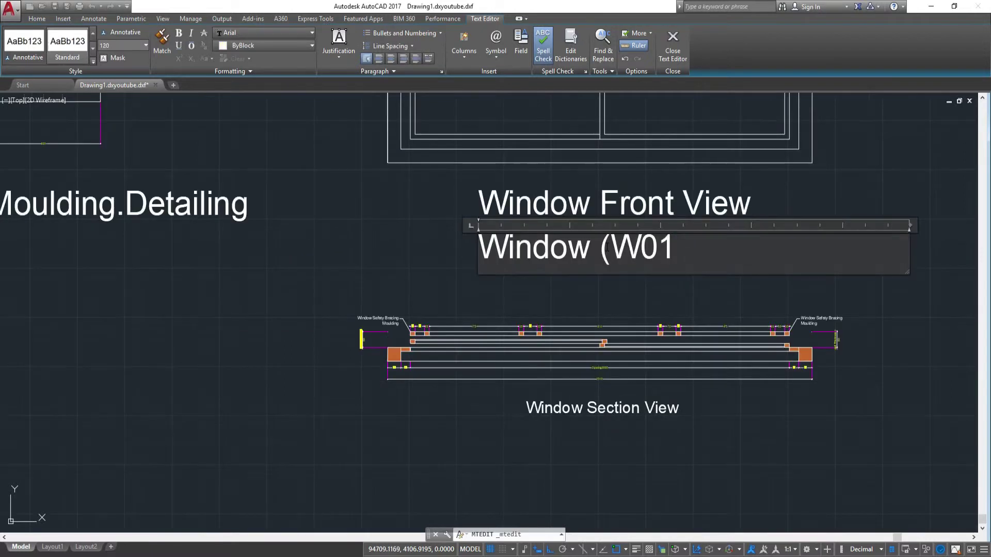
type("m")
Finish the Window (W01 .Detailing) title, cancel the move, and centre the front view
key("Return")
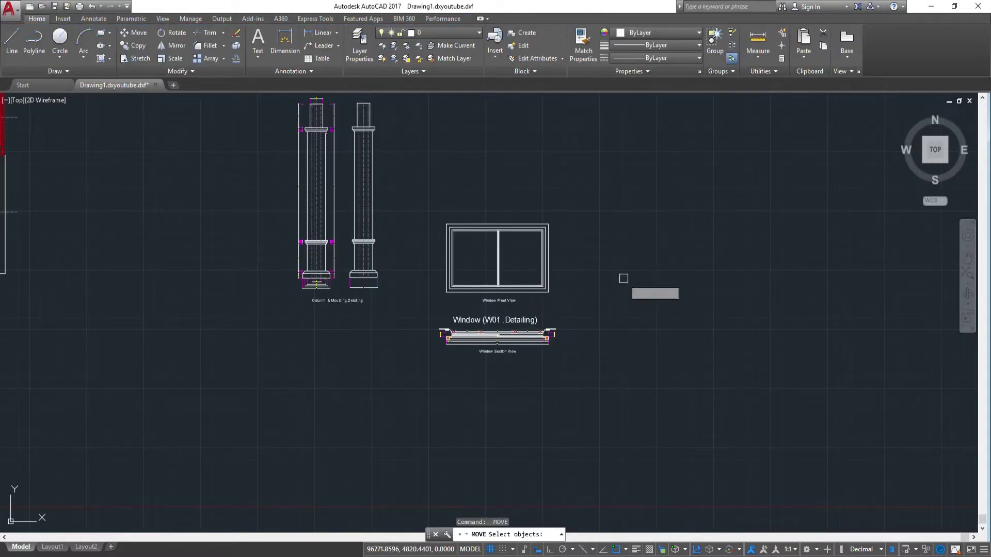
scroll(603, 337, "up", 4)
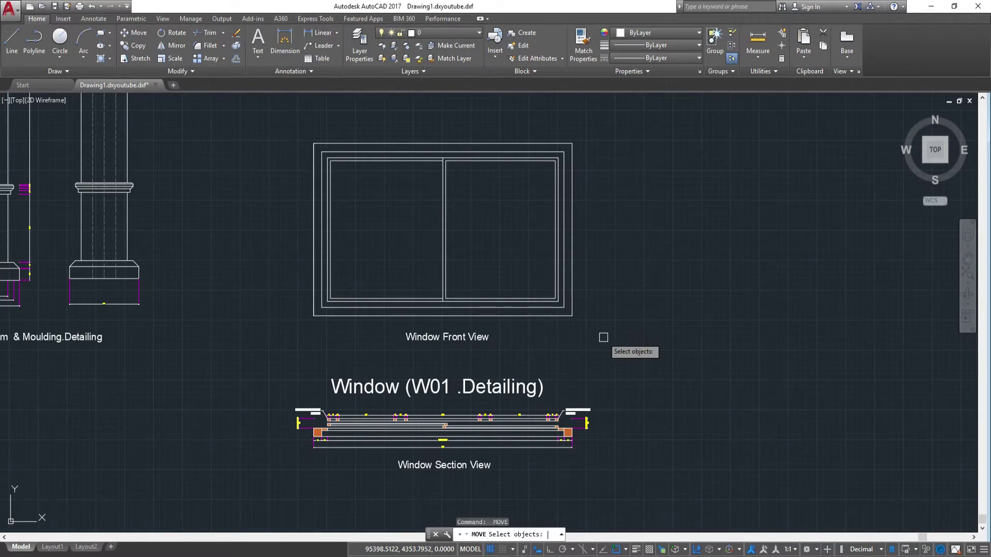
key("Escape")
scroll(568, 356, "up", 2)
scroll(542, 346, "down", 2)
middle_click_drag(439, 243, 471, 235)
type("dli")
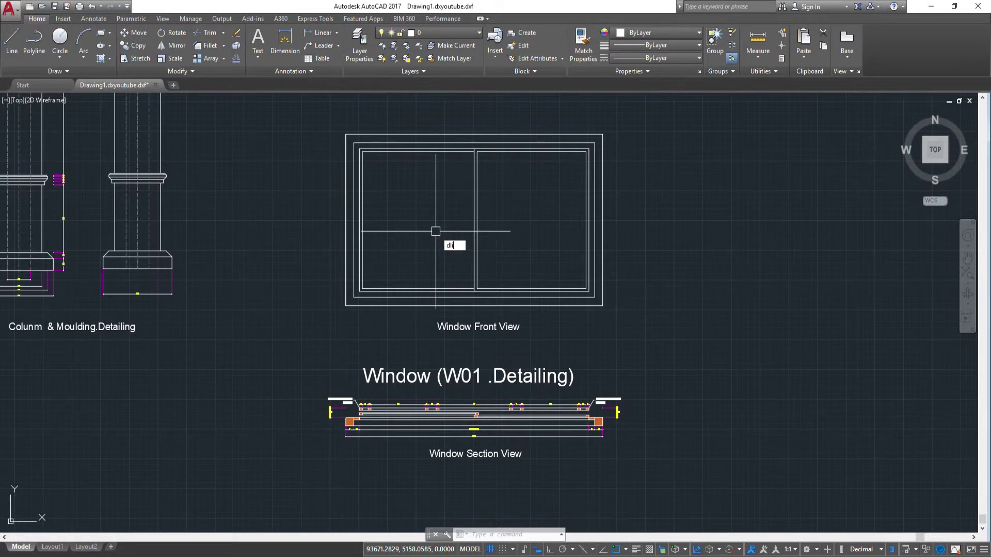
Dimension the outer and second frame widths above the front view as 2240 and 2100
key("Return")
scroll(402, 232, "up", 5)
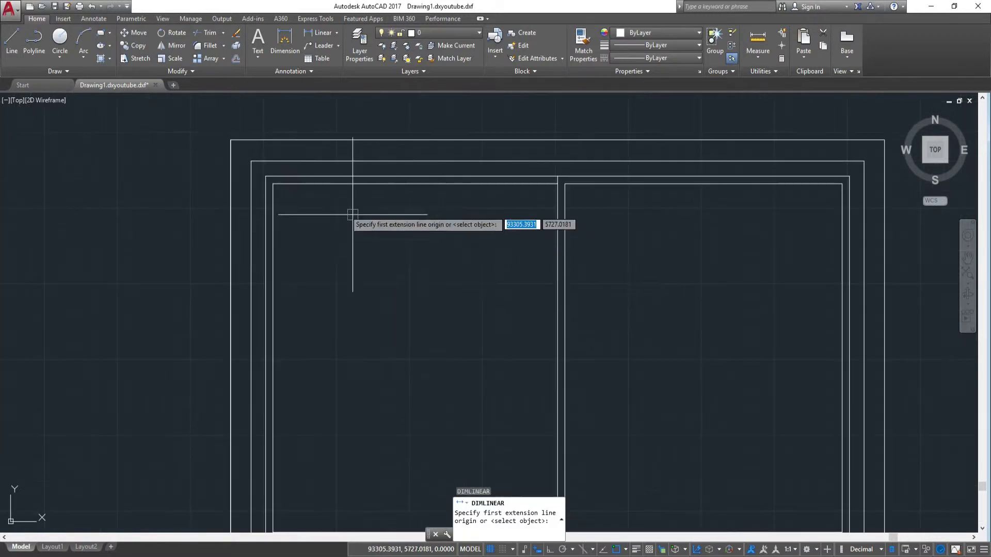
left_click(231, 140)
middle_click_drag(846, 140, 641, 164)
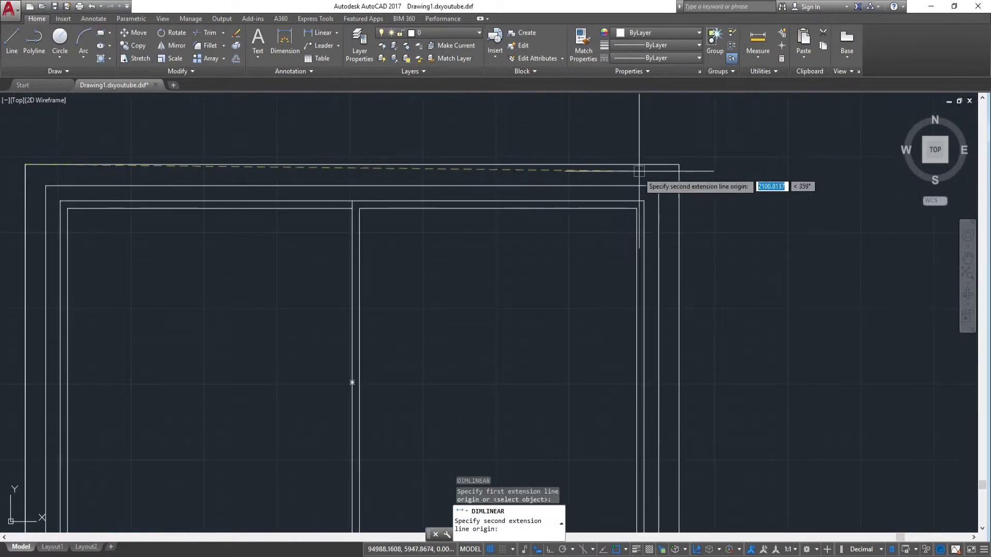
left_click(680, 165)
scroll(682, 121, "down", 2)
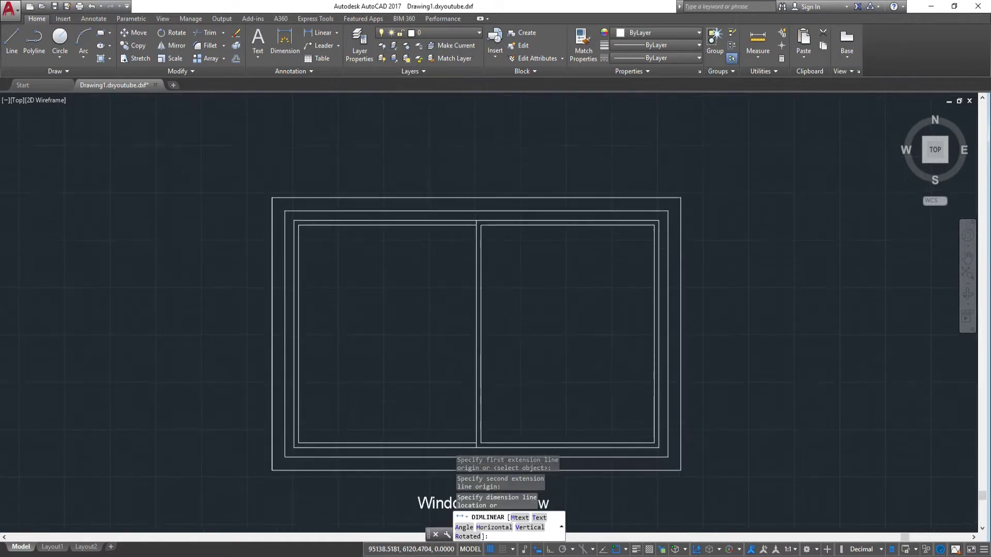
left_click(681, 117)
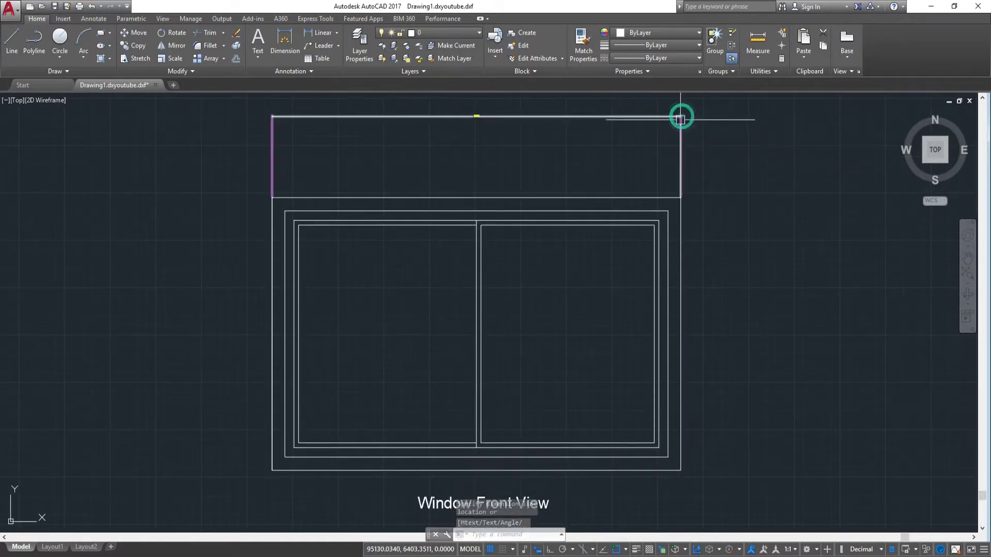
type("dli")
key("Return")
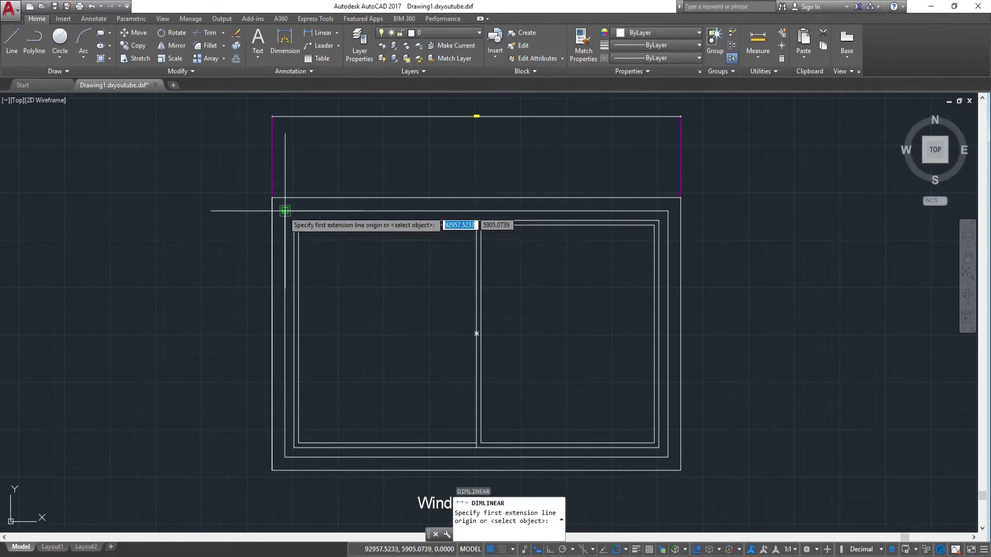
left_click(285, 212)
left_click(667, 212)
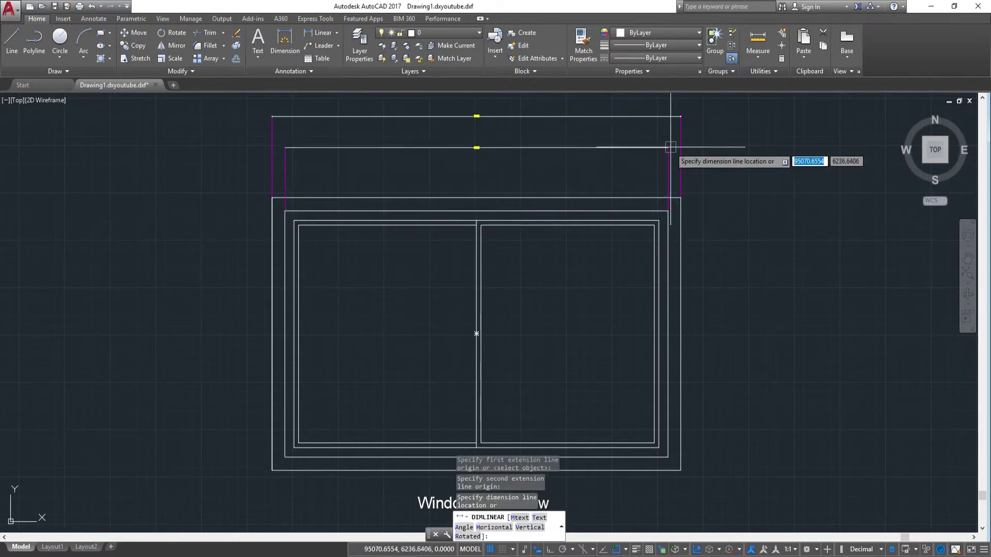
left_click(665, 132)
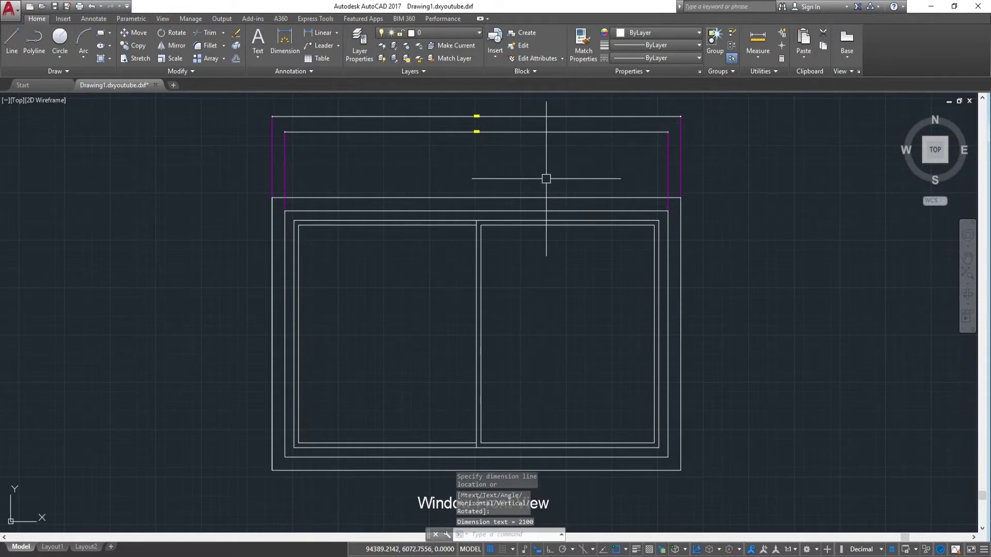
type("DLI")
Add the 2000 and 1950 width dimensions stacked above the window front view
key("Return")
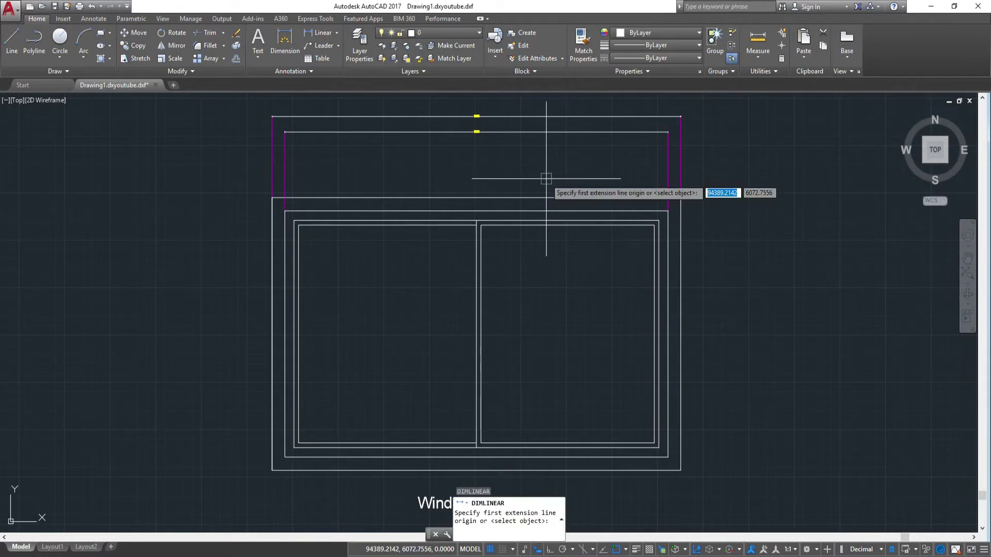
left_click(294, 222)
left_click(659, 220)
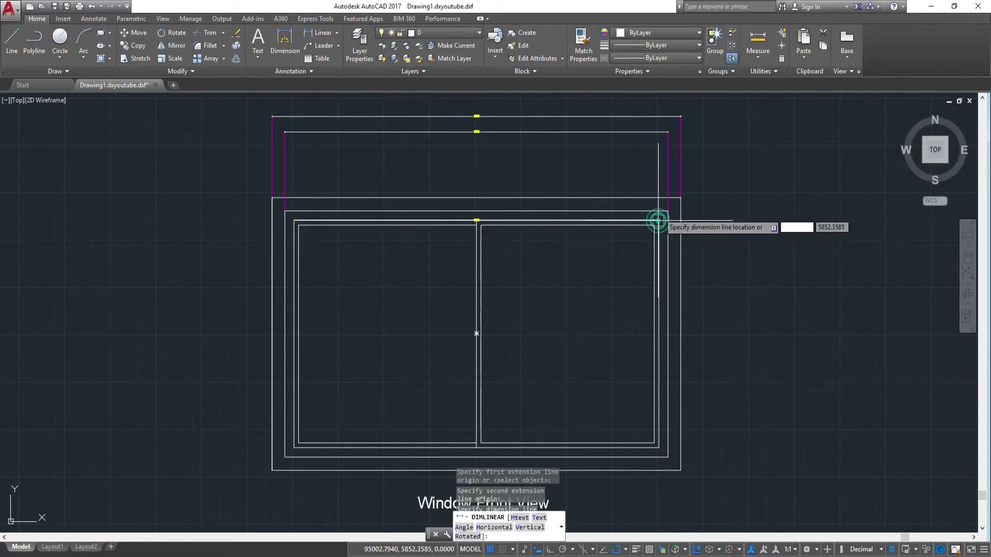
left_click(660, 147)
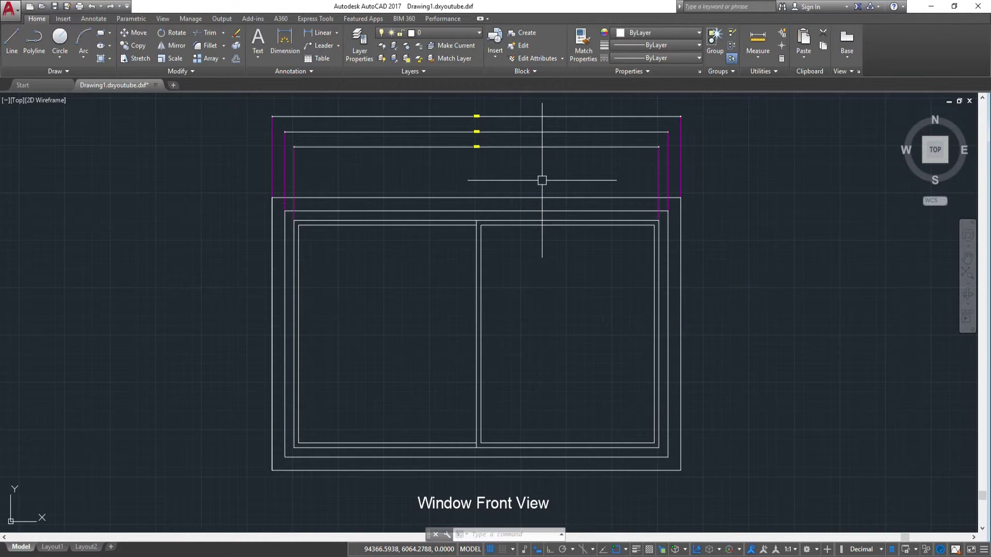
scroll(542, 180, "down", 3)
scroll(542, 170, "up", 3)
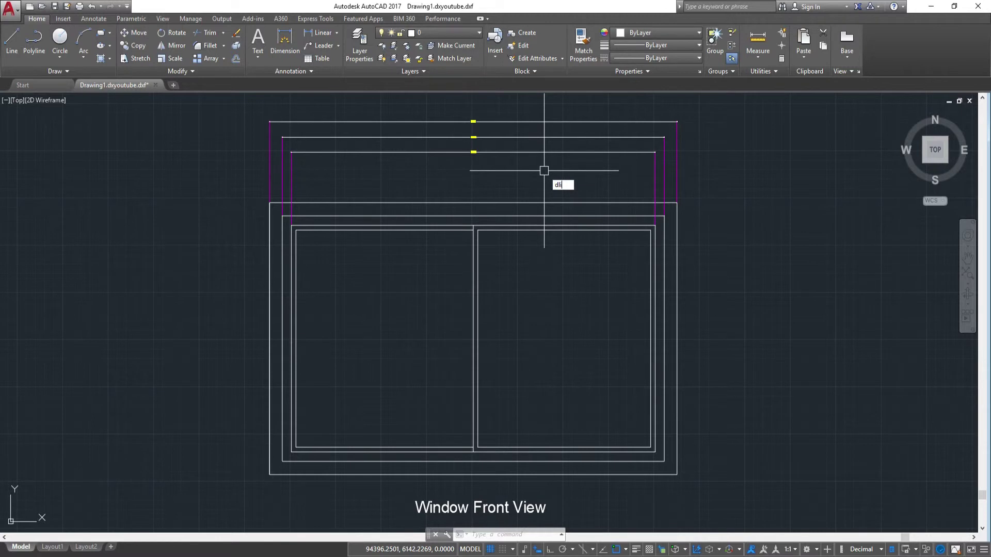
key("Return")
scroll(252, 220, "up", 2)
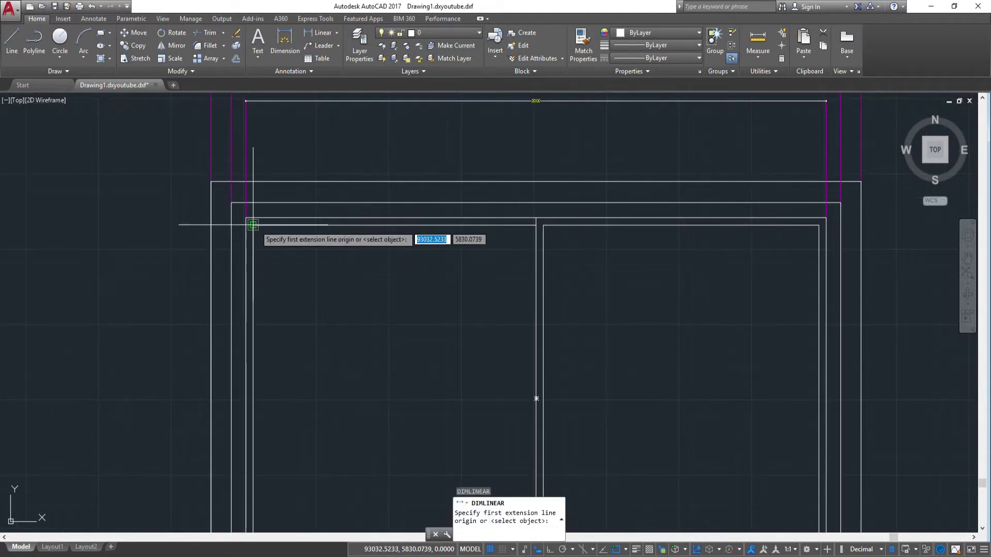
left_click(252, 225)
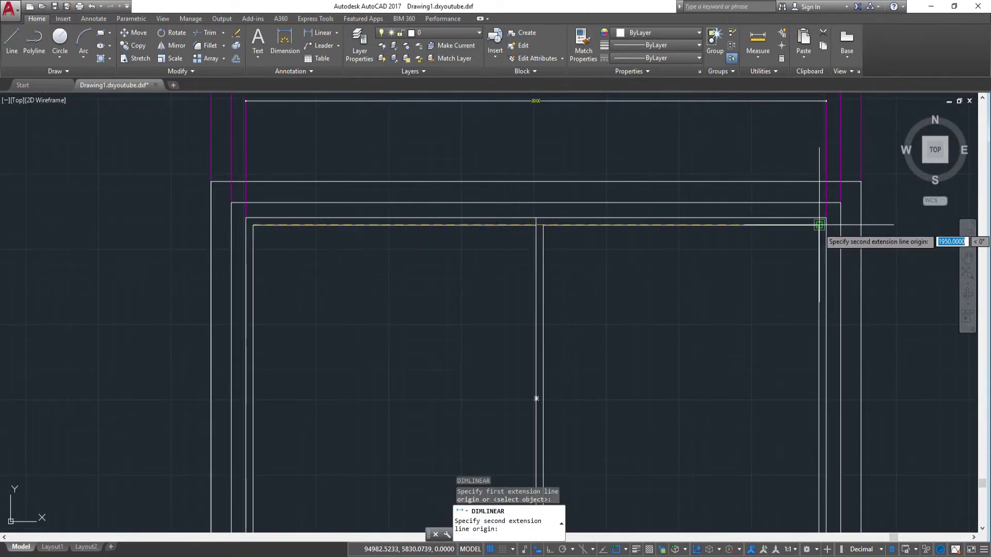
left_click(819, 225)
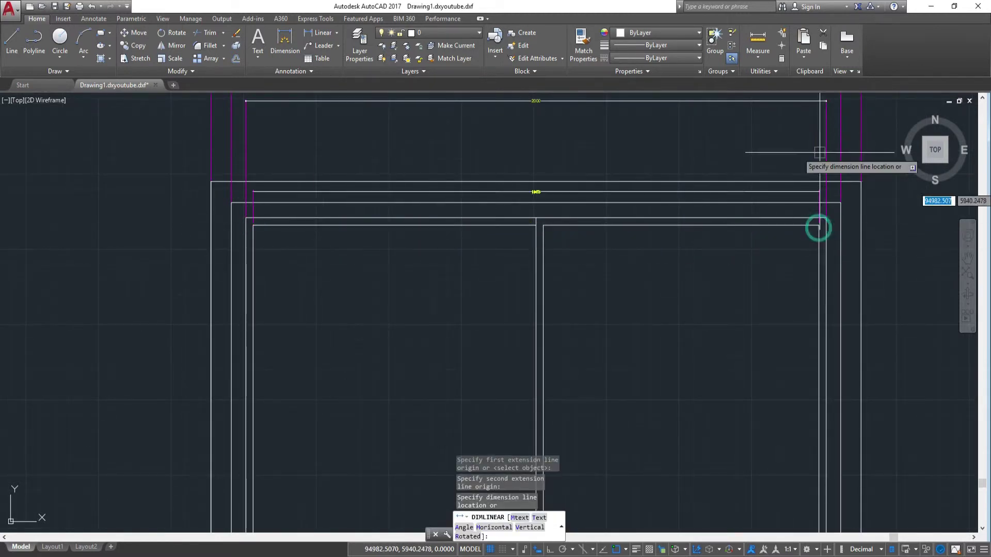
left_click(817, 118)
scroll(595, 146, "down", 3)
middle_click_drag(595, 146, 599, 194)
scroll(700, 176, "up", 2)
left_click(789, 208)
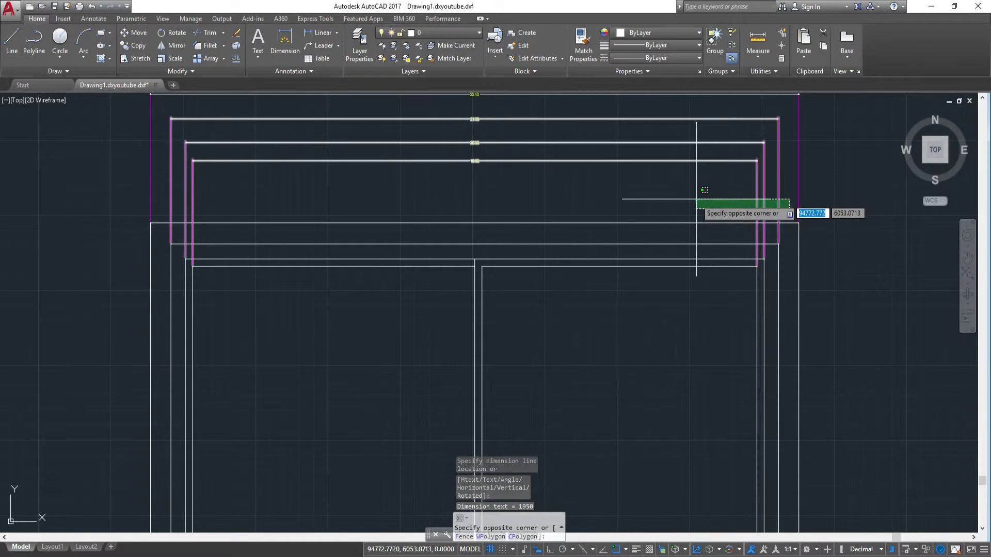
Stretch the right extension lines of the 2100, 2000 and 1950 dimensions to the frame top
left_click(697, 199)
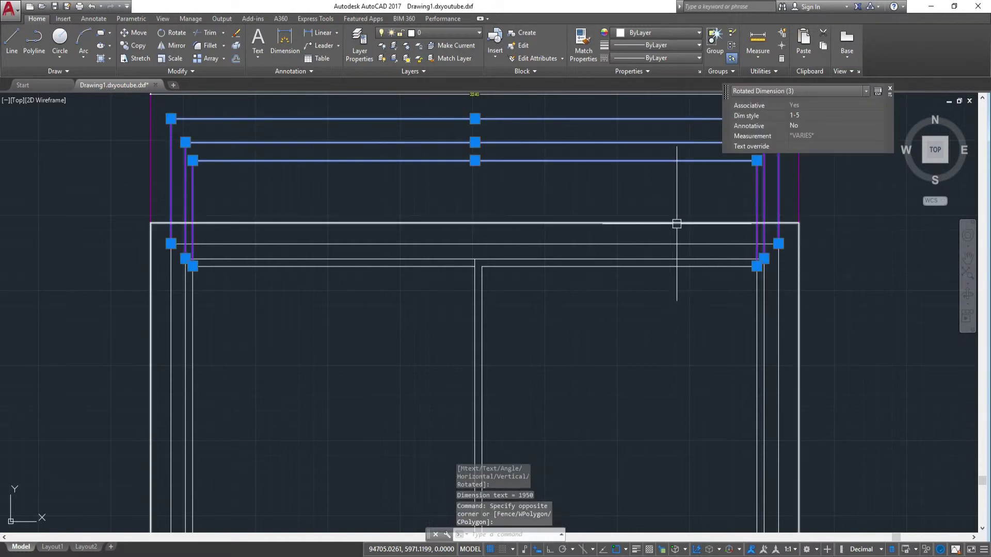
left_click(756, 265)
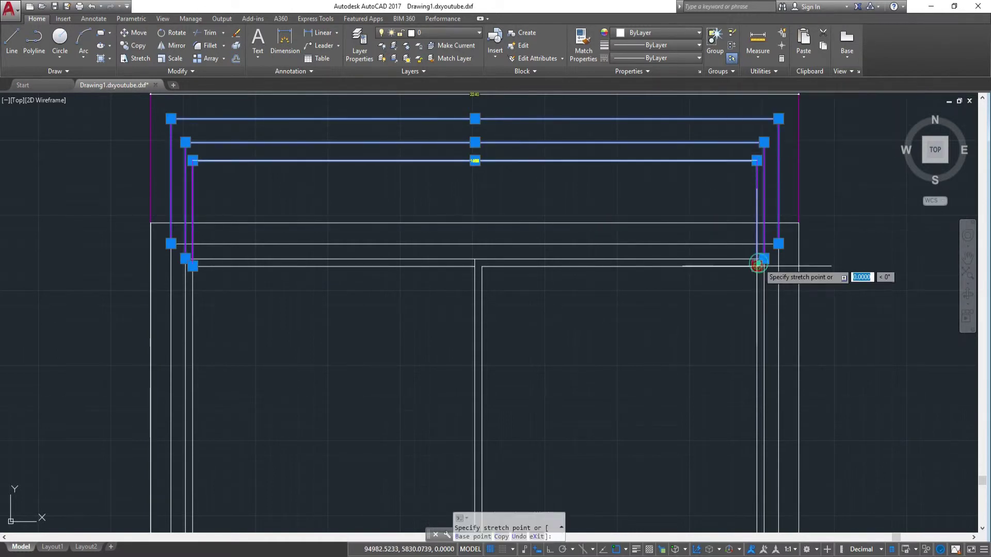
left_click(757, 223)
left_click(764, 258)
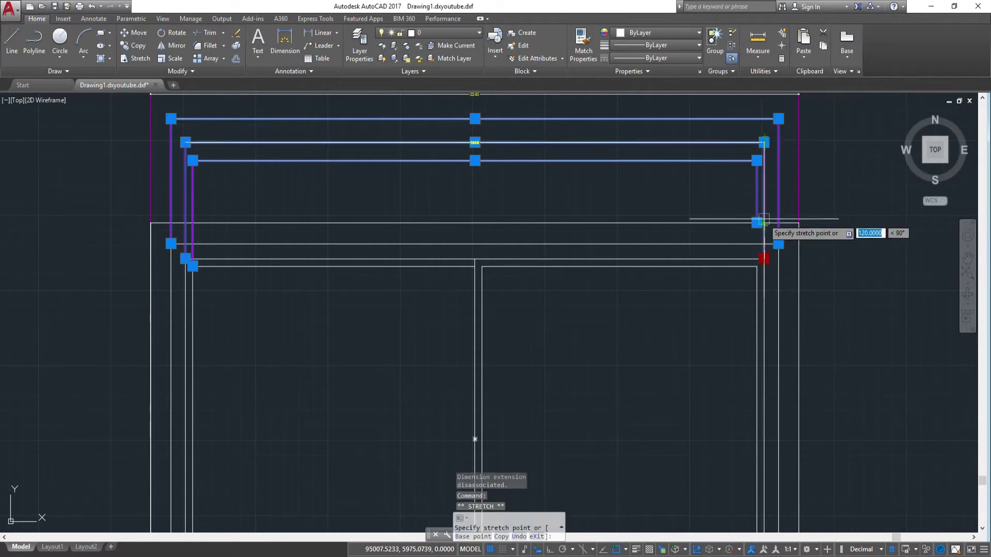
left_click(761, 223)
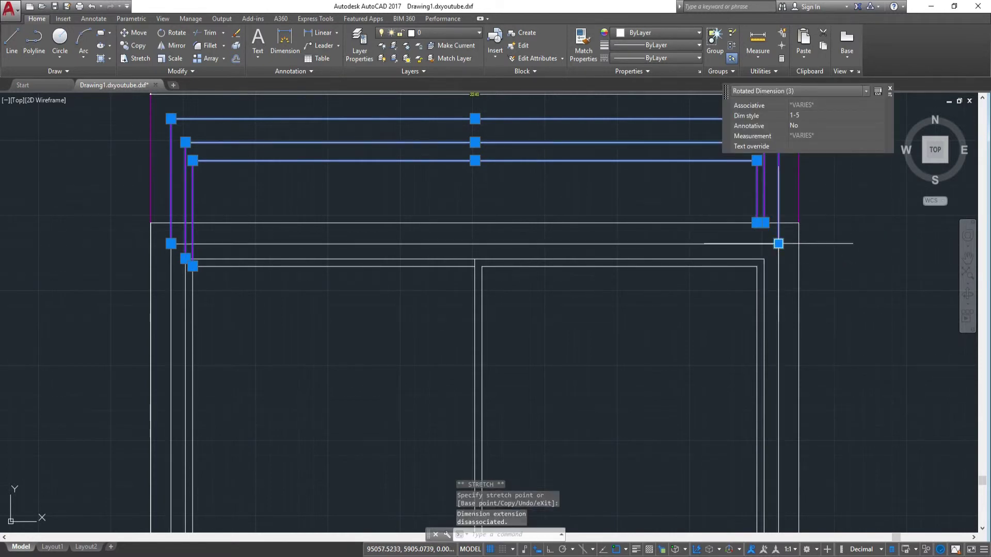
left_click(778, 243)
left_click(778, 223)
scroll(471, 223, "down", 2)
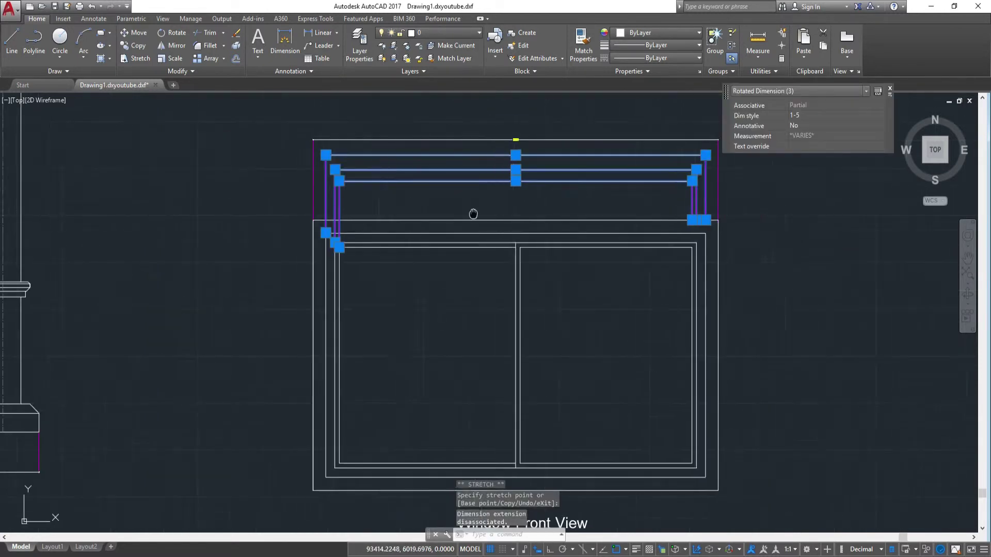
scroll(539, 230, "up", 6)
Stretch the left extension lines to the frame top, undoing one misplaced move
left_click(552, 374)
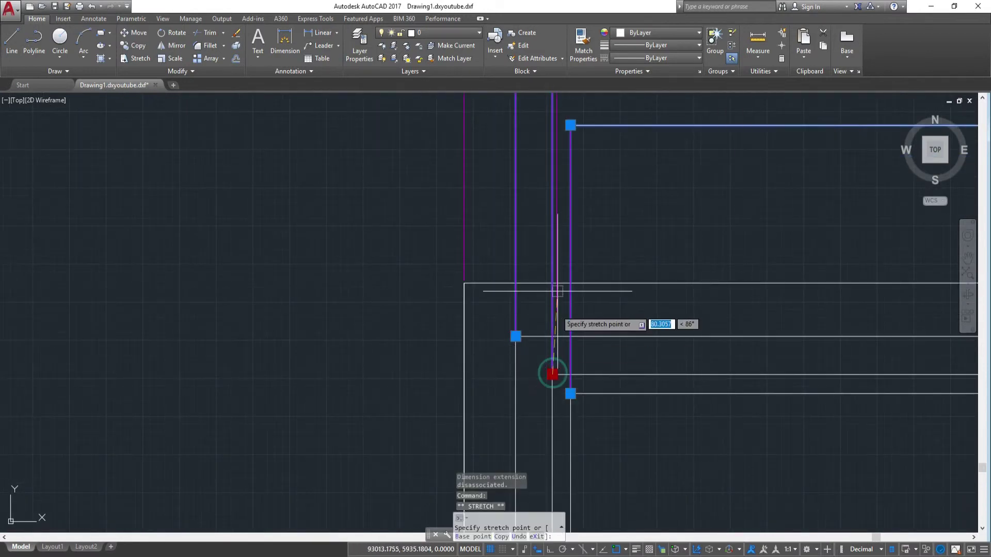
left_click(552, 283)
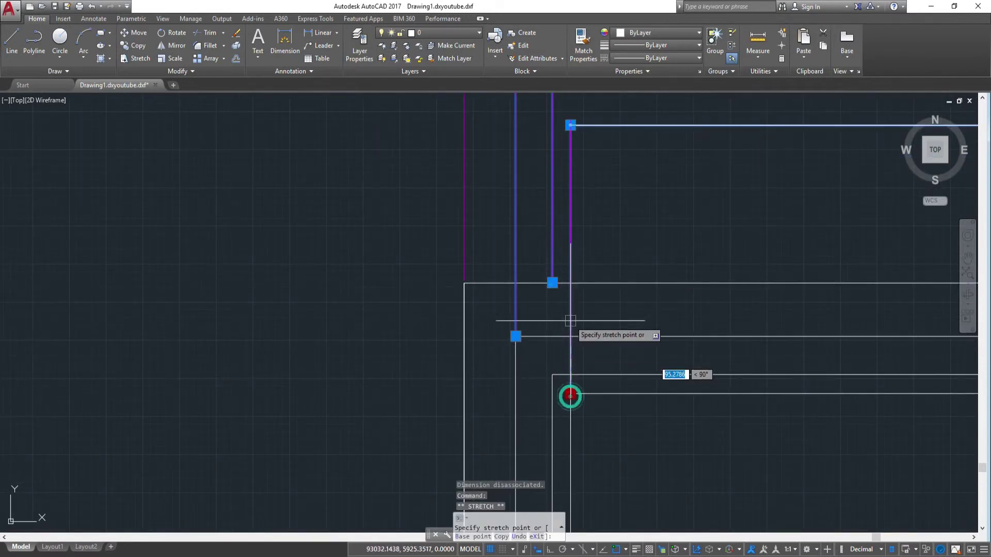
left_click(562, 283)
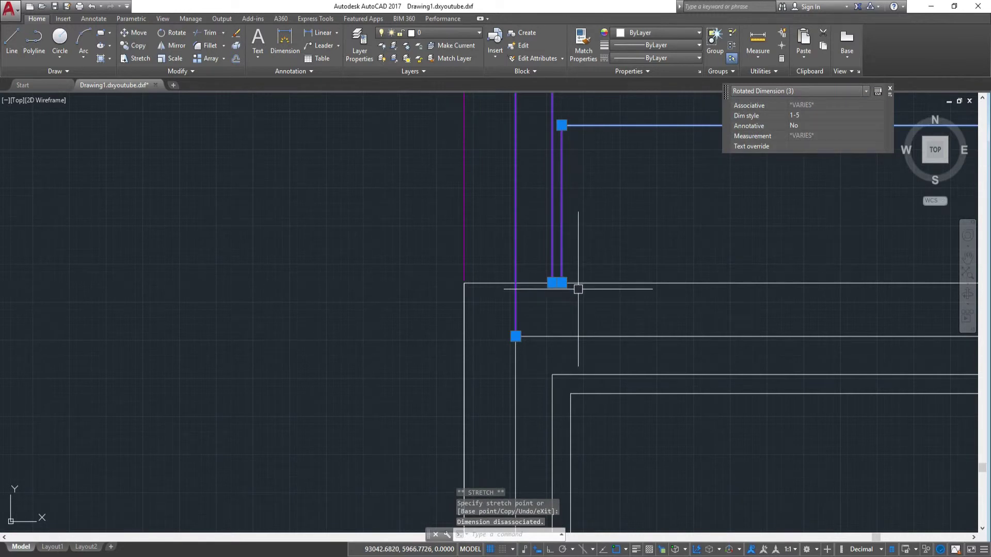
key("ctrl+z")
left_click(574, 370)
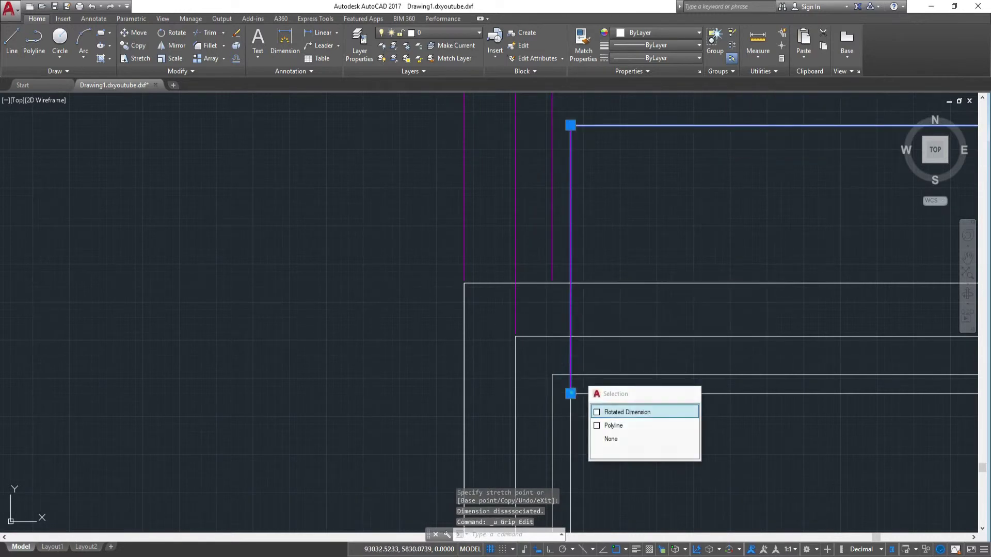
left_click(594, 412)
left_click(570, 394)
left_click(570, 284)
left_click(515, 314)
left_click(515, 336)
left_click(515, 282)
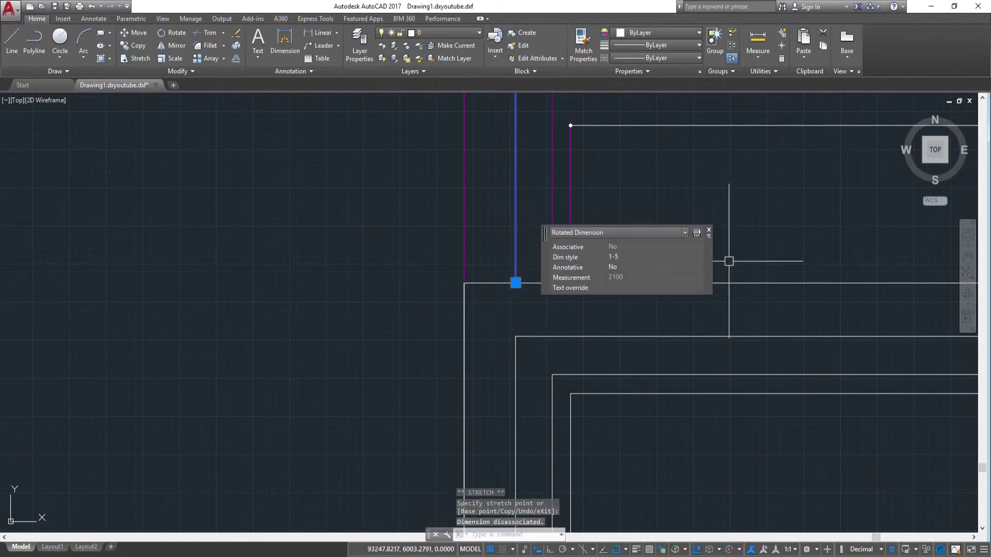
key("Escape")
middle_click_drag(790, 234, 530, 290)
scroll(689, 265, "down", 5)
Zoom in on the 2000 and 1950 dimensions and edit the 1950 dimension text
scroll(688, 265, "up", 5)
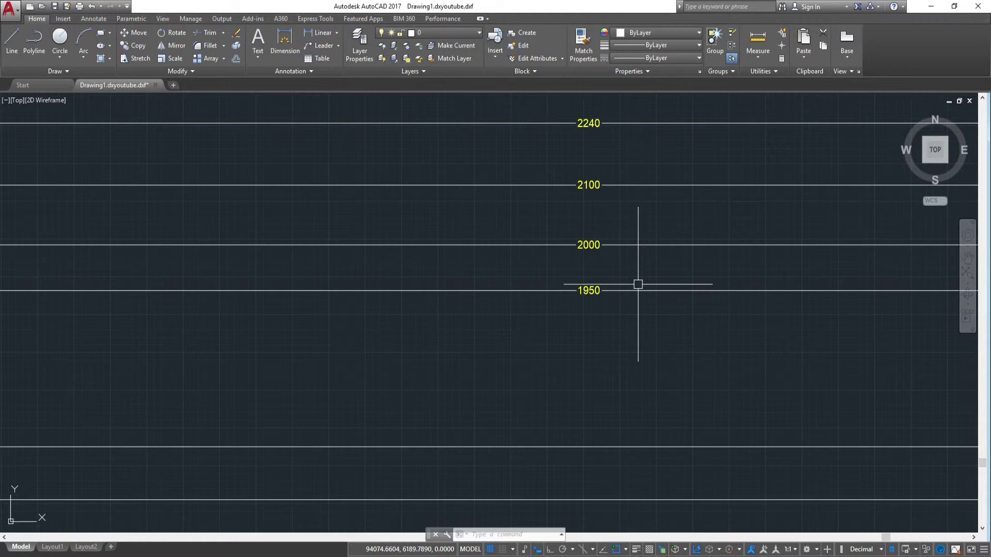
scroll(638, 284, "down", 2)
scroll(692, 307, "down", 3)
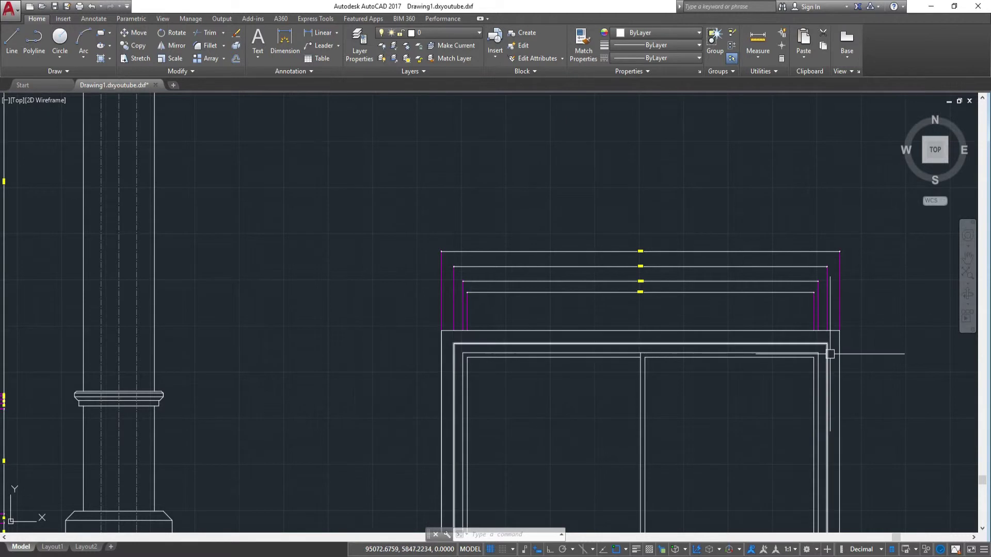
scroll(872, 368, "up", 3)
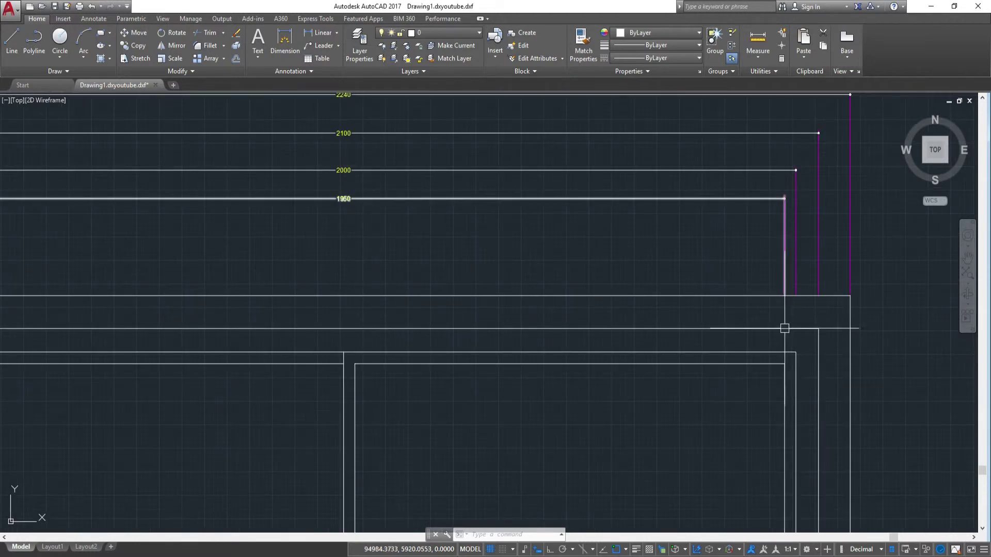
scroll(795, 274, "down", 3)
scroll(599, 244, "up", 3)
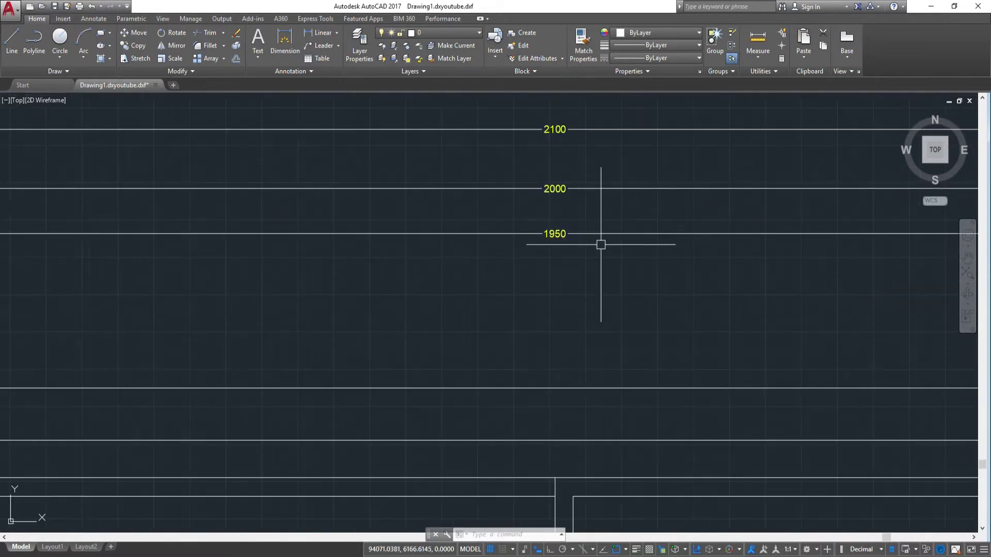
scroll(574, 218, "up", 2)
double_click(543, 244)
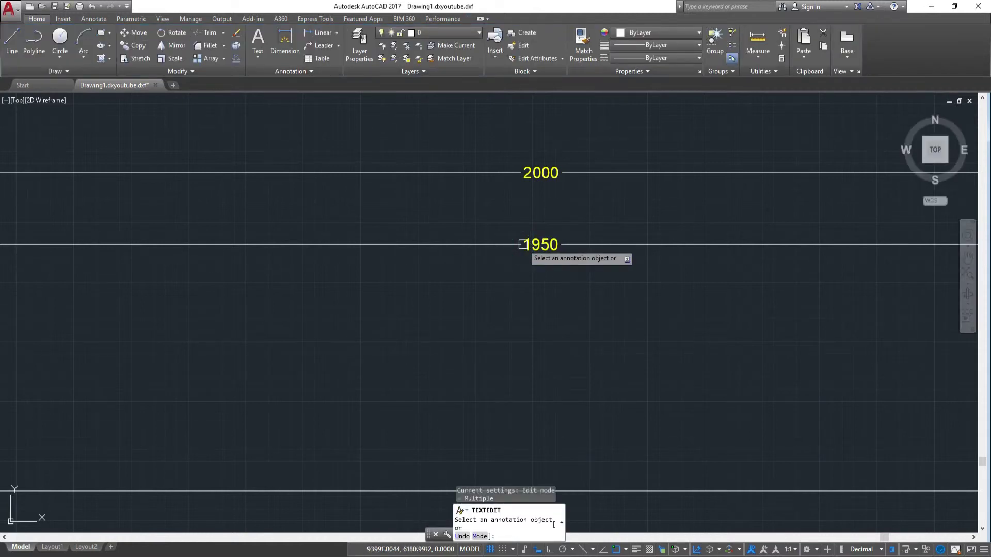
Add 'Opening' before the 1950 dimension text so it reads Opening1950
left_click(524, 246)
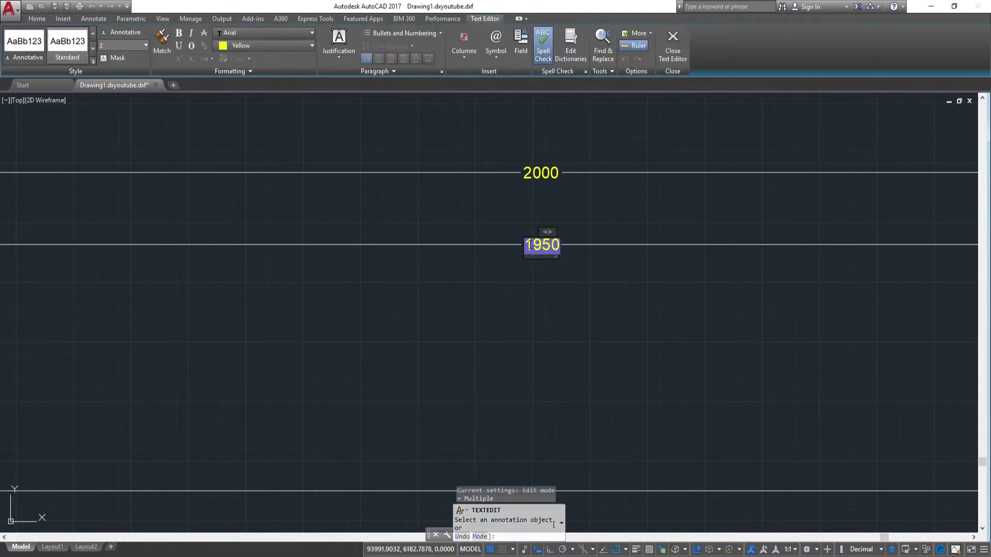
type("Opening")
left_click(581, 221)
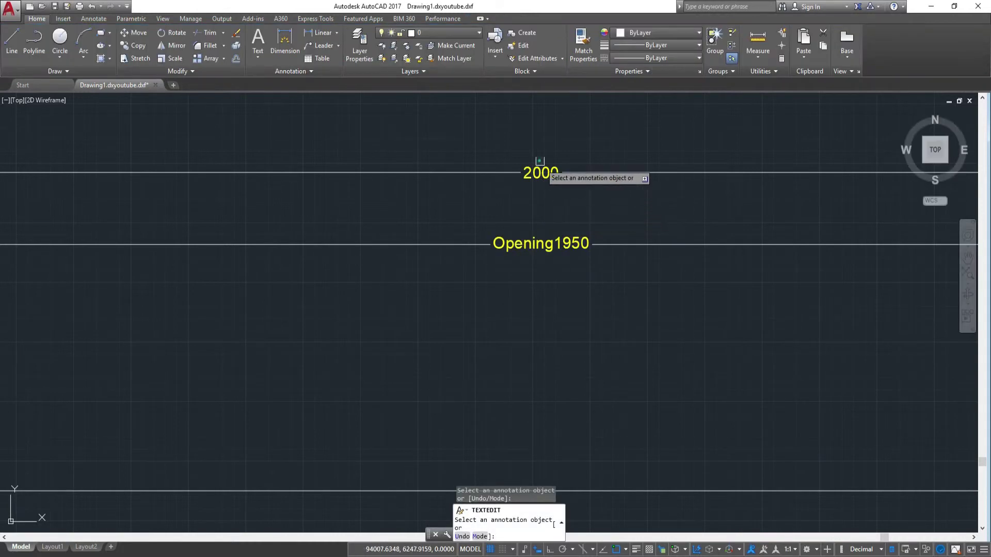
Prefix the 2000 dimension with 'Moulding Edeg' so it reads Moulding Edeg2000
left_click(542, 173)
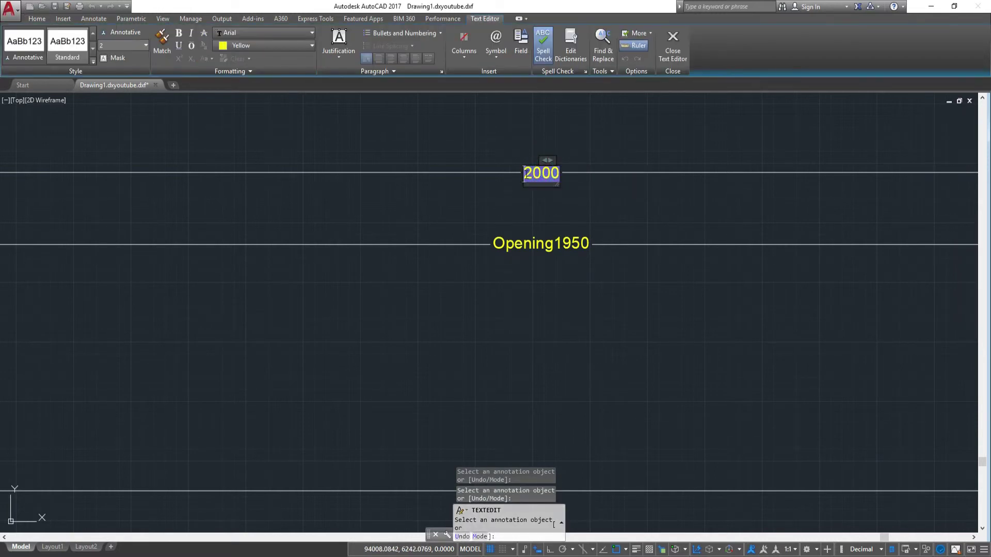
type("Mo")
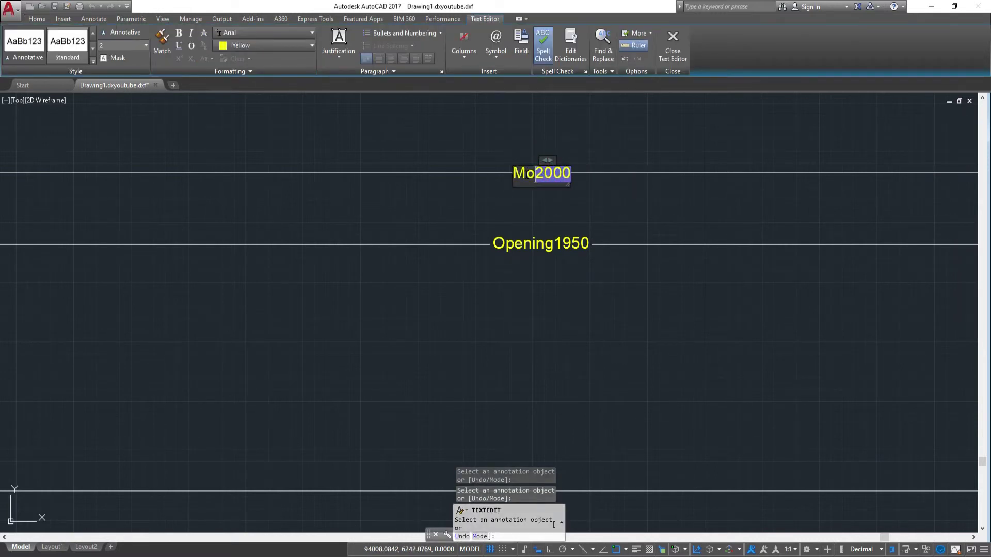
type("ulding")
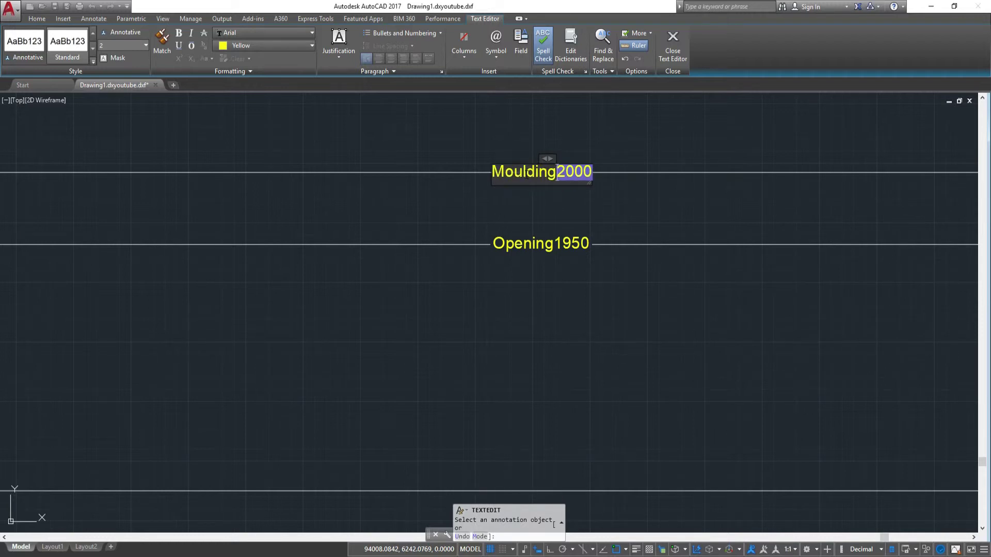
type("  E")
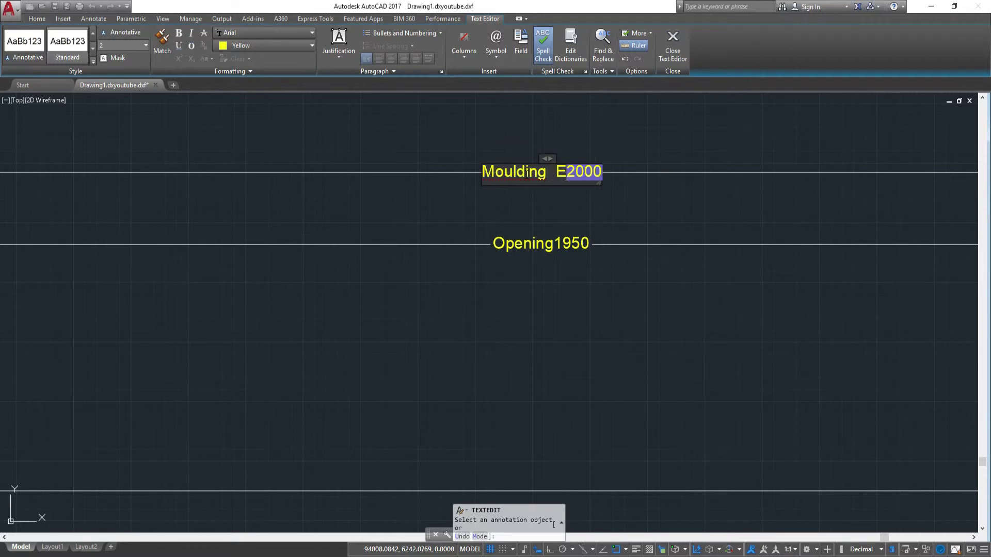
type("deg")
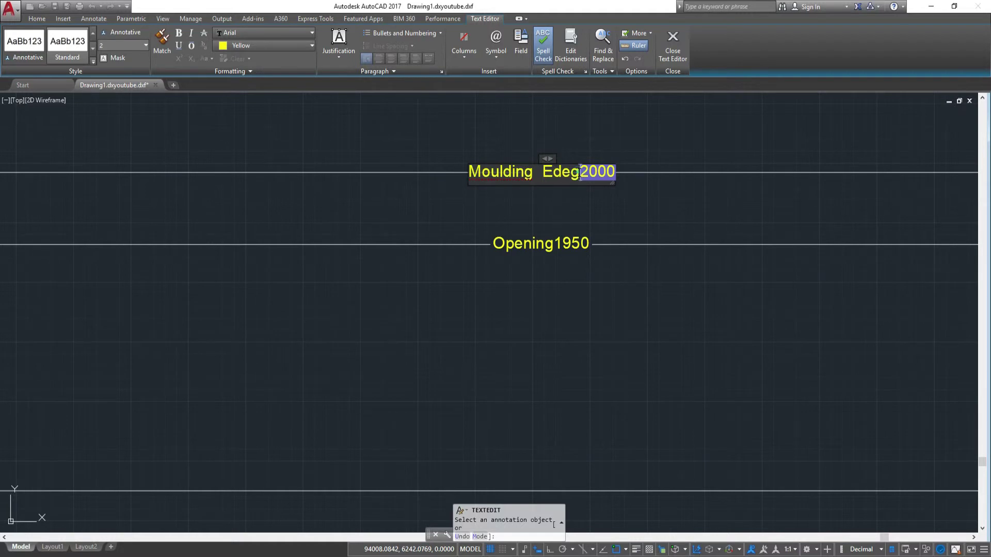
left_click_drag(580, 172, 527, 176)
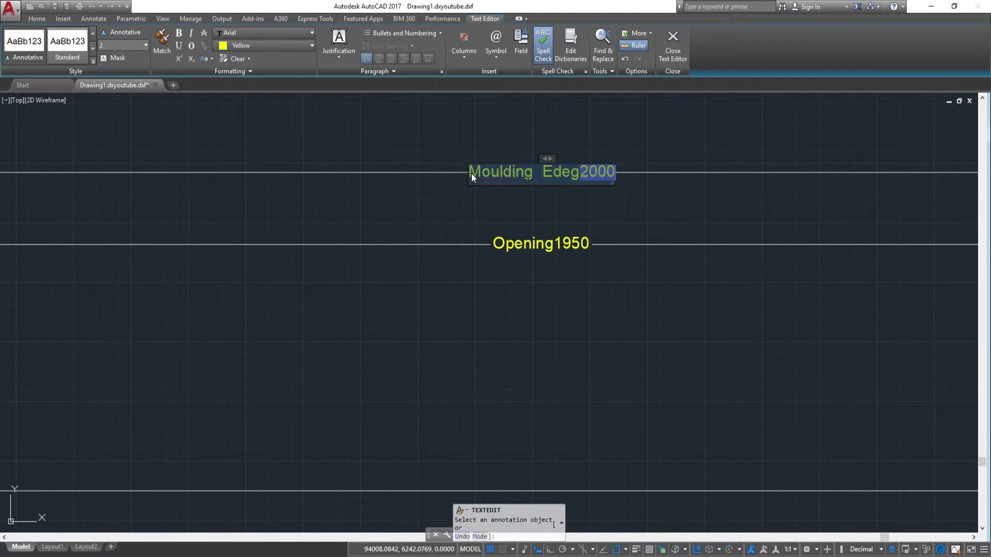
left_click(522, 129)
scroll(525, 139, "down", 5)
scroll(534, 155, "up", 3)
scroll(535, 155, "down", 4)
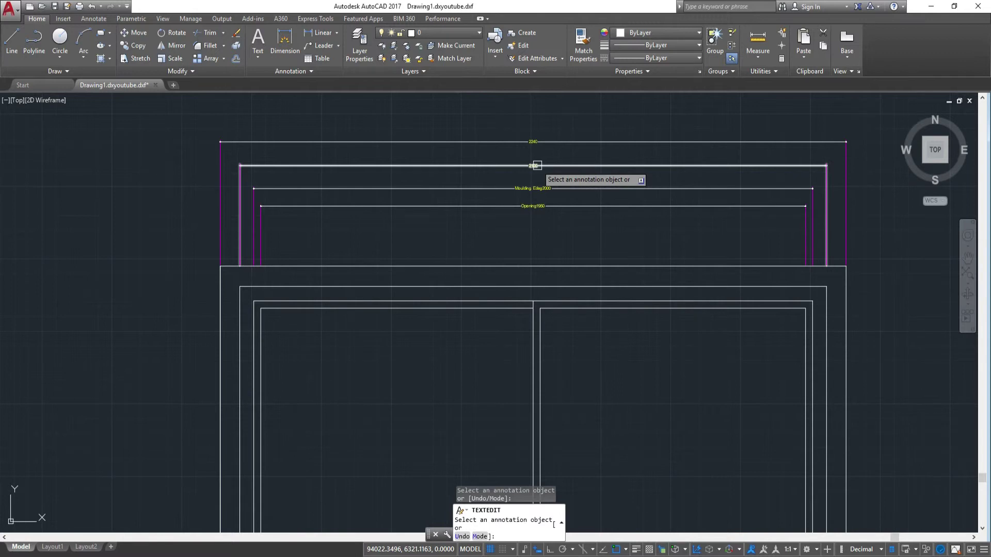
Paste 'Moulding Edeg' before the top 2240 dimension so it reads Moulding Edeg2240
scroll(537, 161, "down", 2)
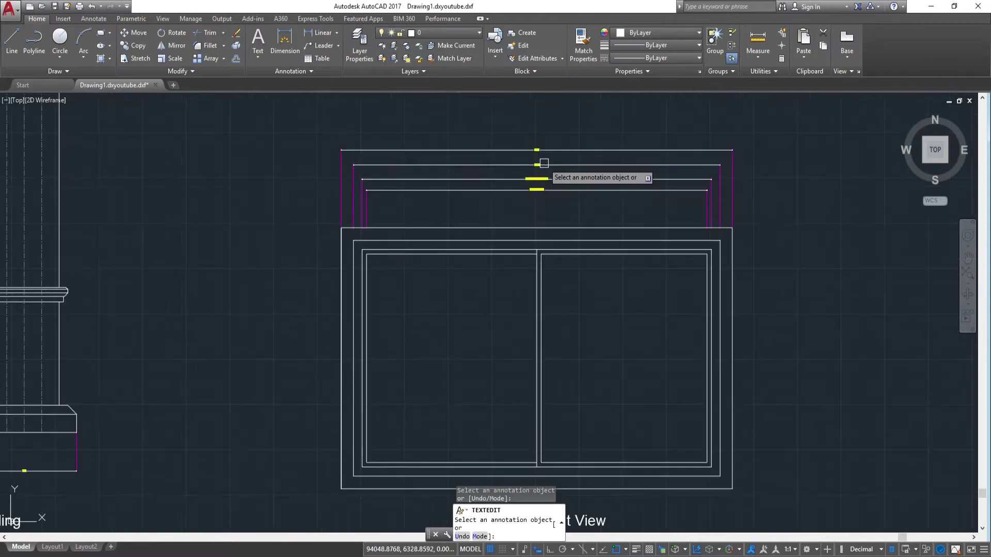
scroll(531, 196, "up", 2)
scroll(547, 165, "up", 3)
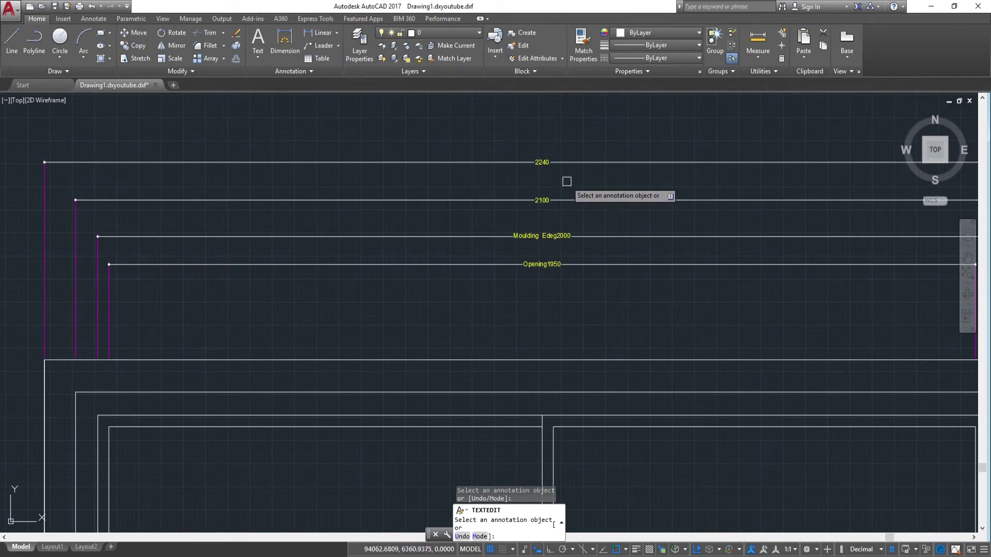
left_click(544, 163)
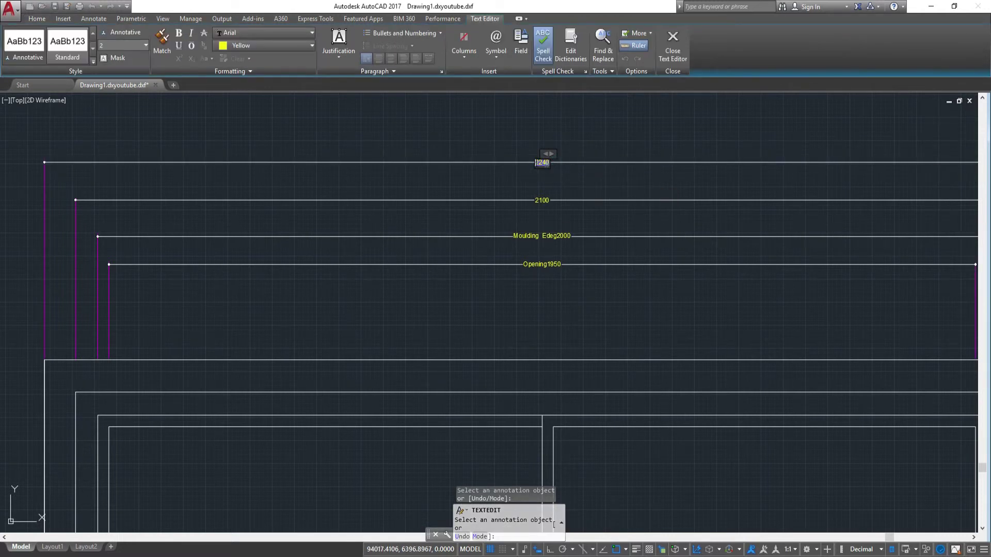
type("Moulding Edeg")
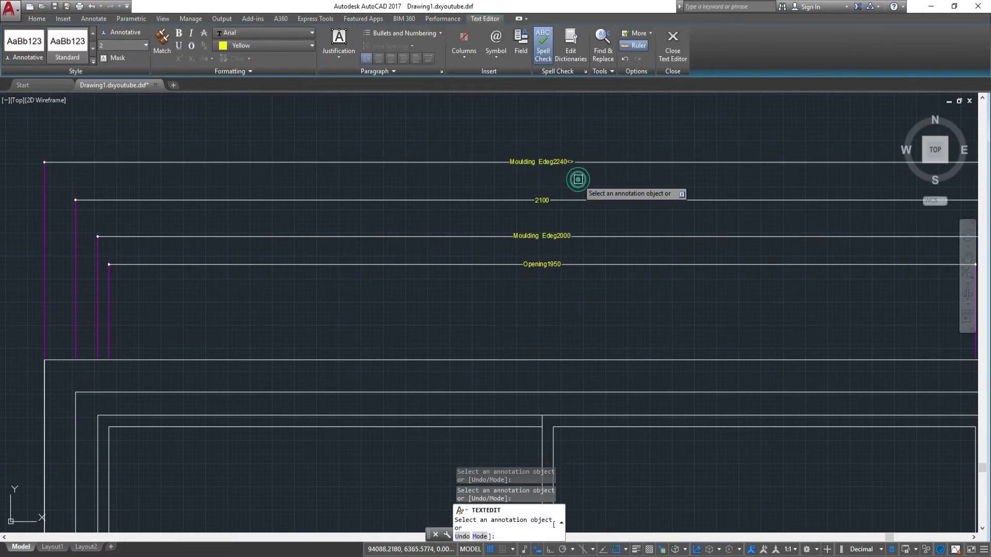
left_click(575, 178)
scroll(569, 182, "up", 4)
left_click(571, 131)
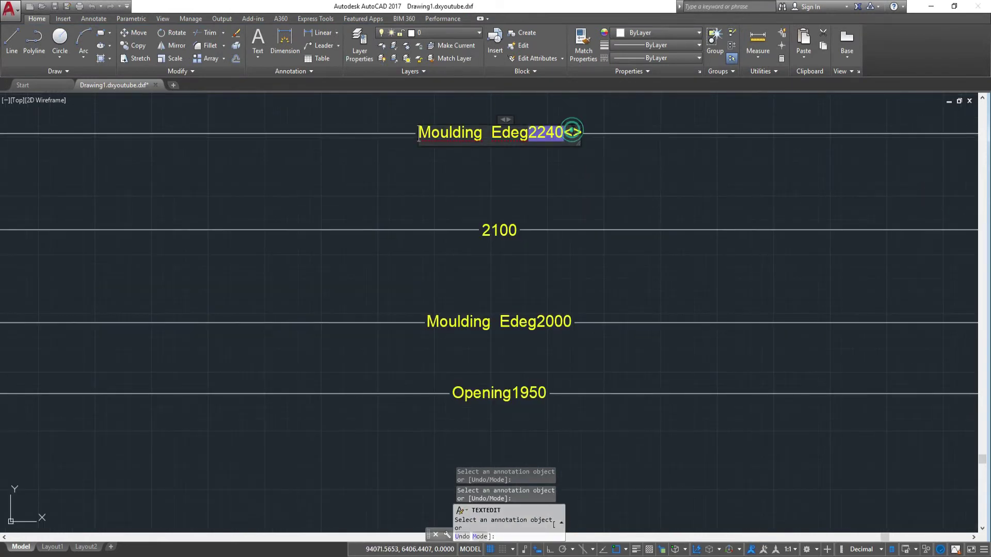
left_click(586, 133)
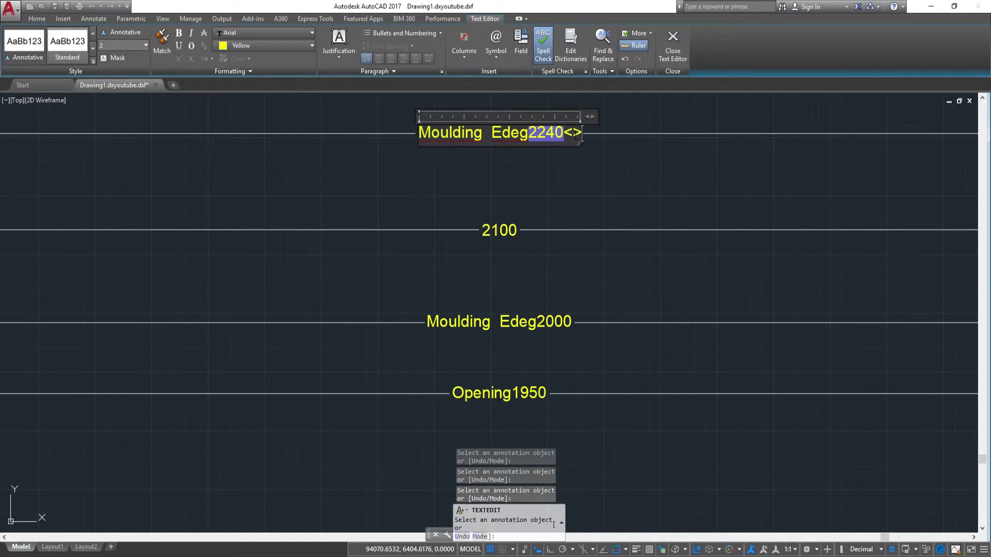
left_click(590, 168)
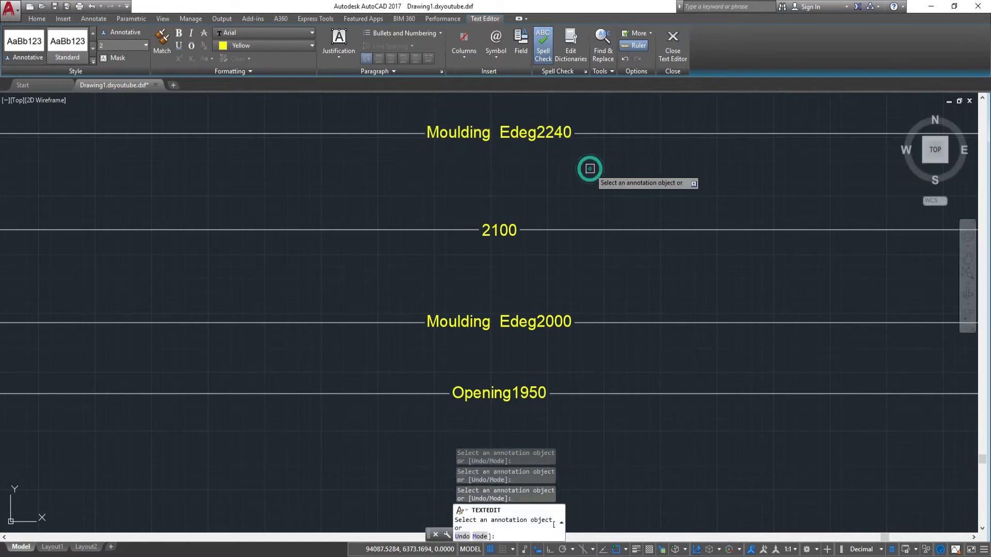
left_click(499, 233)
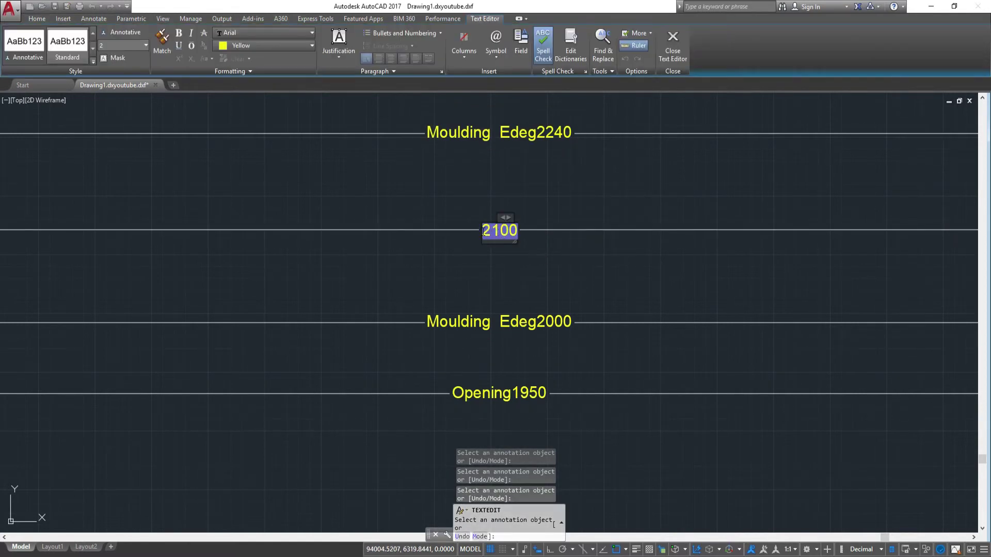
Prefix the 2100 dimension with 'Moulding Edeg', removing the trailing <>
key("ctrl+v")
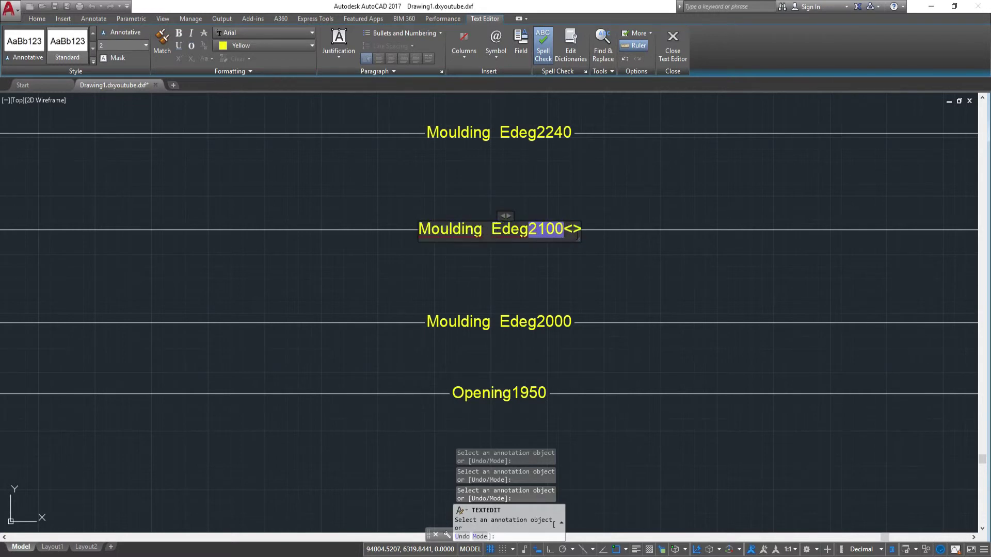
left_click(574, 229)
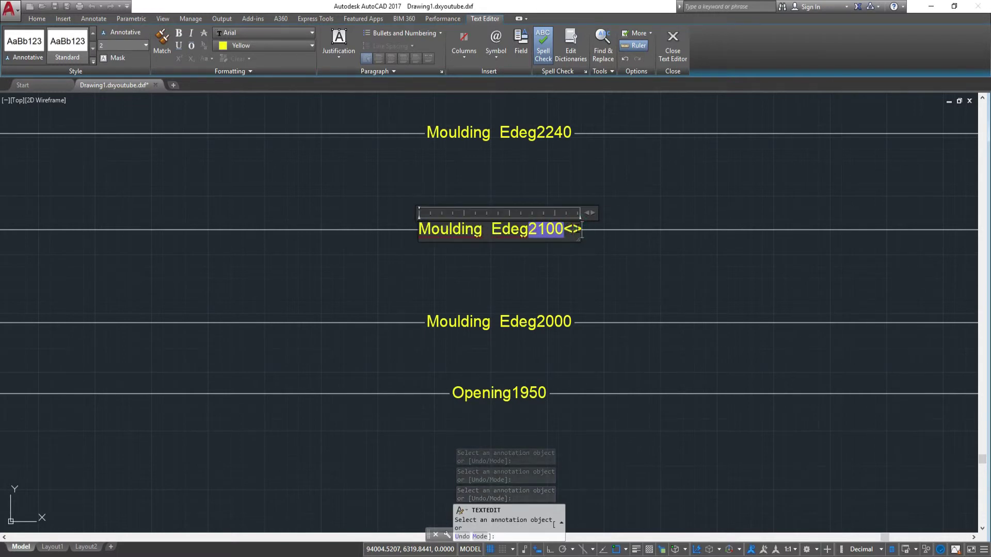
key("BackSpace")
key("BackSpace")
left_click(568, 283)
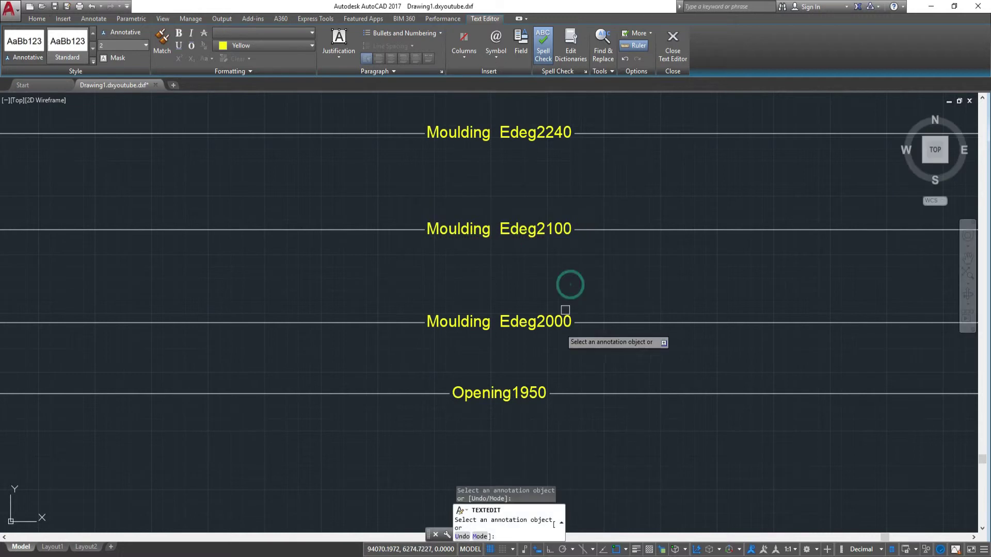
Change the Moulding Edeg2000 label to Opening2000
left_click(540, 395)
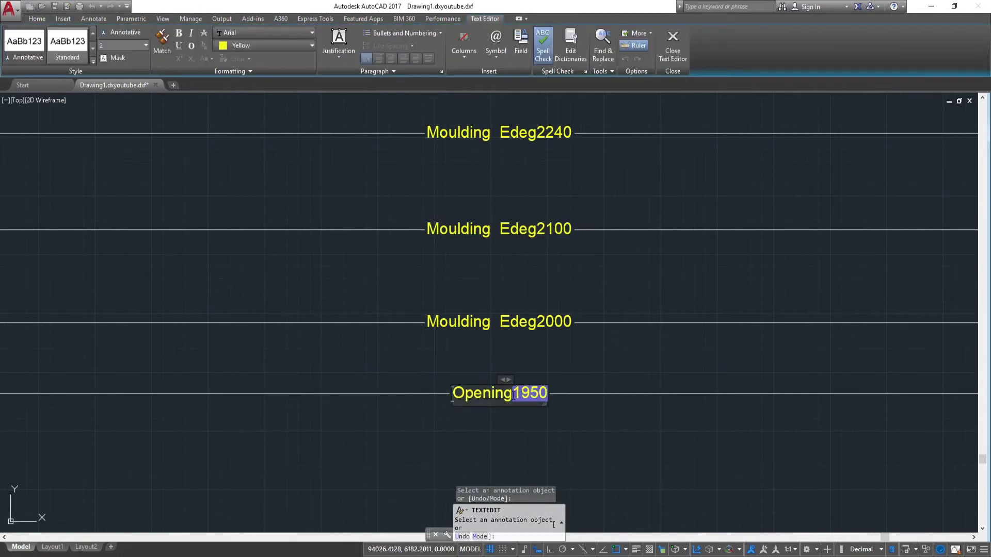
double_click(513, 397)
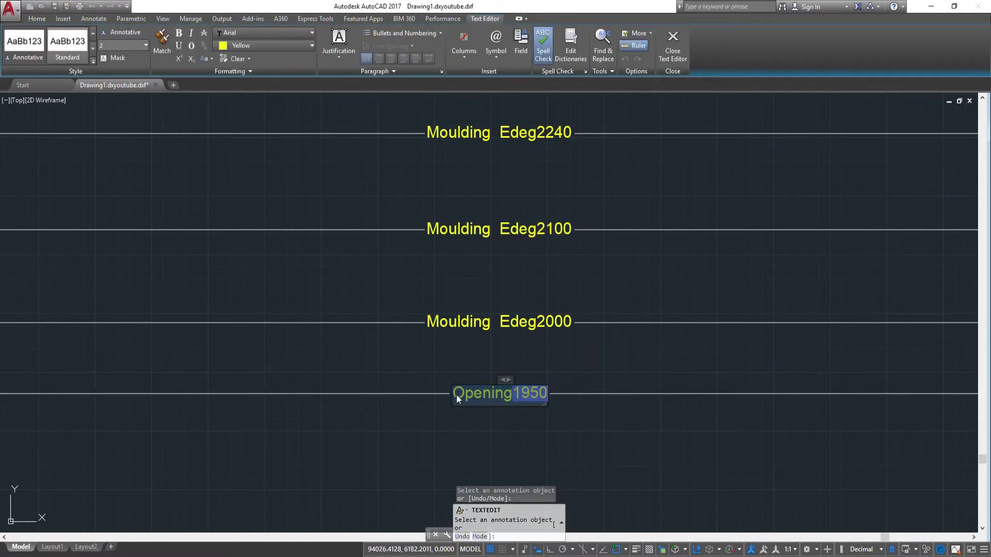
left_click(539, 322)
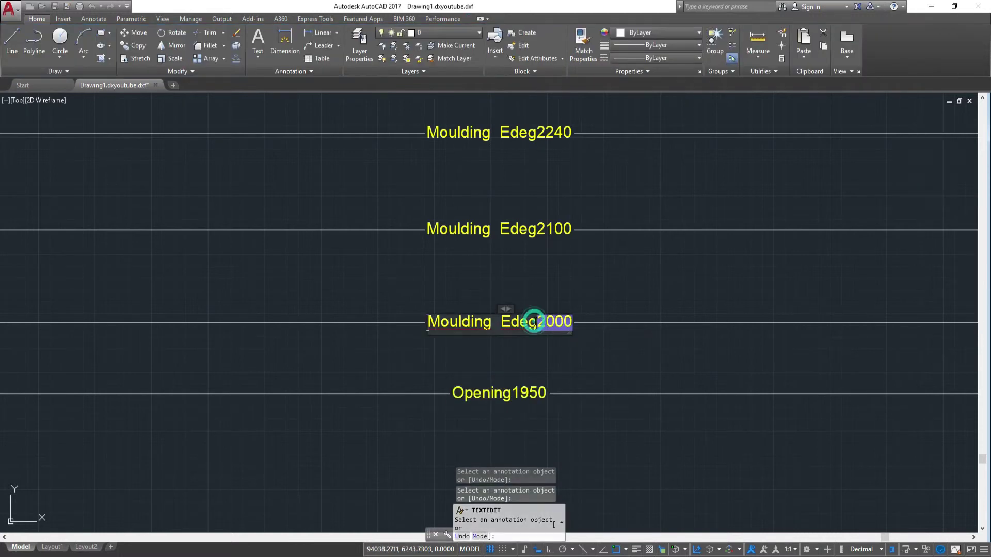
double_click(540, 322)
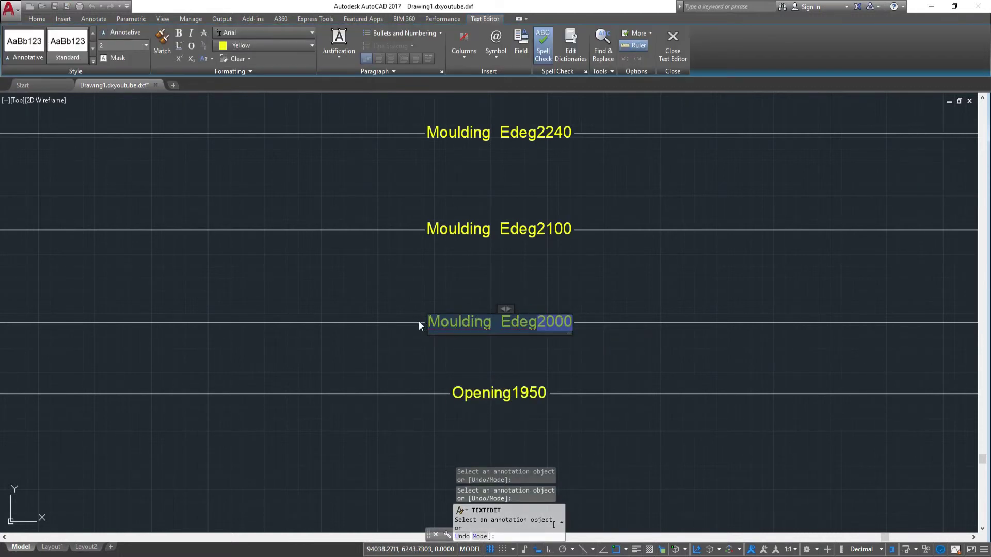
type("Opening")
left_click(503, 382)
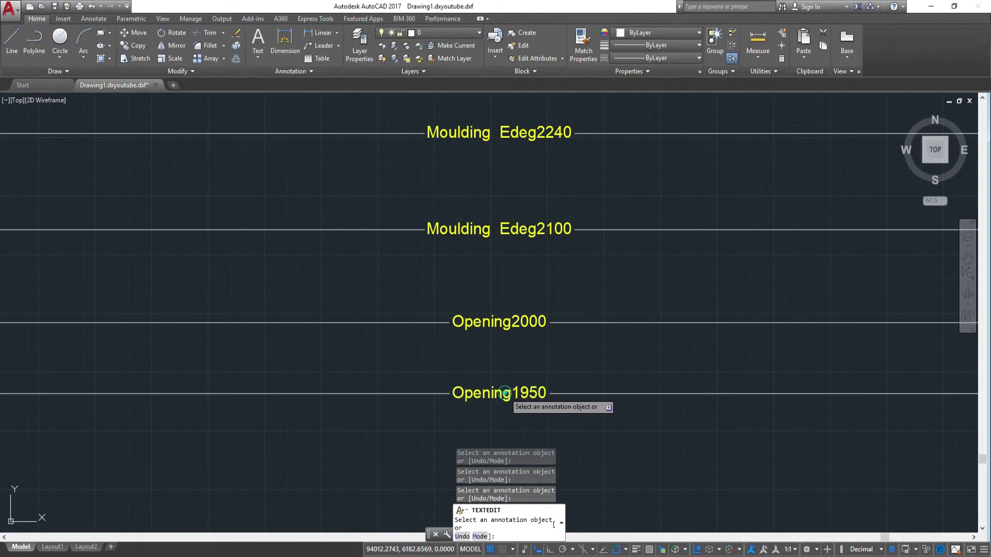
Leave the Opening1950 dimension's text editor, dismissing the save-changes prompt
double_click(505, 392)
type("e")
key("Return")
left_click(615, 393)
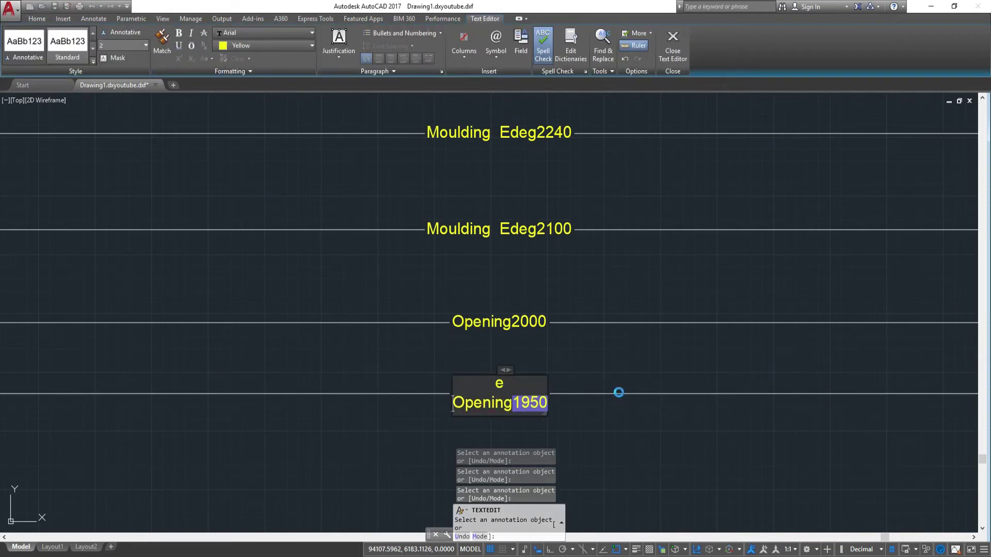
left_click(616, 426)
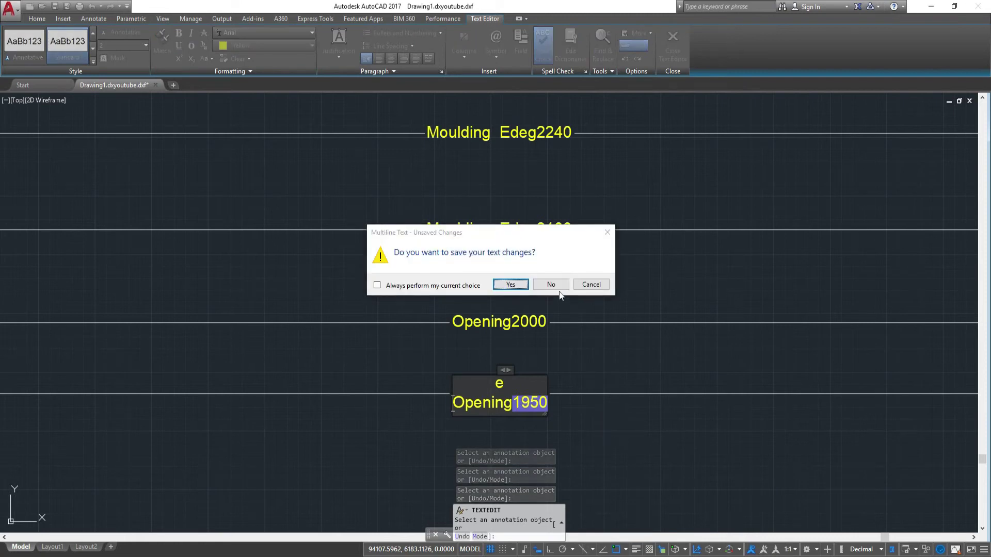
left_click(592, 284)
left_click(610, 411)
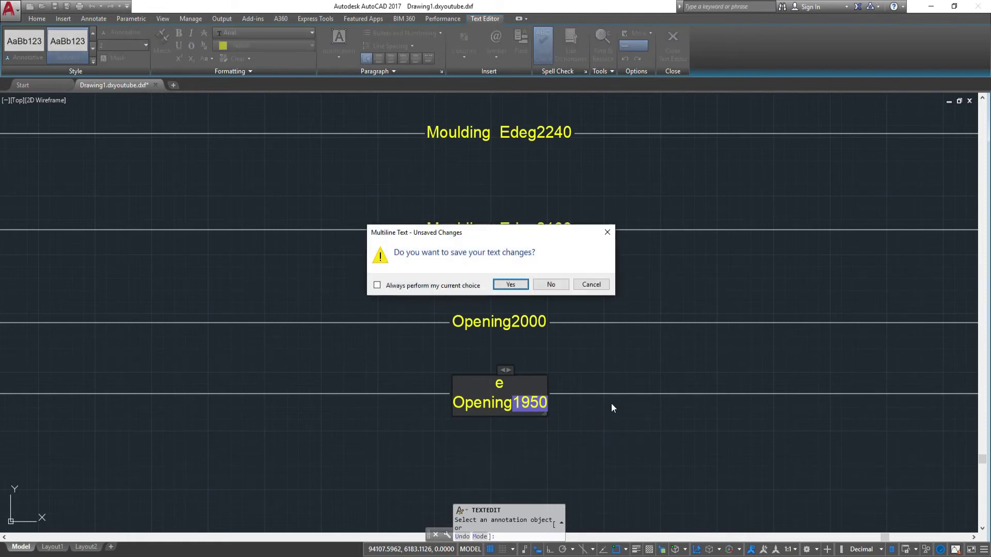
left_click(591, 284)
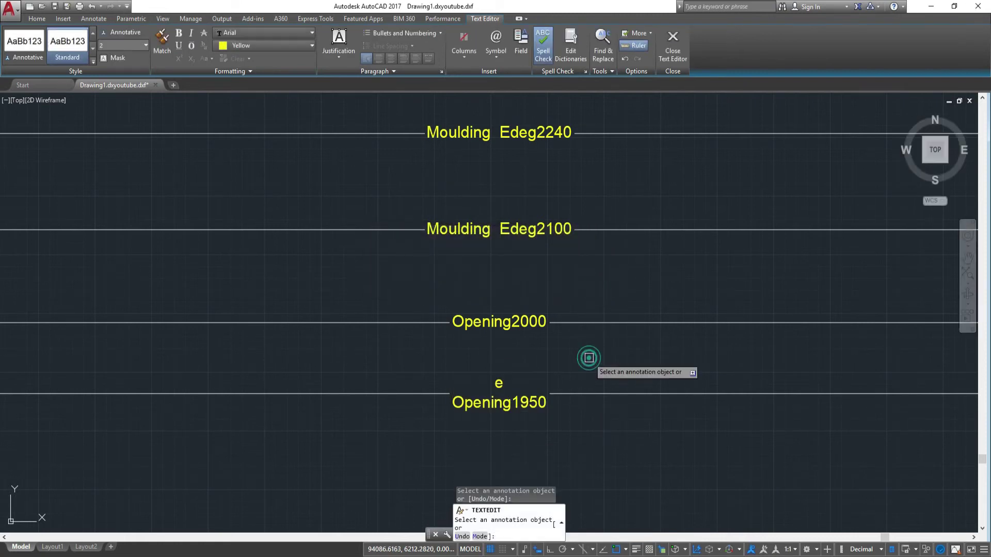
Erase the Opening1950 dimension
key("Escape")
left_click(604, 391)
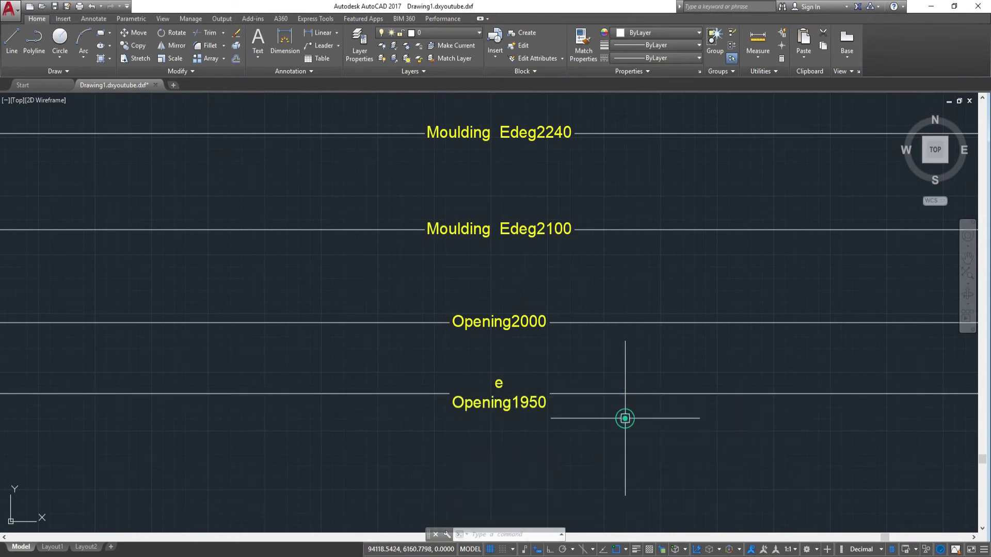
left_click(568, 386)
key("Return")
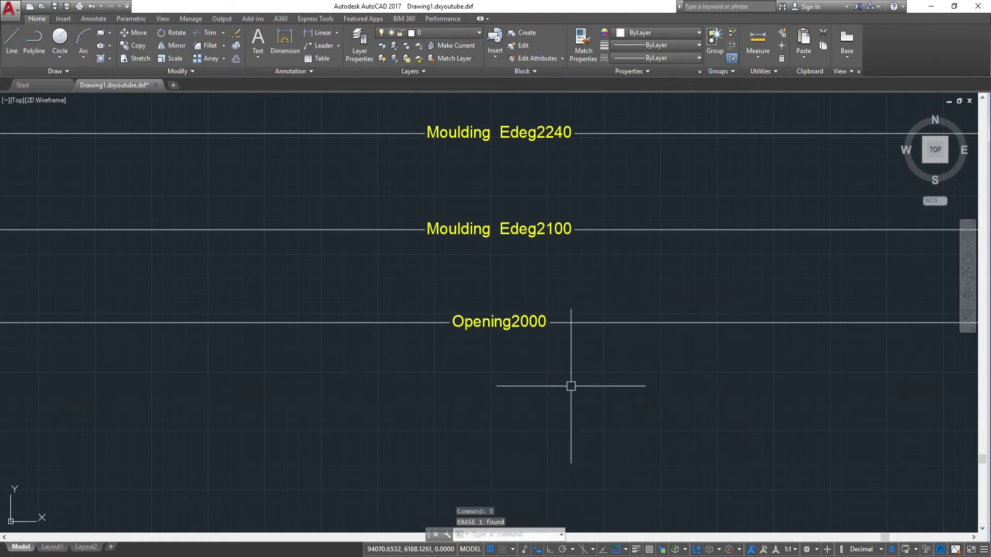
key("Return")
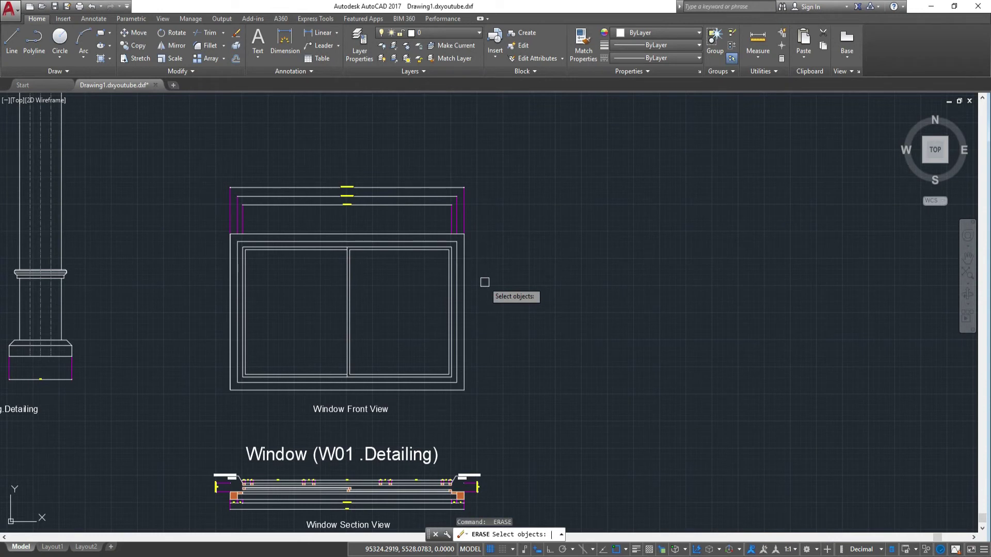
Add a 1440 vertical linear dimension beside the window's right side
key("Escape")
type("d")
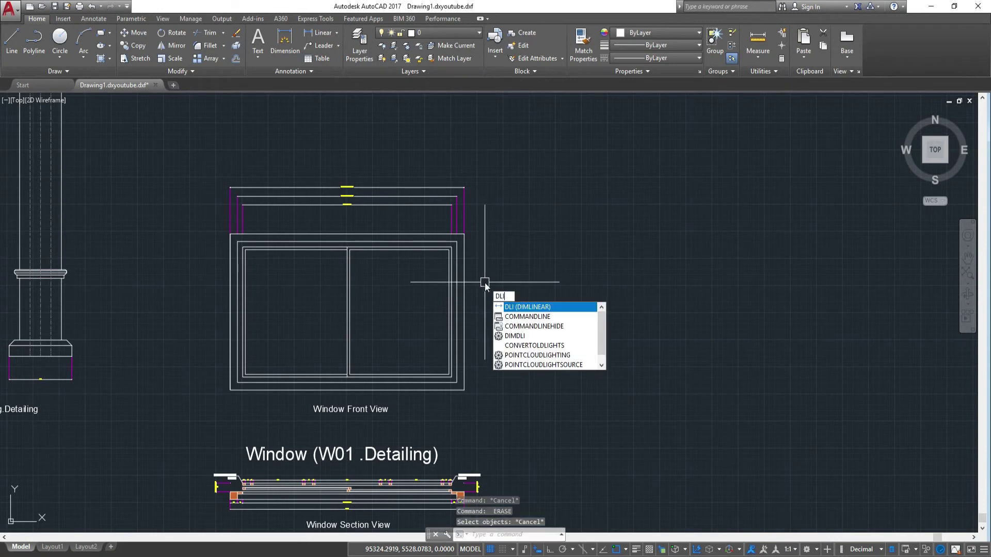
key("Return")
scroll(478, 279, "up", 2)
scroll(467, 227, "up", 3)
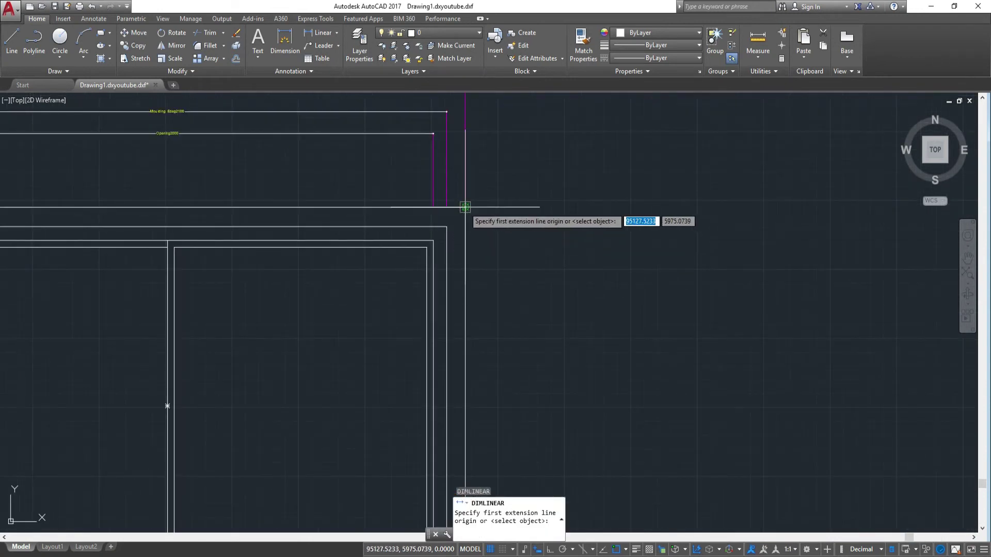
left_click(465, 208)
middle_click_drag(455, 371, 473, 165)
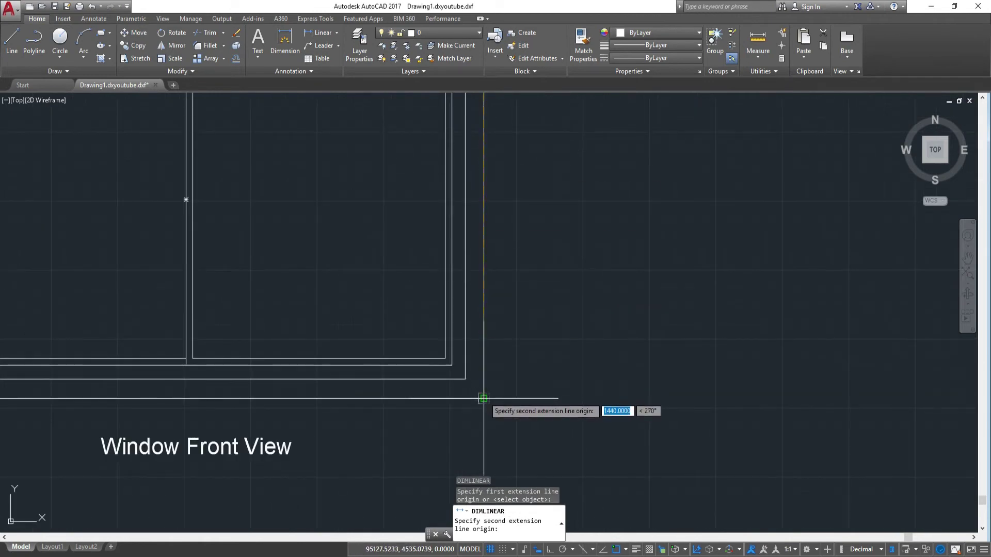
left_click(523, 393)
left_click(499, 286)
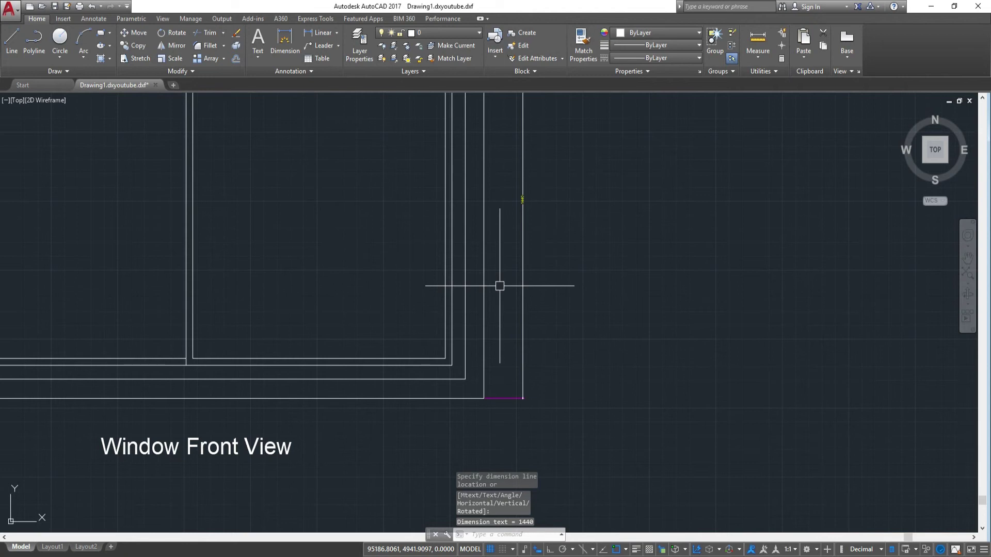
Add a 1300 vertical linear dimension along the right frame
type("dli")
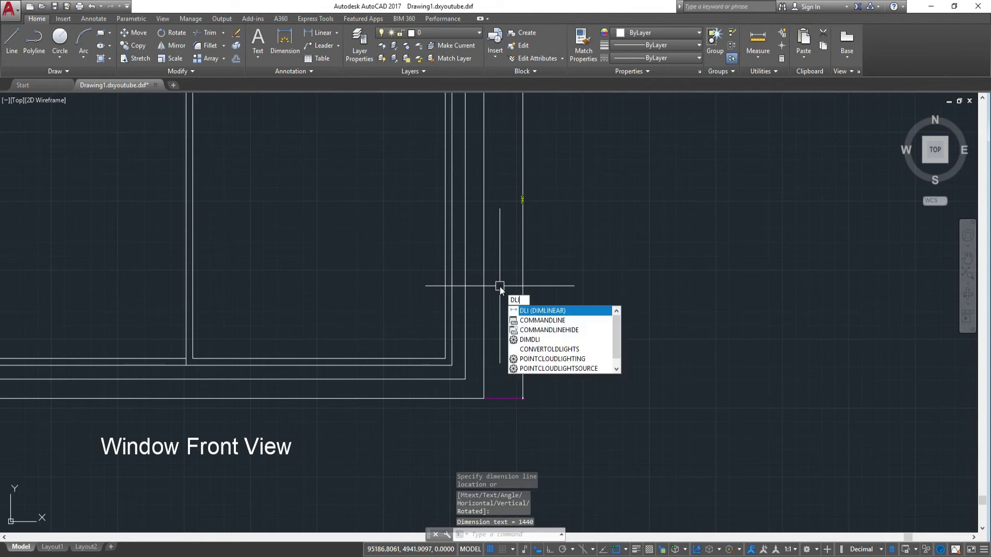
key("Return")
middle_click_drag(487, 147, 480, 395)
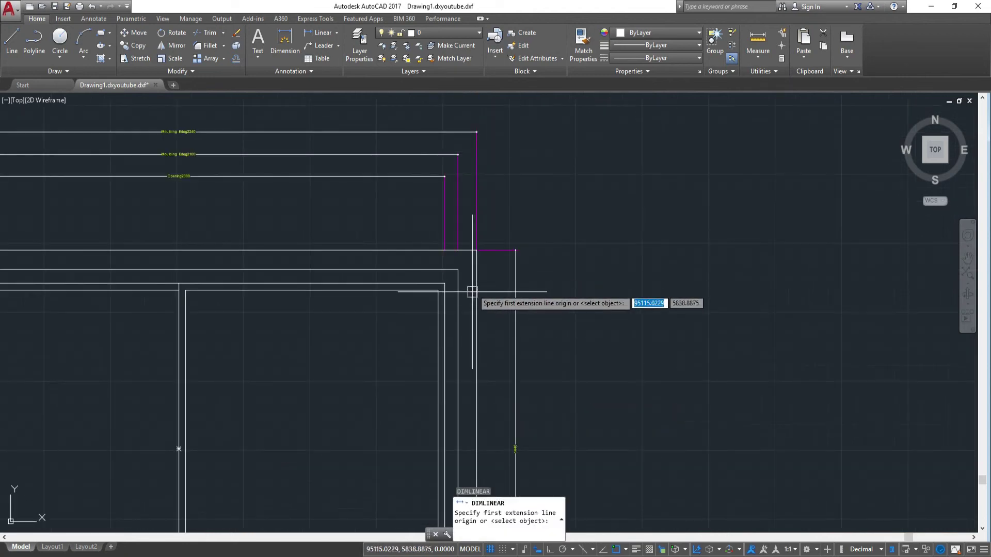
left_click(458, 269)
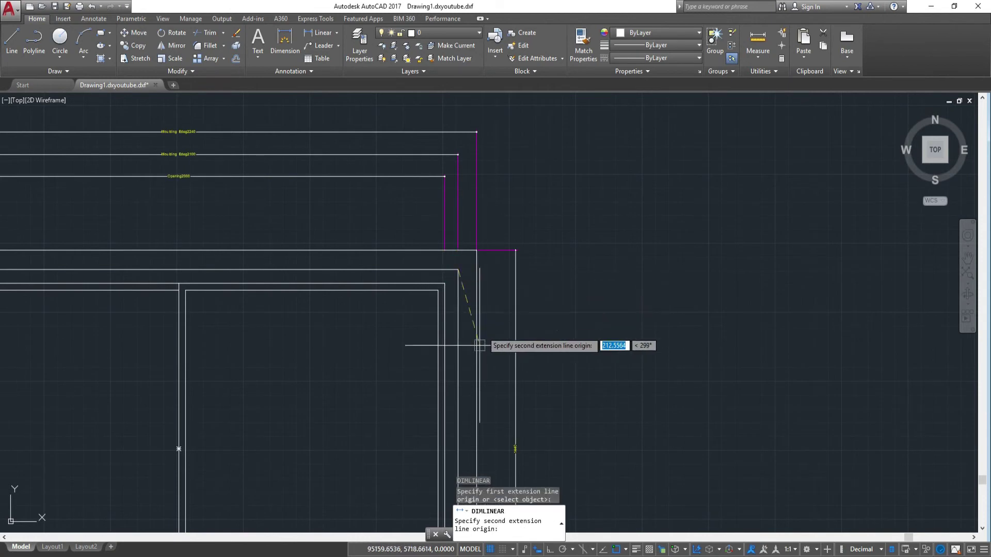
middle_click_drag(405, 343, 454, 149)
left_click(493, 436)
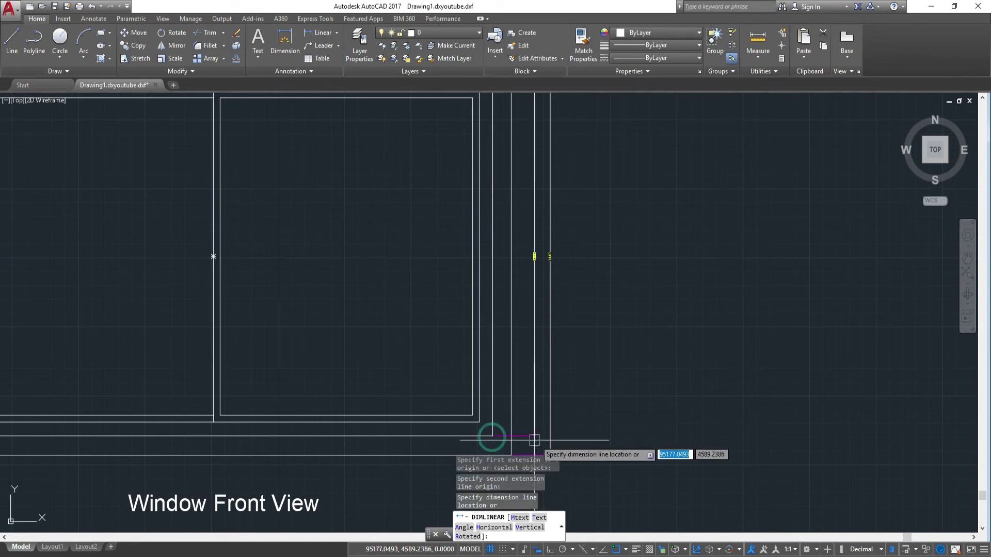
left_click(535, 437)
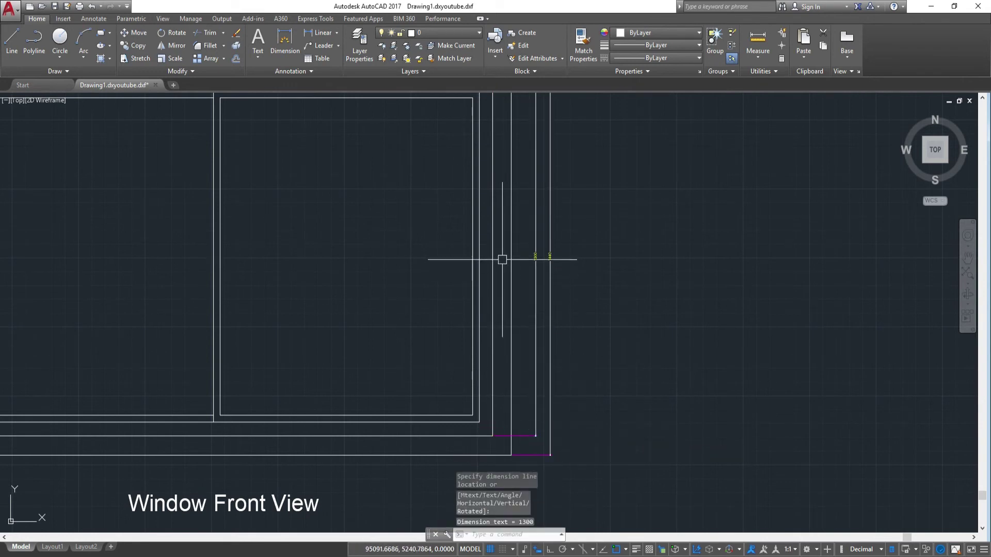
type("DLI")
Add a 1200 vertical linear dimension beside the frame
key("Return")
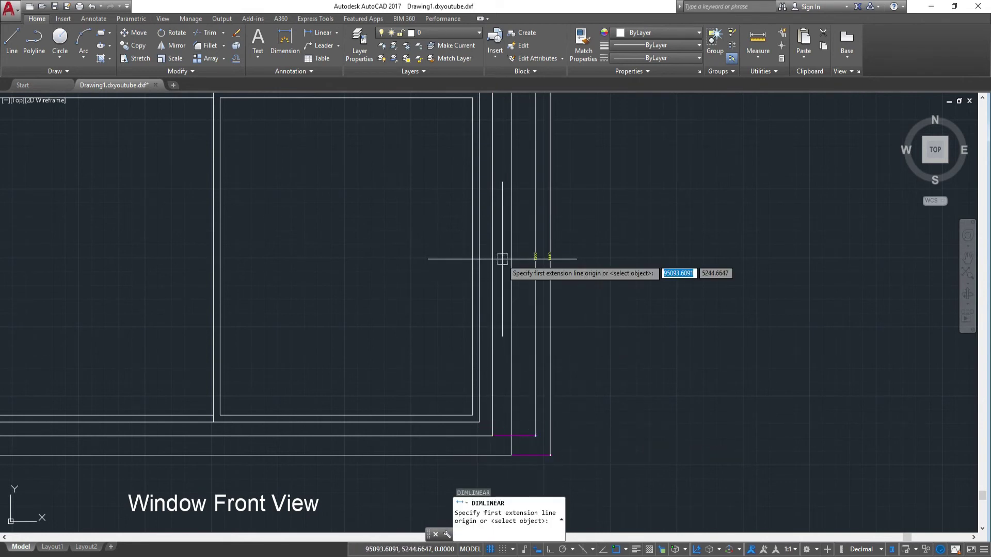
left_click(479, 422)
middle_click_drag(479, 101, 468, 310)
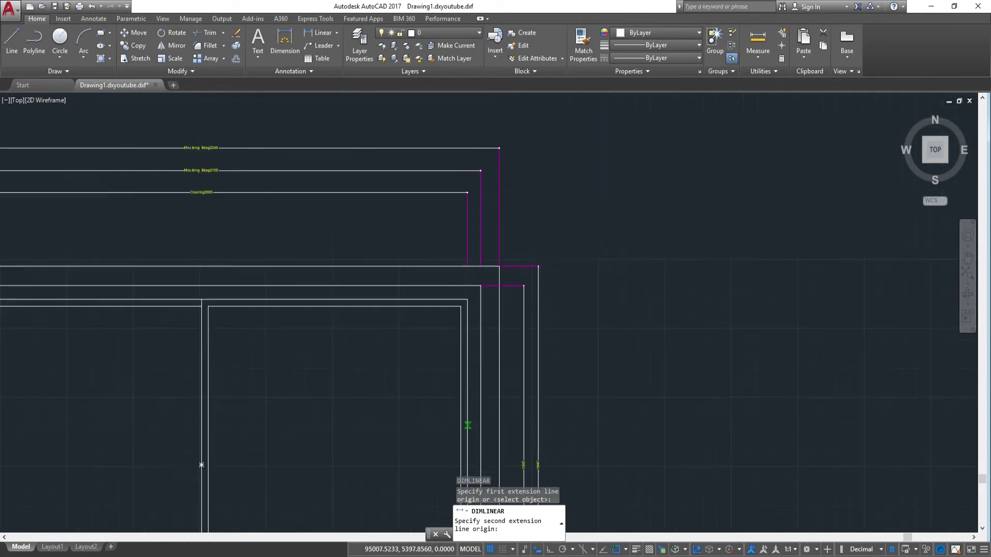
left_click(468, 299)
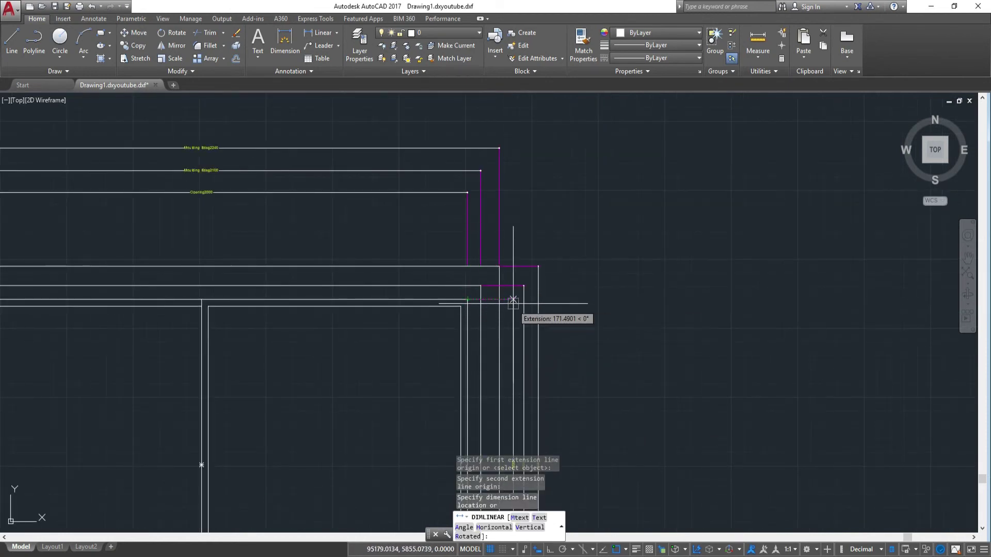
left_click(511, 299)
scroll(547, 343, "up", 2)
mouse_move(547, 343)
middle_mouse_down()
mouse_move(570, 292)
mouse_move(564, 414)
middle_mouse_up()
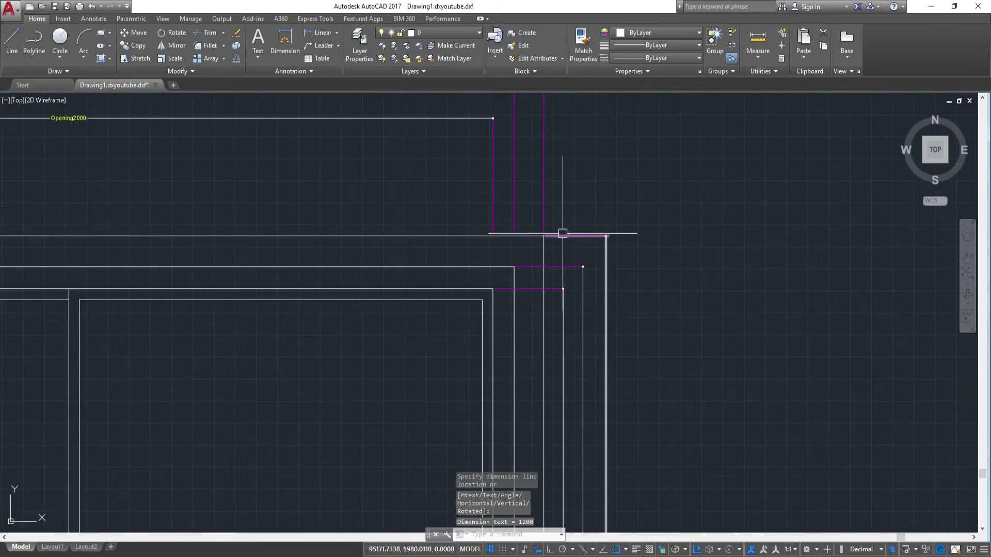
Stretch the upper and lower extension lines' left ends to the frame edge
left_click(547, 267)
left_click(514, 267)
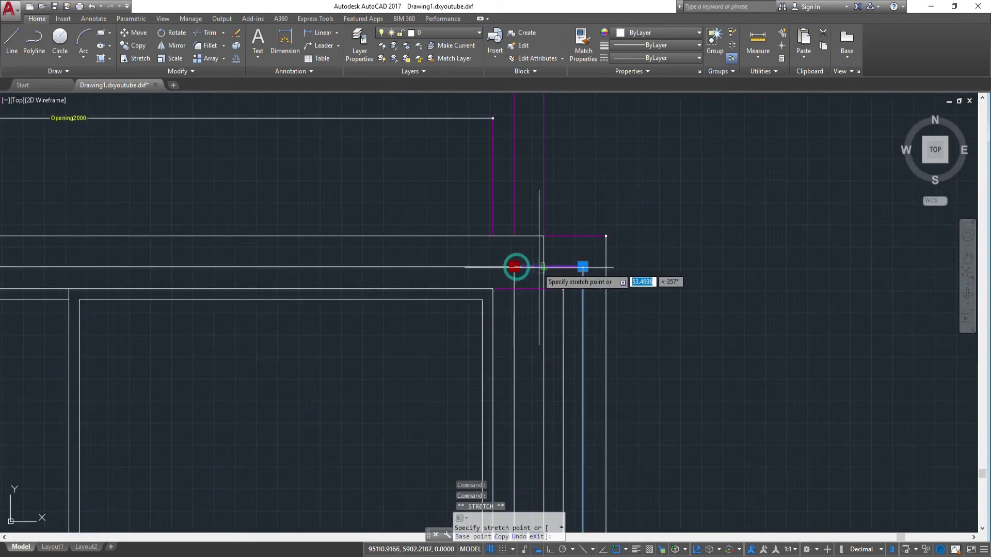
left_click(544, 266)
left_click(504, 289)
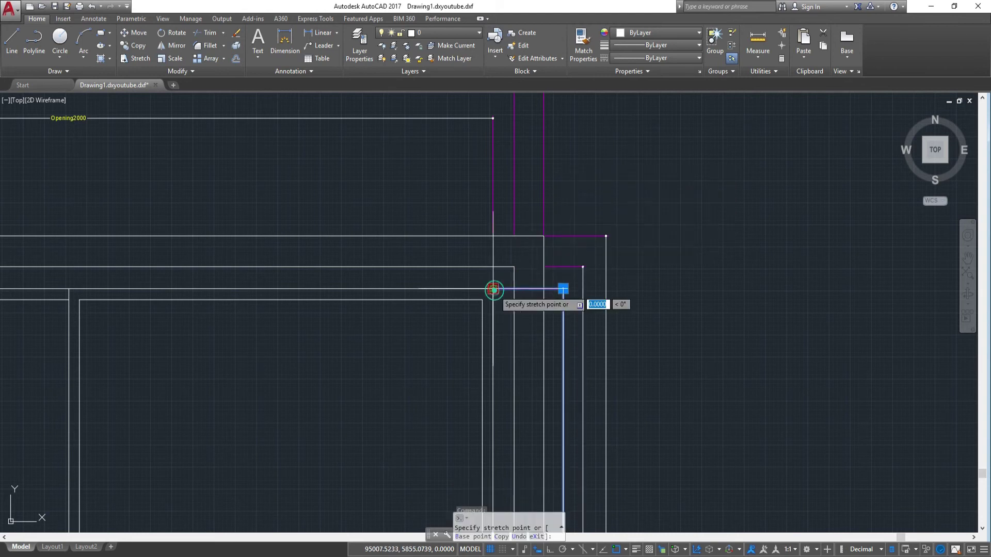
left_click(544, 288)
Move the dimension's end grip to snap onto the frame's lower right corner
scroll(544, 289, "down", 3)
middle_click_drag(549, 464, 549, 217)
scroll(567, 206, "up", 4)
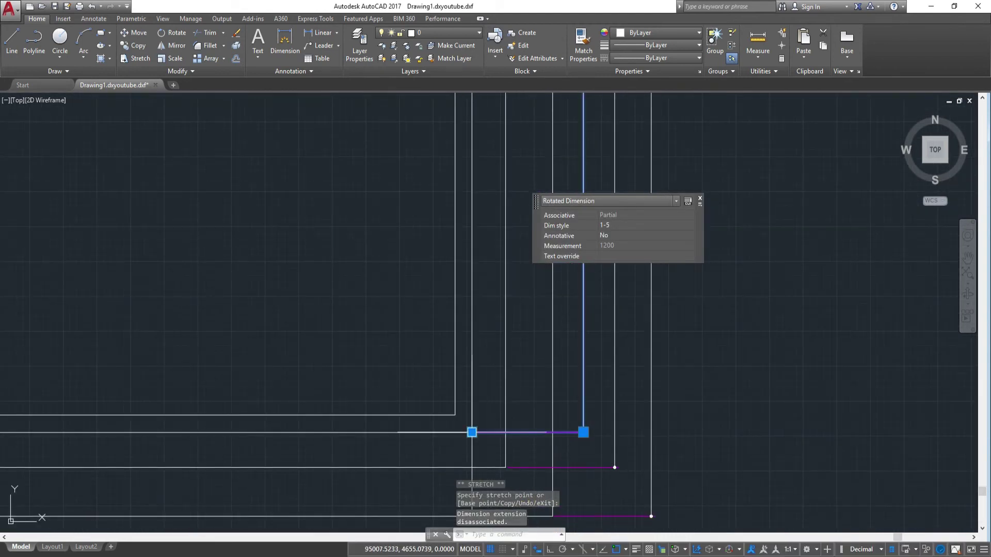
left_click(553, 432)
middle_click_drag(553, 432, 558, 324)
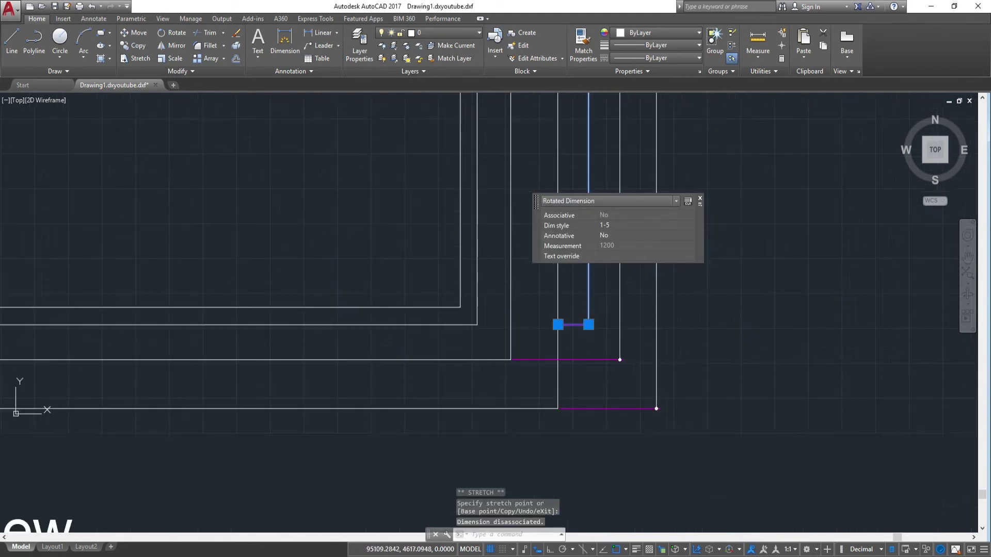
left_click(620, 360)
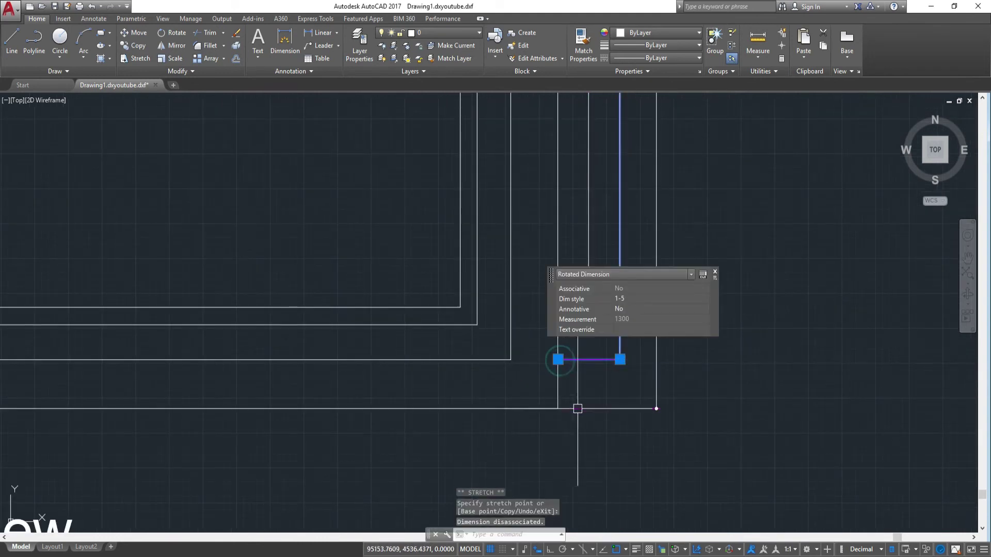
key("Escape")
Select the Moulding Edeg2240 dimension and open its text for editing
scroll(611, 380, "down", 3)
mouse_move(611, 379)
middle_mouse_down()
mouse_move(559, 336)
mouse_move(436, 281)
middle_mouse_up()
scroll(380, 186, "up", 2)
left_click(374, 182)
double_click(377, 186)
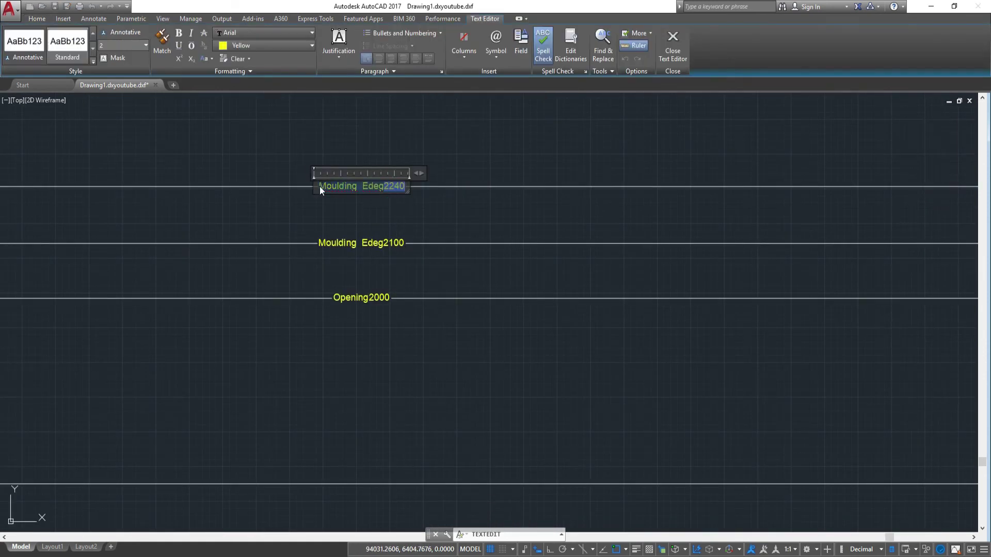
Close the Moulding Edeg2240 editor unchanged and bring the vertical side dimensions into view
scroll(413, 222, "down", 4)
scroll(533, 294, "down", 2)
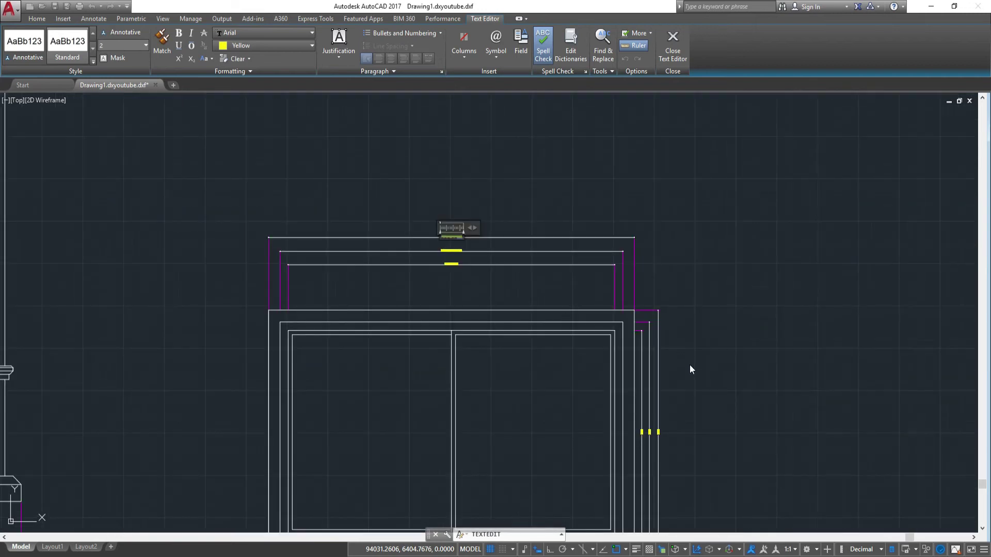
left_click(692, 309)
scroll(630, 307, "up", 3)
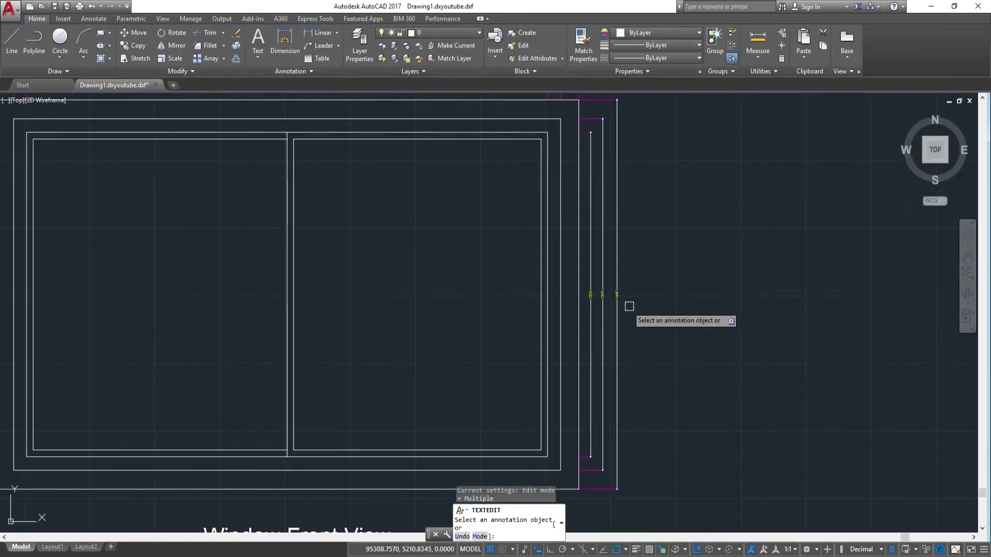
middle_click_drag(493, 184, 522, 334)
middle_click_drag(731, 390, 648, 290)
scroll(671, 357, "up", 4)
Relabel the 1440 side dimension as Moulding Edeg1440, removing the trailing <>
left_click(611, 401)
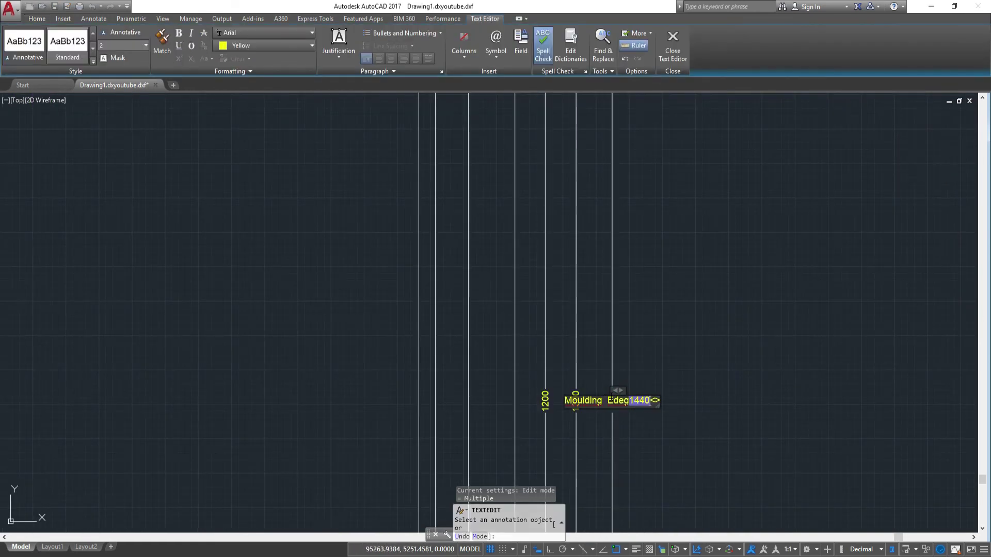
left_click(670, 325)
scroll(610, 301, "up", 2)
scroll(620, 338, "up", 2)
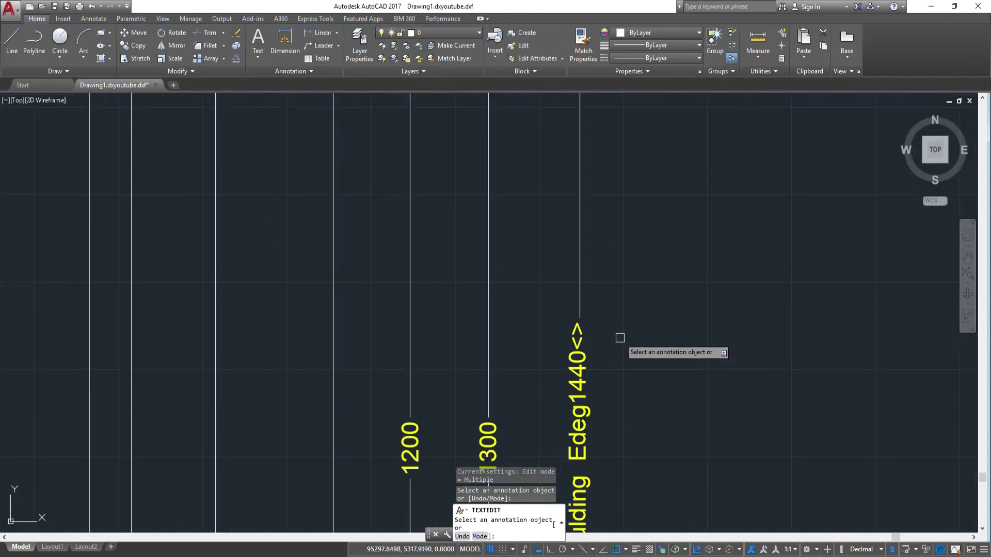
left_click(580, 363)
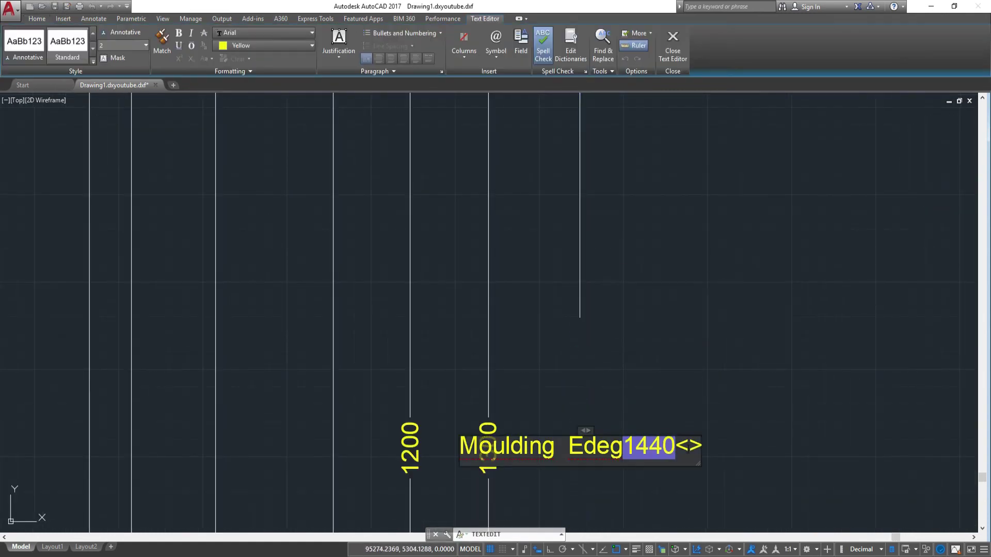
key("BackSpace")
key("BackSpace")
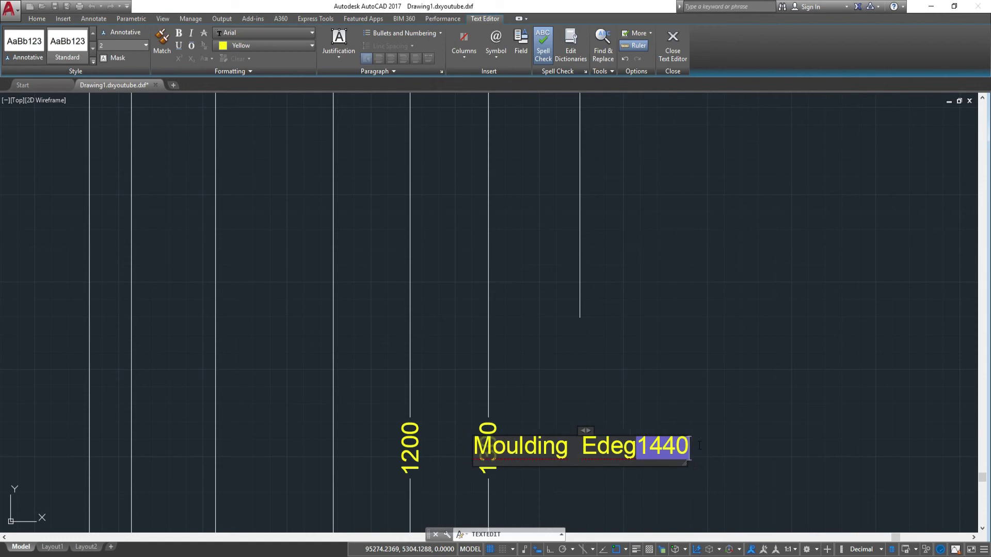
left_click(692, 354)
Paste the 'Moulding Edeg' prefix onto the 1300 dimension so it reads Moulding Edeg1300
scroll(659, 361, "down", 3)
mouse_move(575, 283)
middle_mouse_down()
mouse_move(522, 275)
mouse_move(619, 398)
middle_mouse_up()
scroll(620, 397, "up", 2)
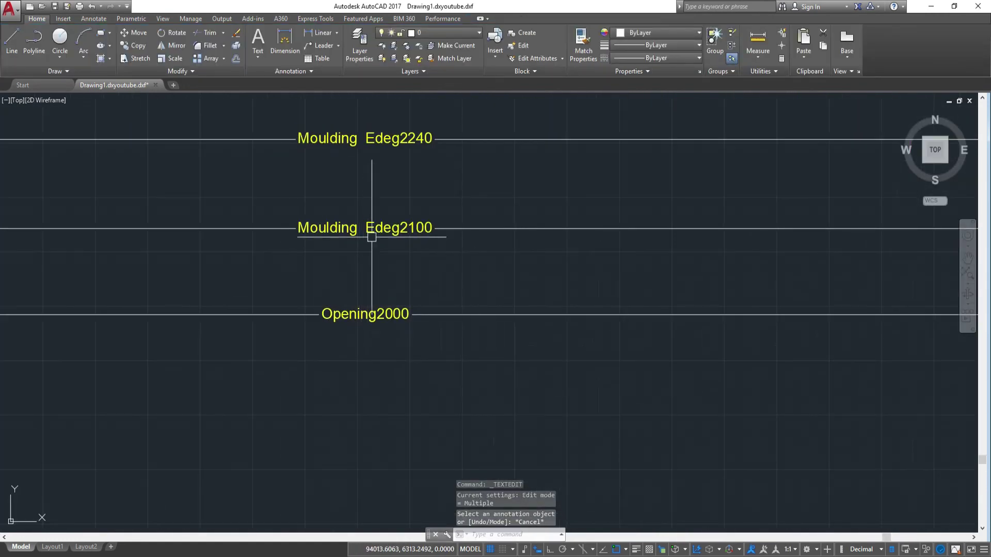
scroll(478, 270, "down", 2)
mouse_move(580, 338)
middle_mouse_down()
mouse_move(427, 206)
mouse_move(516, 196)
middle_mouse_up()
scroll(455, 193, "down", 1)
scroll(455, 192, "up", 2)
left_click(463, 219)
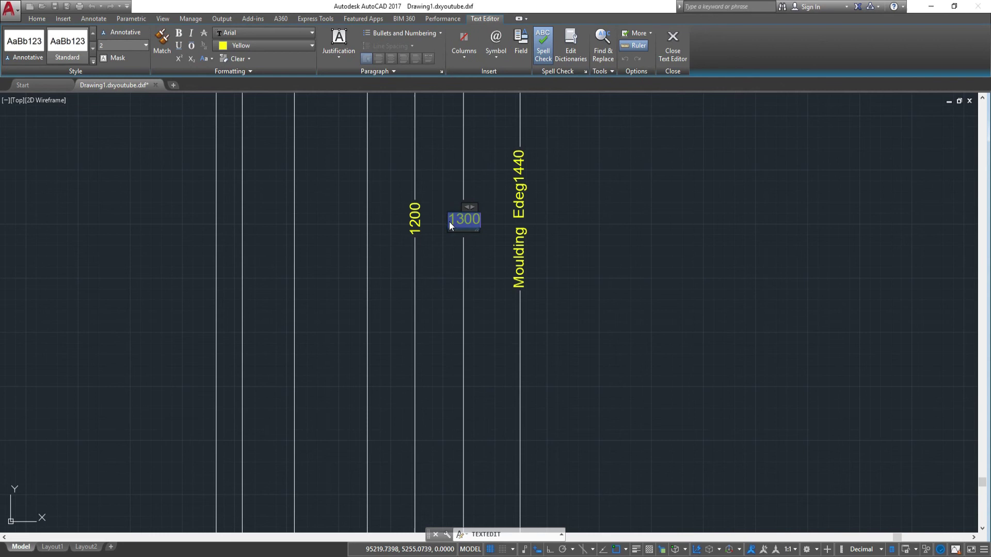
type("Moulding  Edeg")
left_click(621, 211)
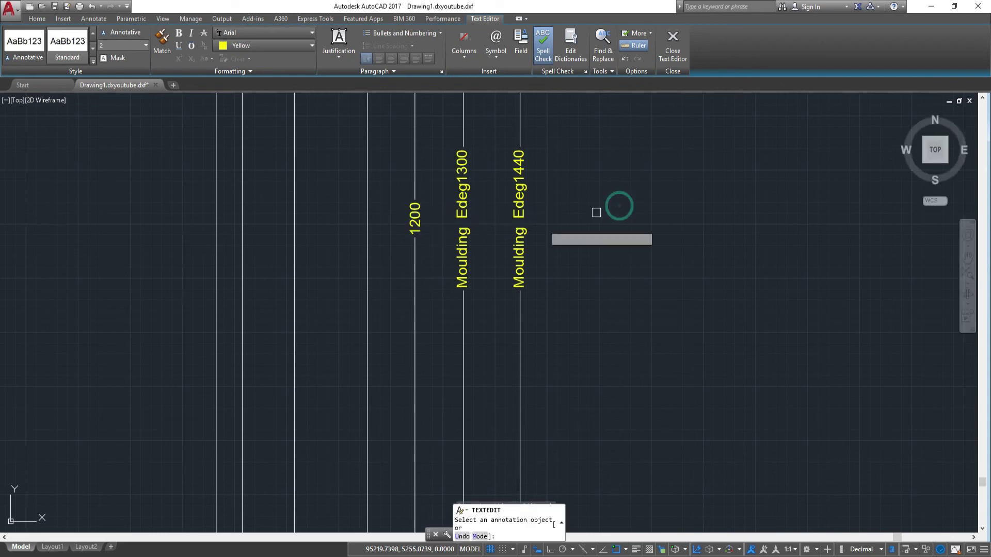
Open the Opening2000 label and close it without changes
scroll(464, 222, "down", 3)
scroll(290, 191, "up", 1)
key("Escape")
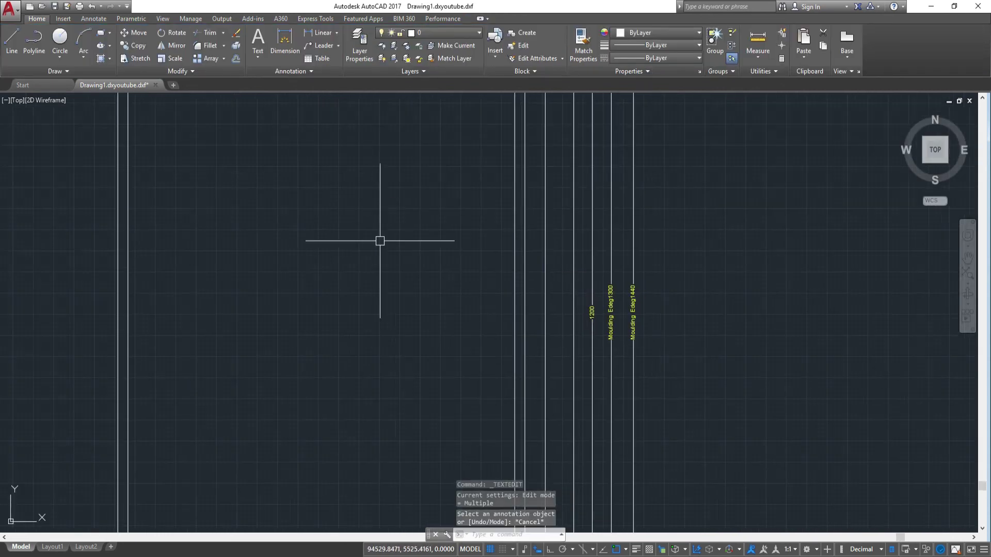
middle_click_drag(278, 168, 350, 217)
double_click(354, 215)
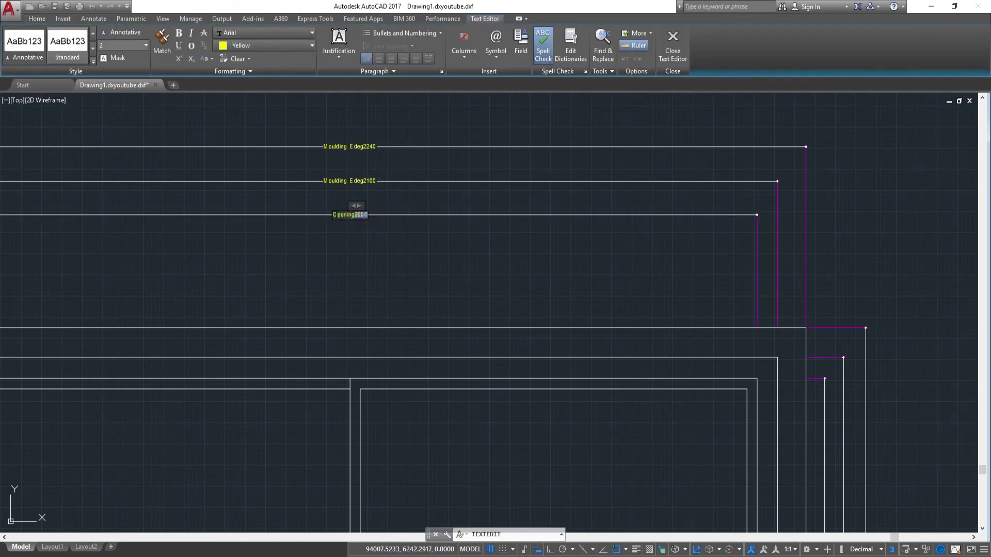
scroll(510, 301, "down", 3)
scroll(492, 249, "down", 2)
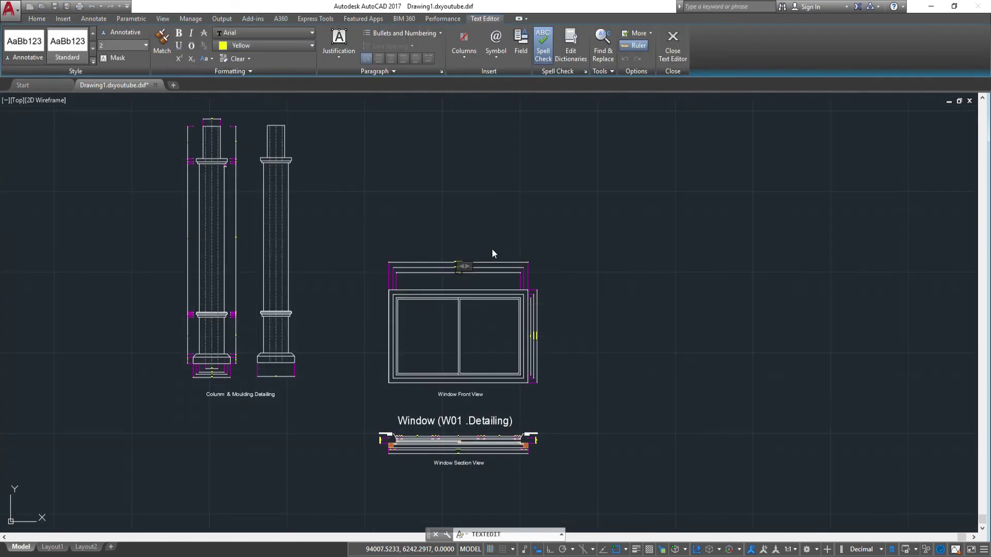
left_click(546, 257)
scroll(560, 341, "up", 5)
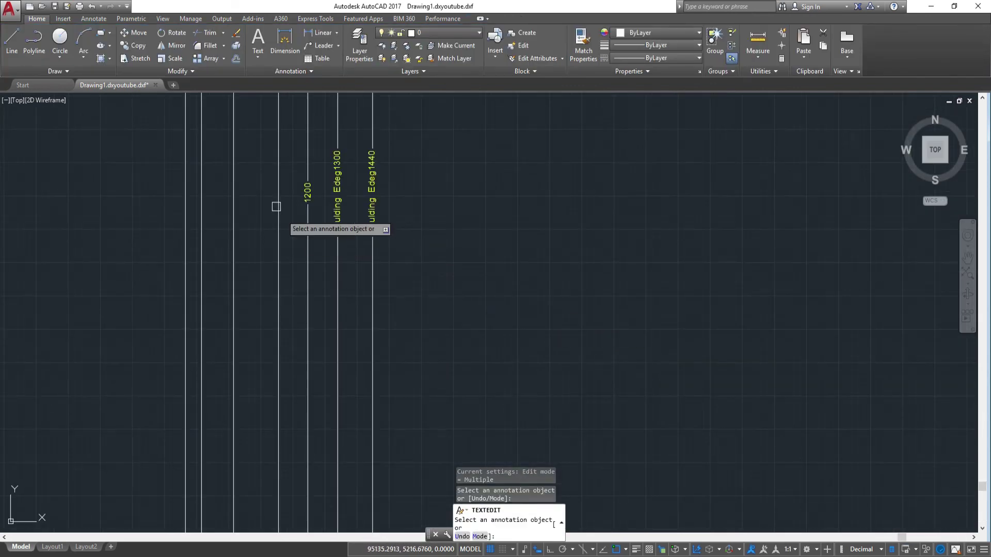
Label the 1200 side dimension Opening1200
left_click(309, 192)
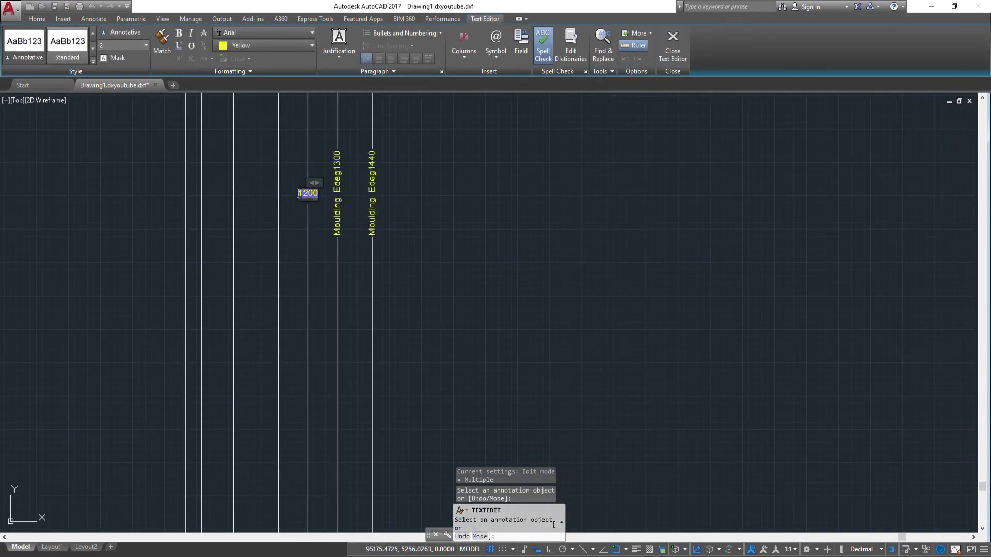
type("Opening")
left_click(464, 206)
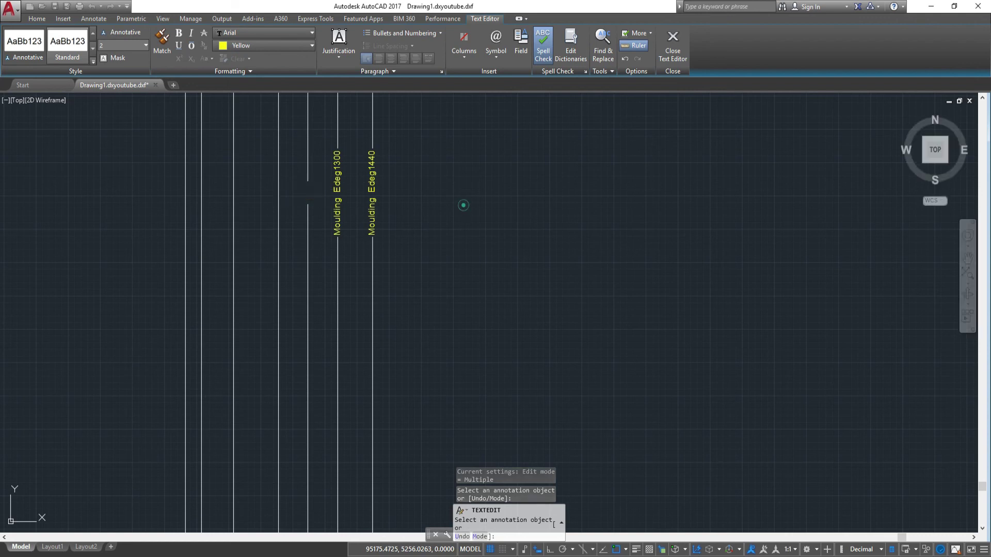
End text editing and zoom out to show the front view, section view and column details
key("Escape")
key("Escape")
scroll(549, 258, "down", 5)
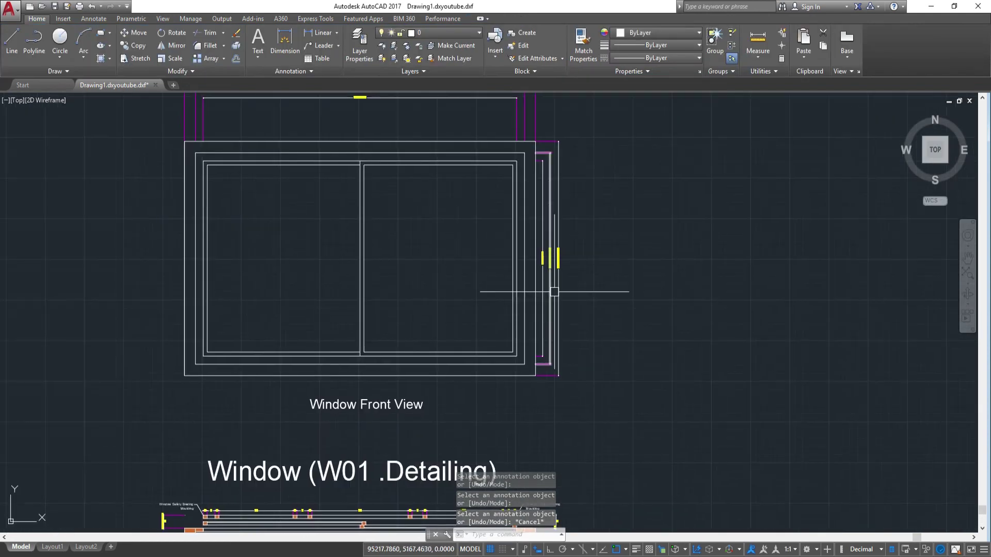
scroll(554, 292, "down", 2)
scroll(518, 280, "down", 2)
scroll(547, 258, "down", 2)
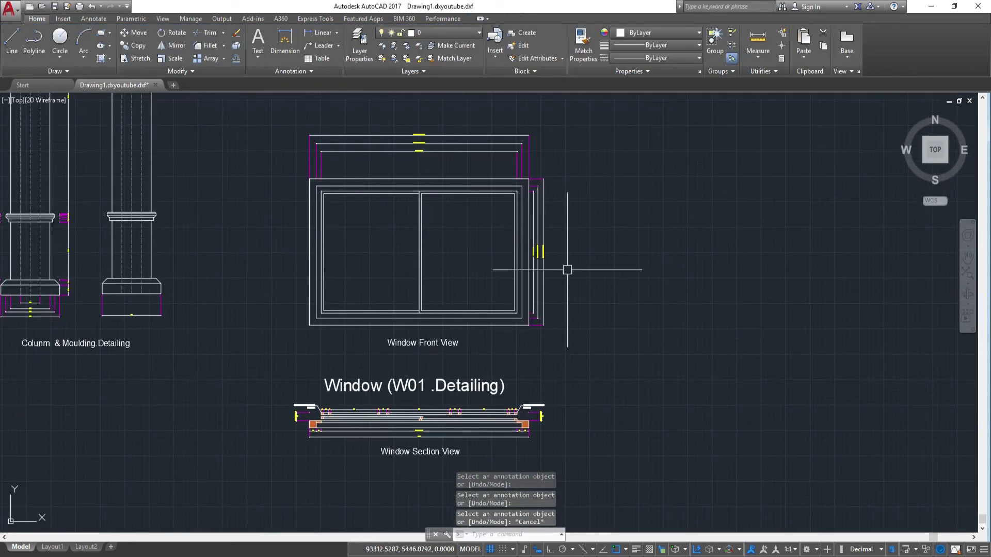
scroll(509, 228, "up", 1)
scroll(553, 352, "up", 2)
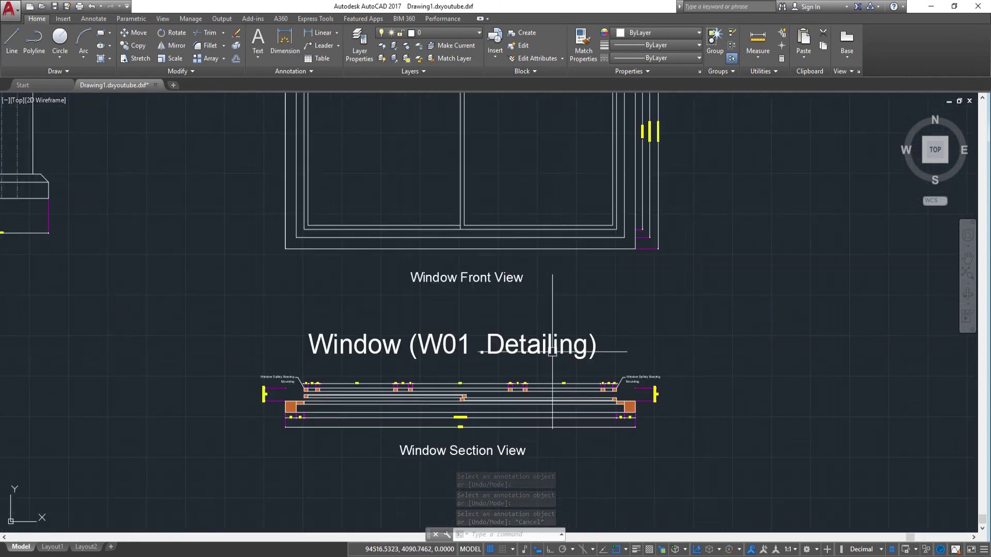
scroll(517, 465, "down", 2)
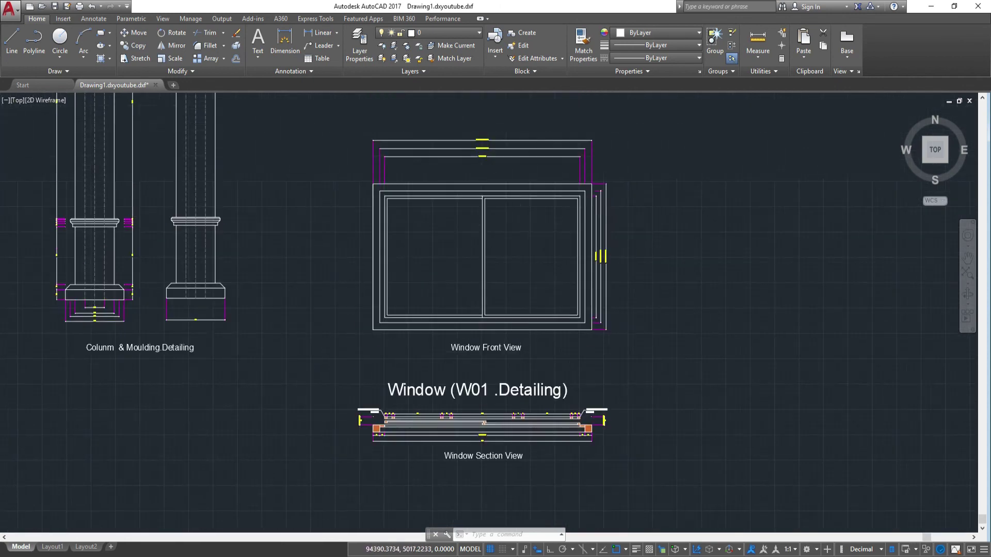